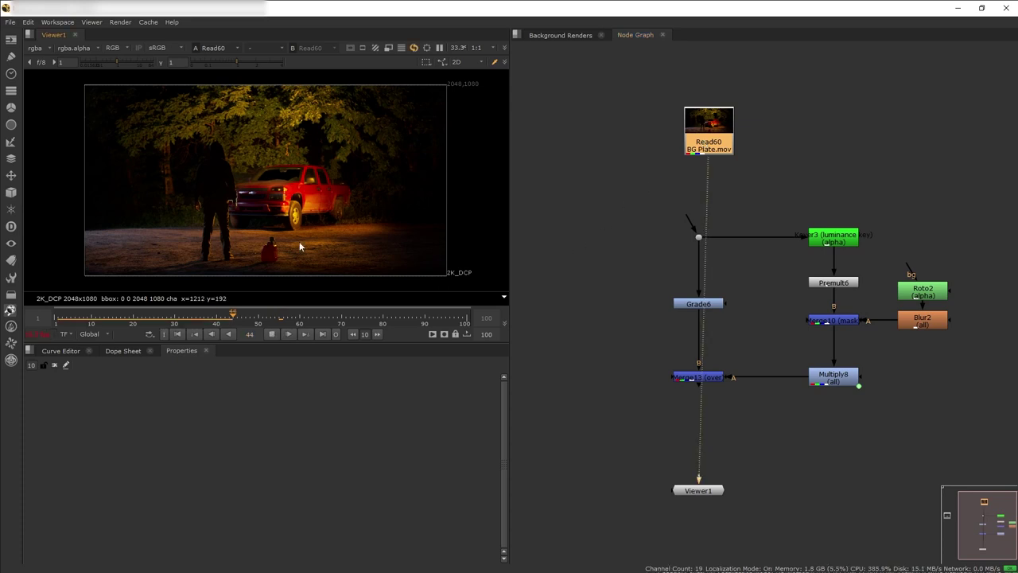
# Review the background plate enlarged in the viewer, and play back the combined Merge13 result.
pyautogui.press('space')
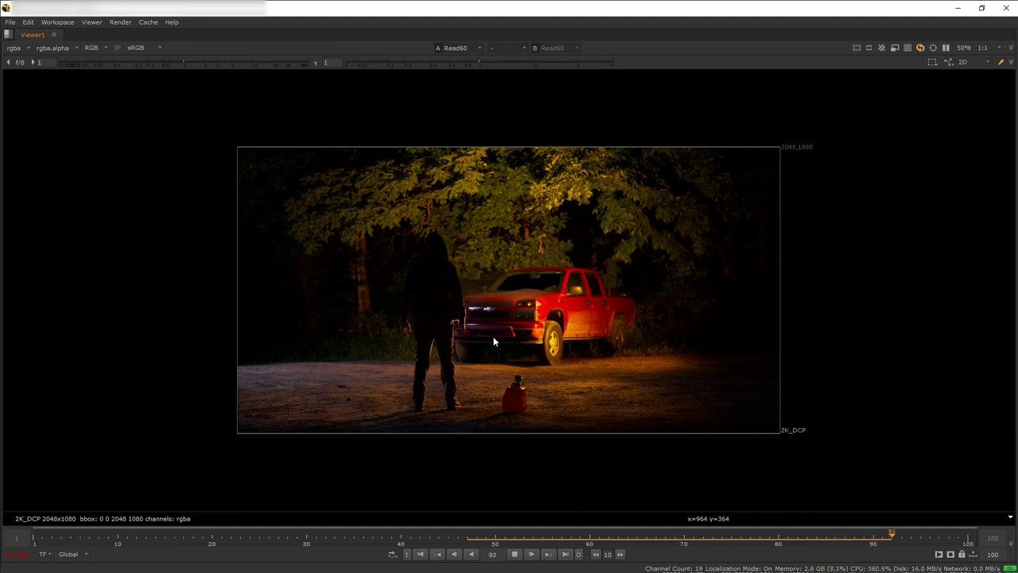
pyautogui.scroll(4, 539, 318)
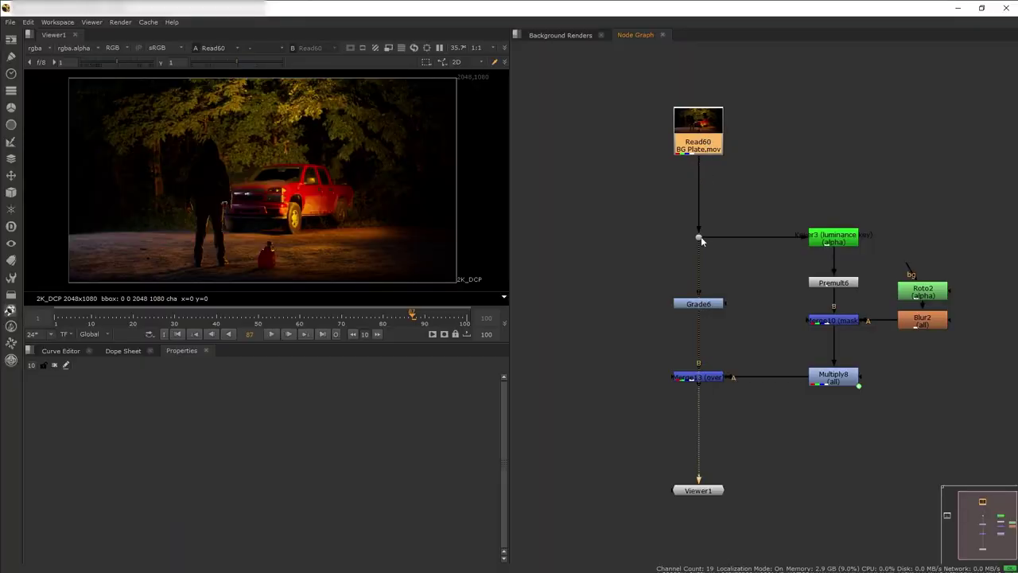
pyautogui.click(271, 334)
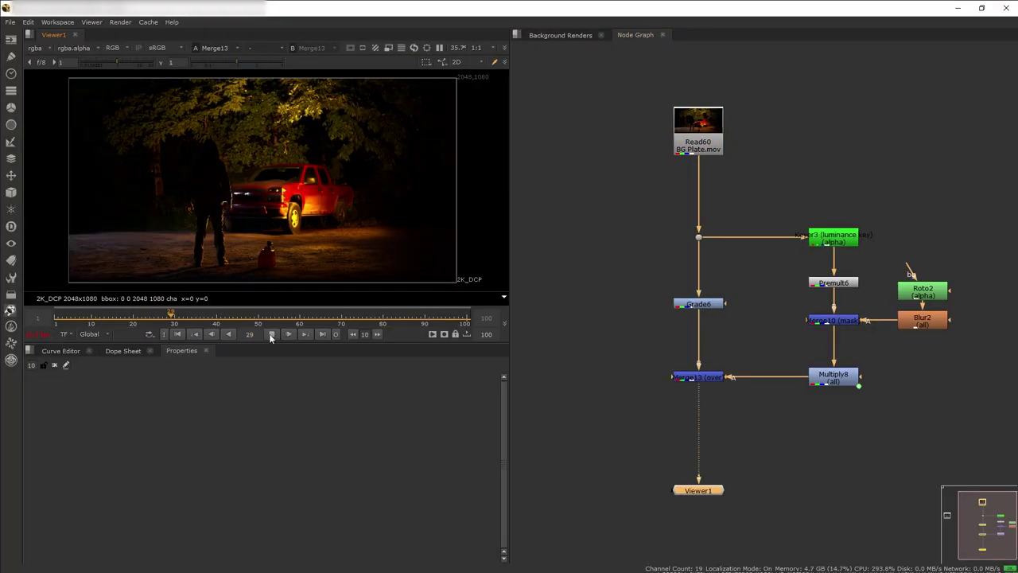
pyautogui.click(271, 334)
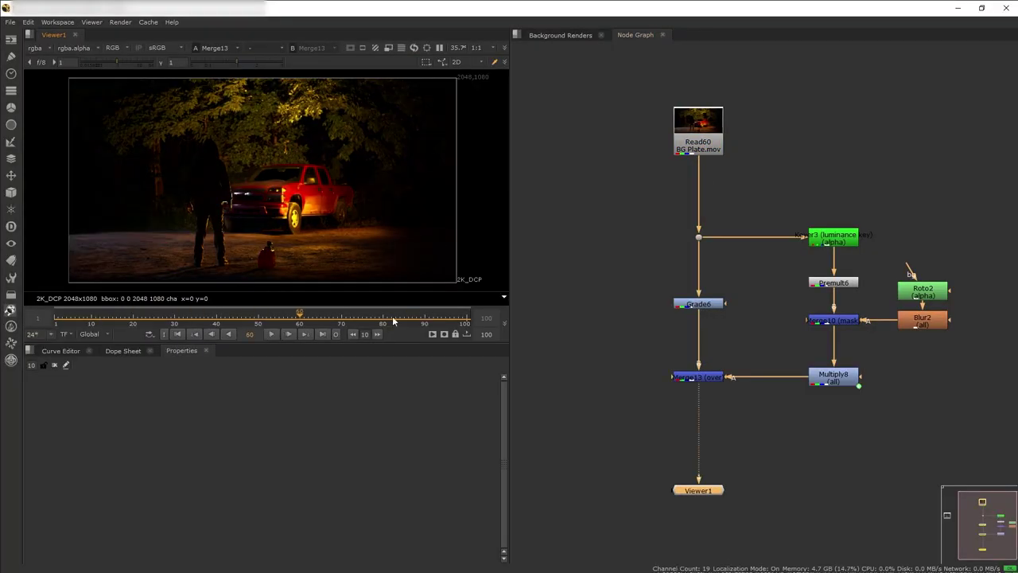
# Examine the Keyer3 luminance key's settings, output and alpha channel.
pyautogui.click(699, 237)
pyautogui.press('1')
pyautogui.click(844, 243)
pyautogui.press('1')
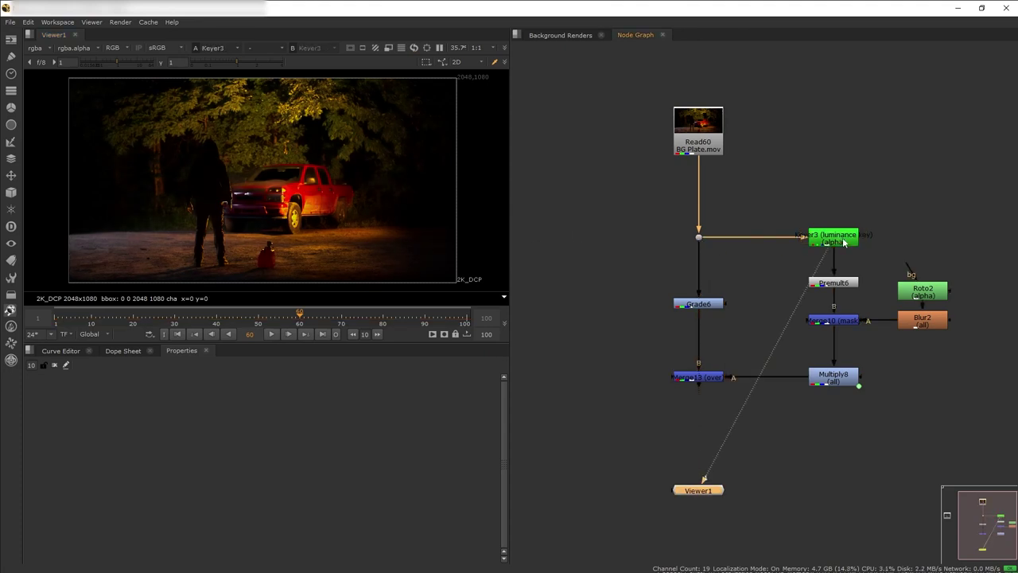
pyautogui.doubleClick(844, 243)
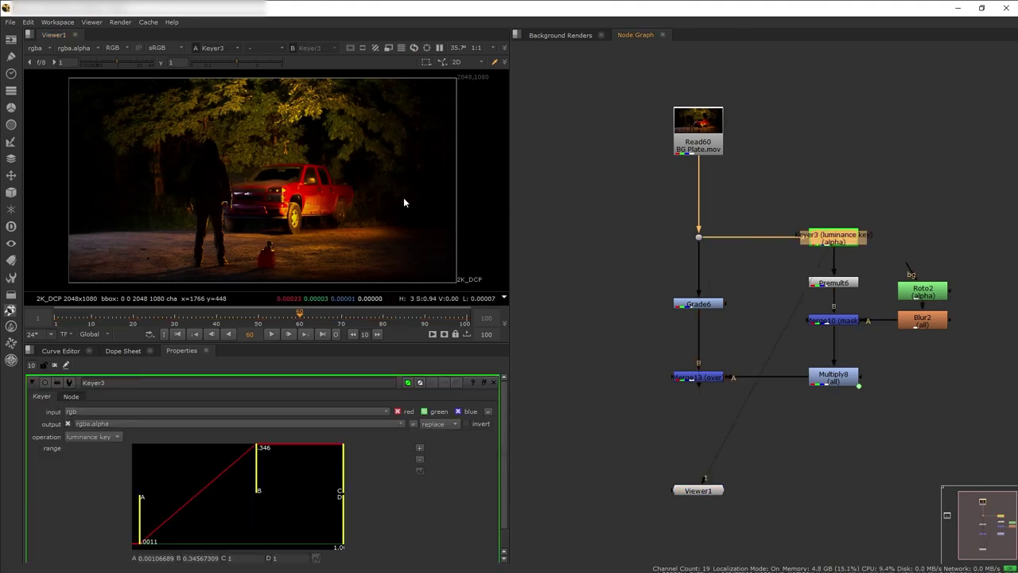
pyautogui.press('a')
pyautogui.press('a')
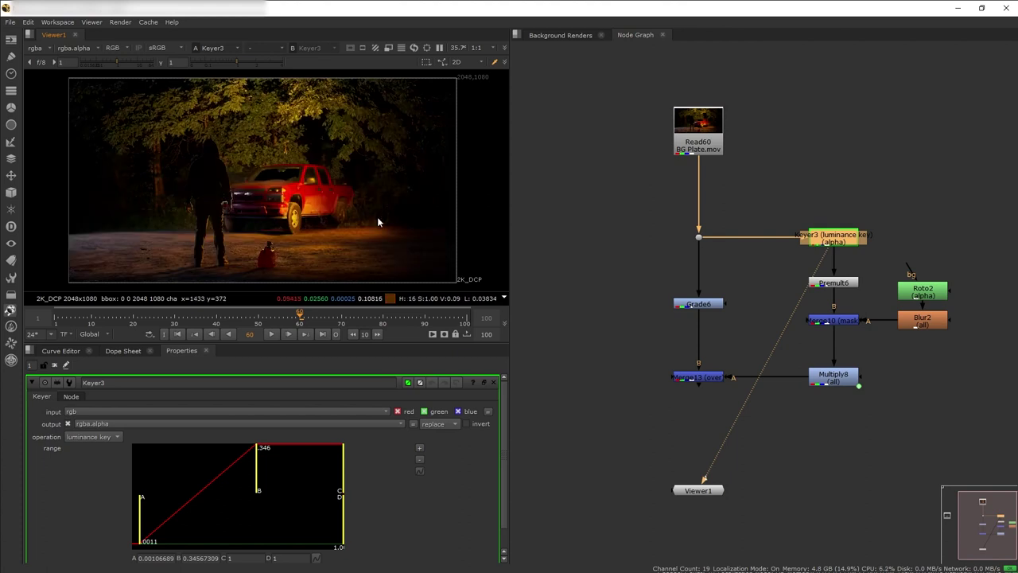
# Inspect the Premult6 output, the Merge10 mask result with its alpha, and the Roto2 shapes limiting it.
pyautogui.click(854, 286)
pyautogui.press('1')
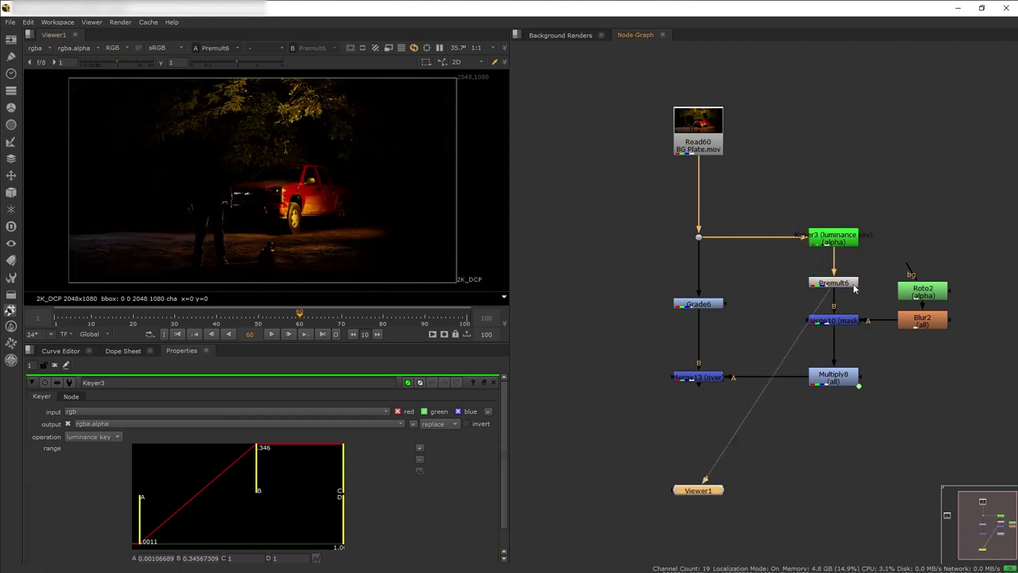
pyautogui.click(831, 320)
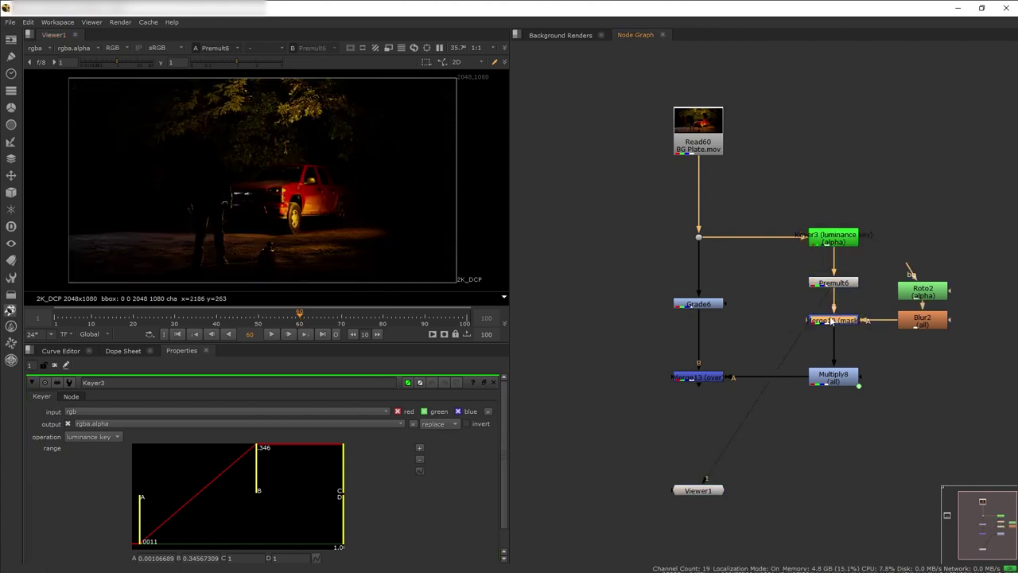
pyautogui.press('1')
pyautogui.click(935, 295)
pyautogui.press('a')
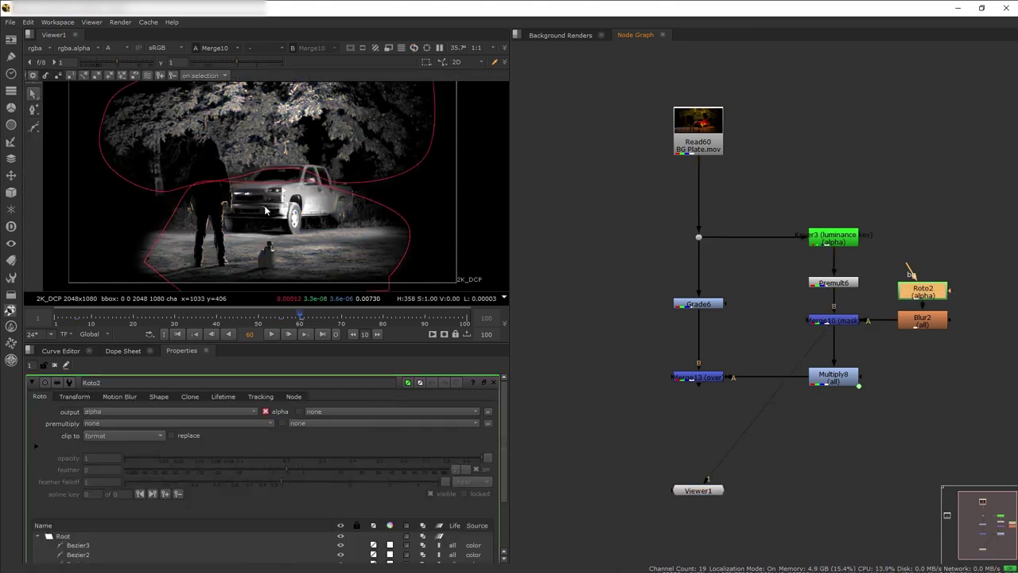
pyautogui.press('a')
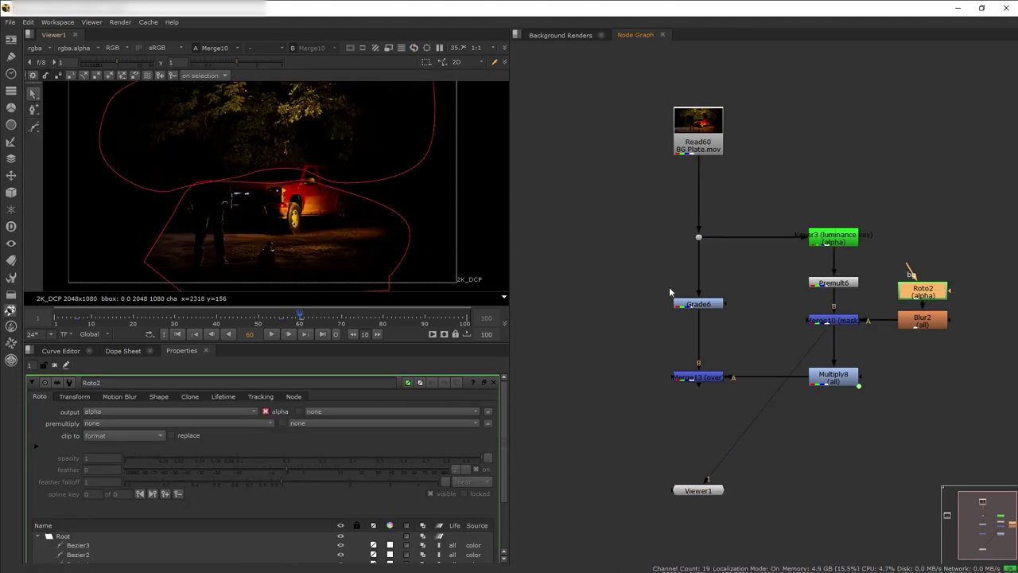
# Examine the noise expression driving the Multiply8 value, along with its animation curve and the resulting flicker in playback.
pyautogui.click(832, 381)
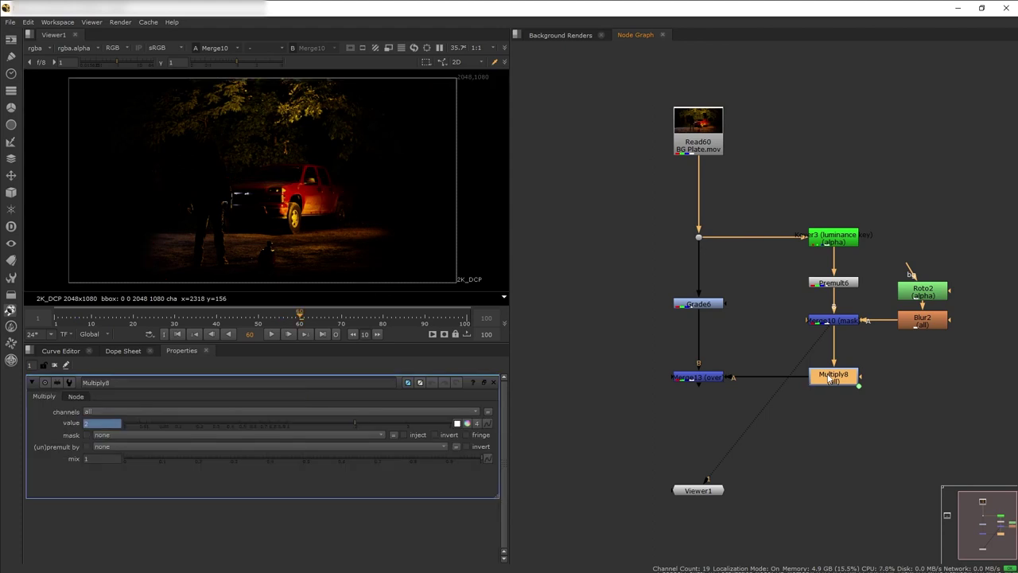
pyautogui.press('1')
pyautogui.click(482, 422)
pyautogui.click(537, 494)
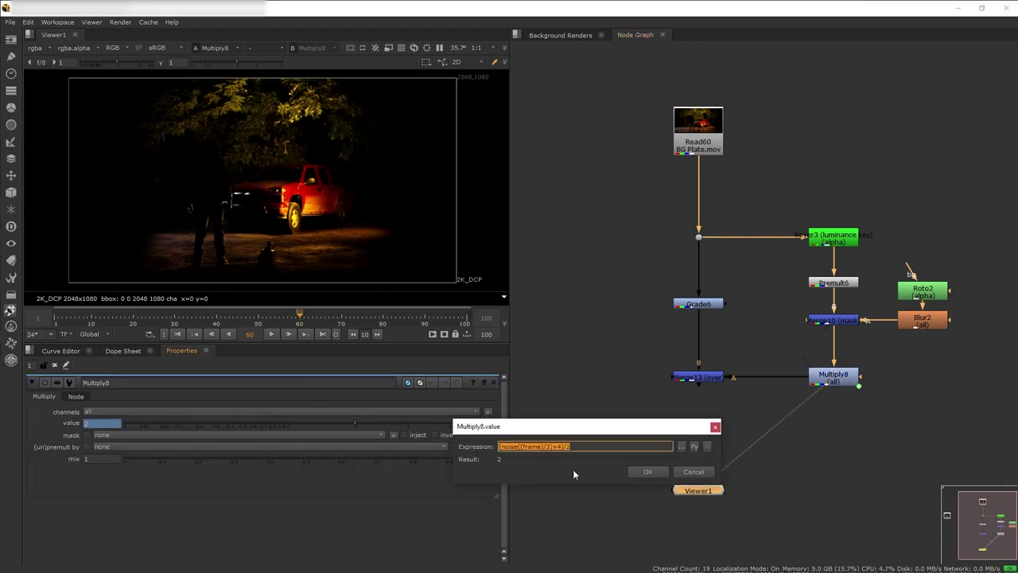
pyautogui.moveTo(591, 429); pyautogui.dragTo(551, 295)
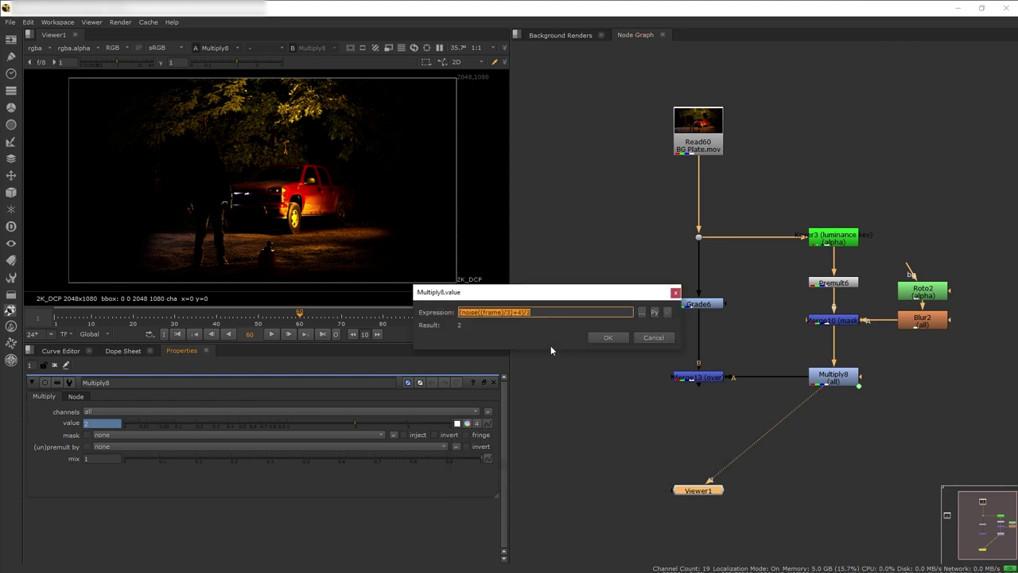
pyautogui.click(51, 374)
pyautogui.click(63, 353)
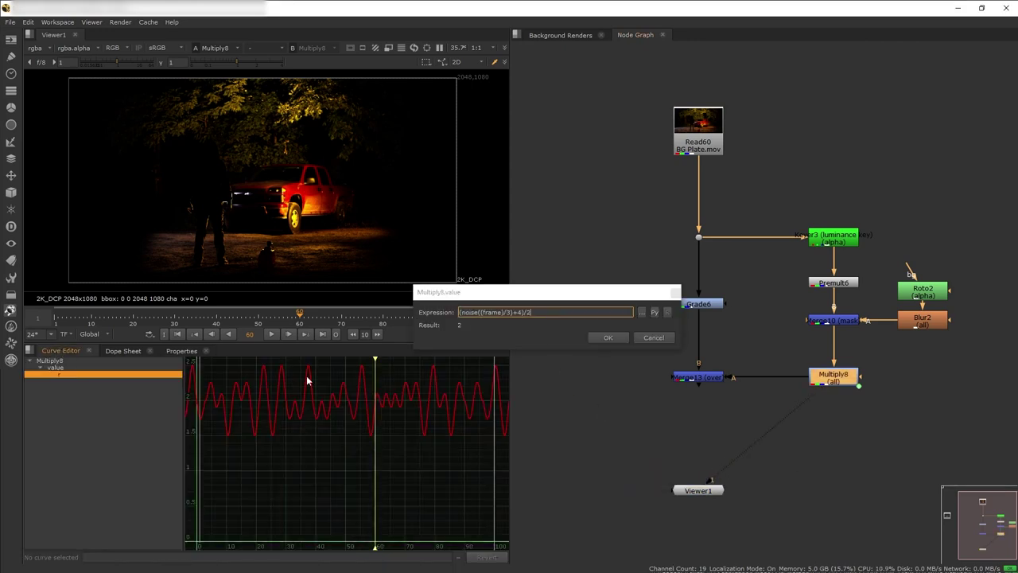
pyautogui.press('l')
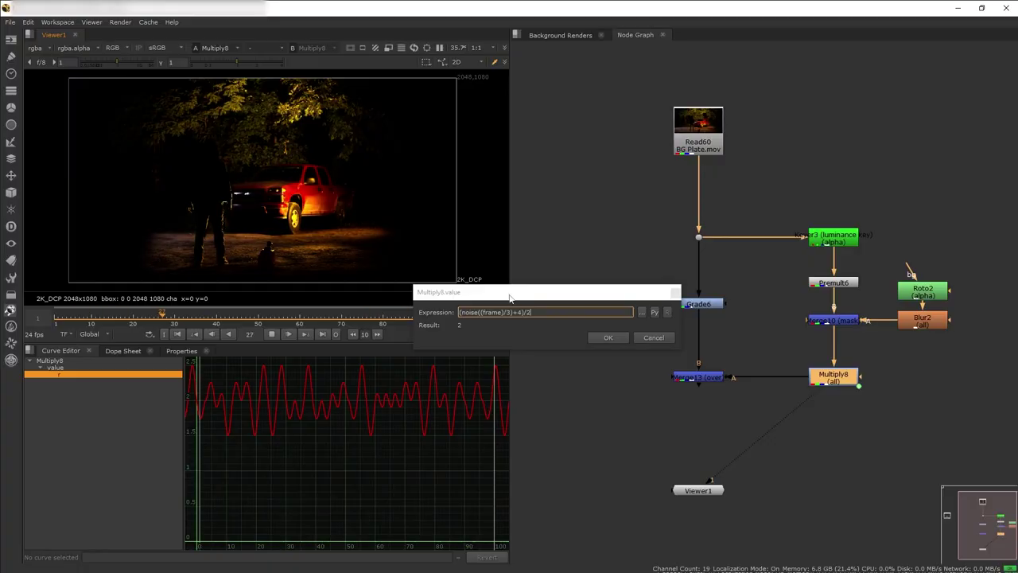
pyautogui.press('Return')
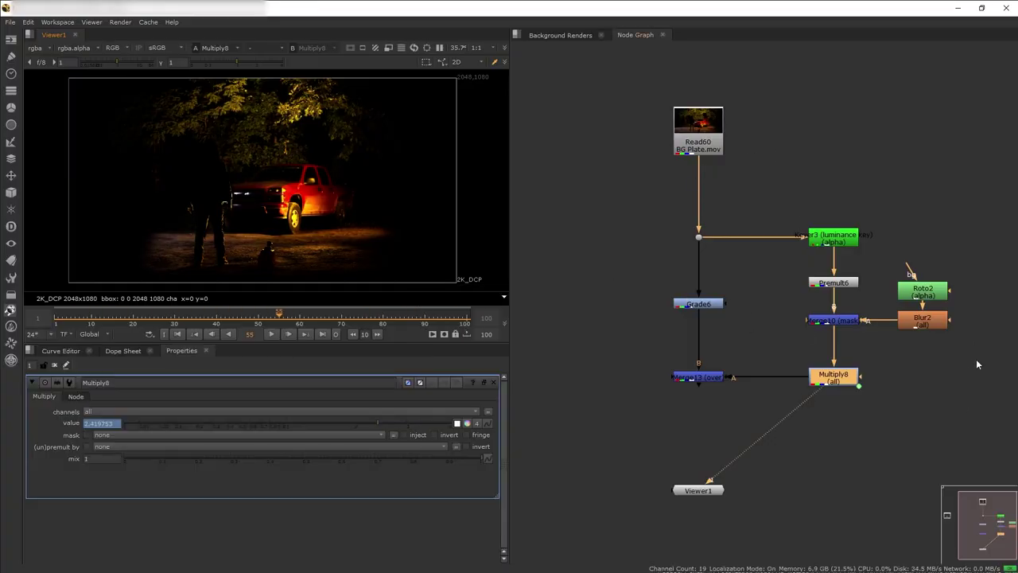
# Compare the Grade6 and Merge13 outputs by viewing each one with the node disabled and enabled.
pyautogui.click(699, 377)
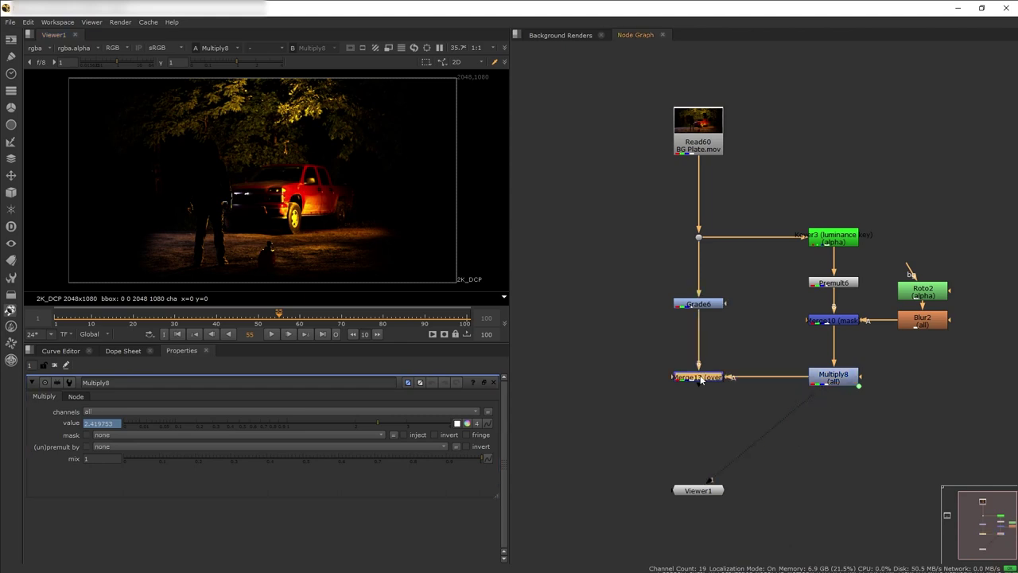
pyautogui.press('1')
pyautogui.click(701, 306)
pyautogui.press('1')
pyautogui.doubleClick(701, 307)
pyautogui.press('d')
pyautogui.press('d')
pyautogui.doubleClick(706, 379)
pyautogui.press('1')
pyautogui.press('d')
pyautogui.press('d')
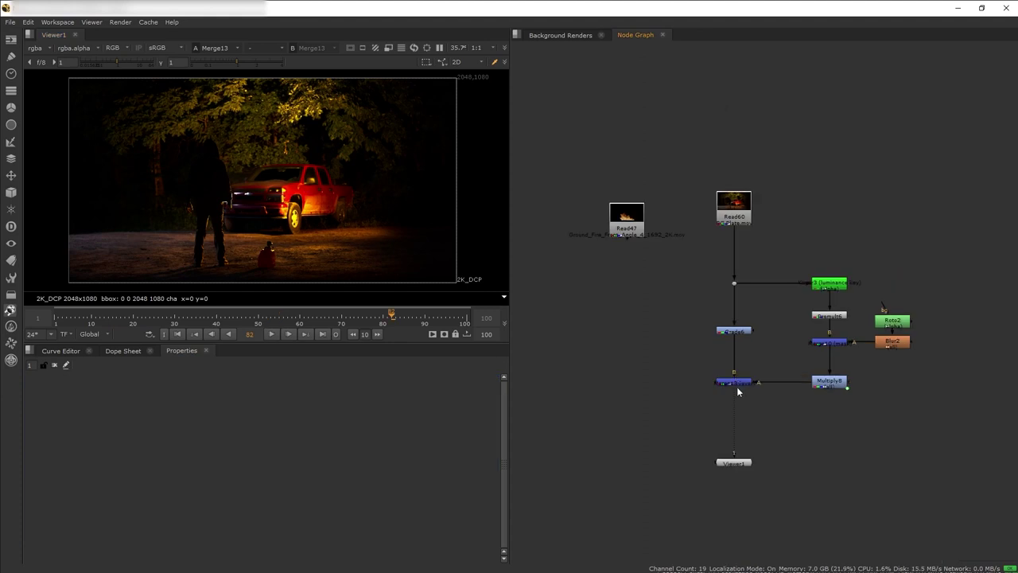
# View the ground fire footage in Read47 and scrub through its frames.
pyautogui.click(744, 384)
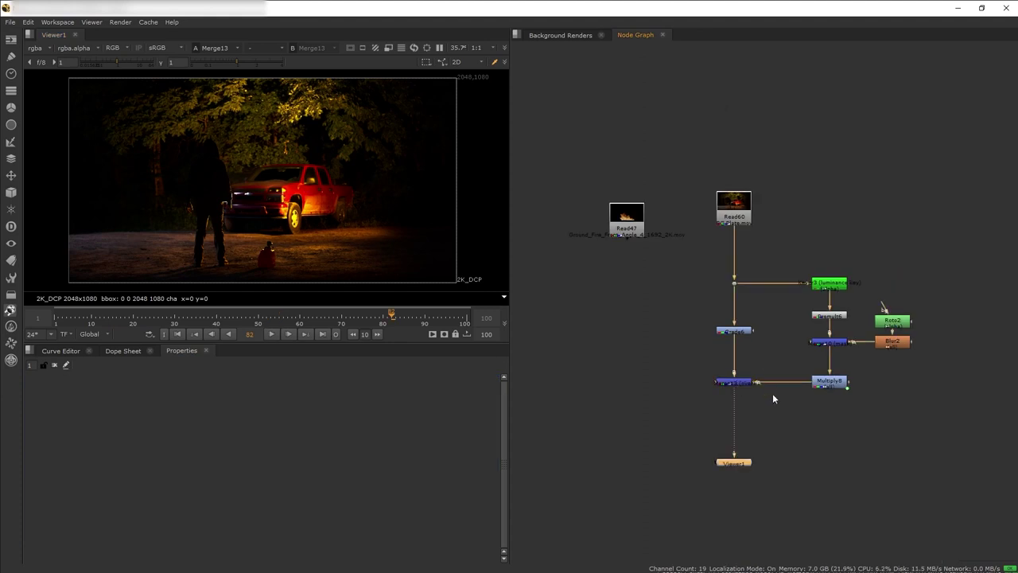
pyautogui.doubleClick(631, 234)
pyautogui.press('1')
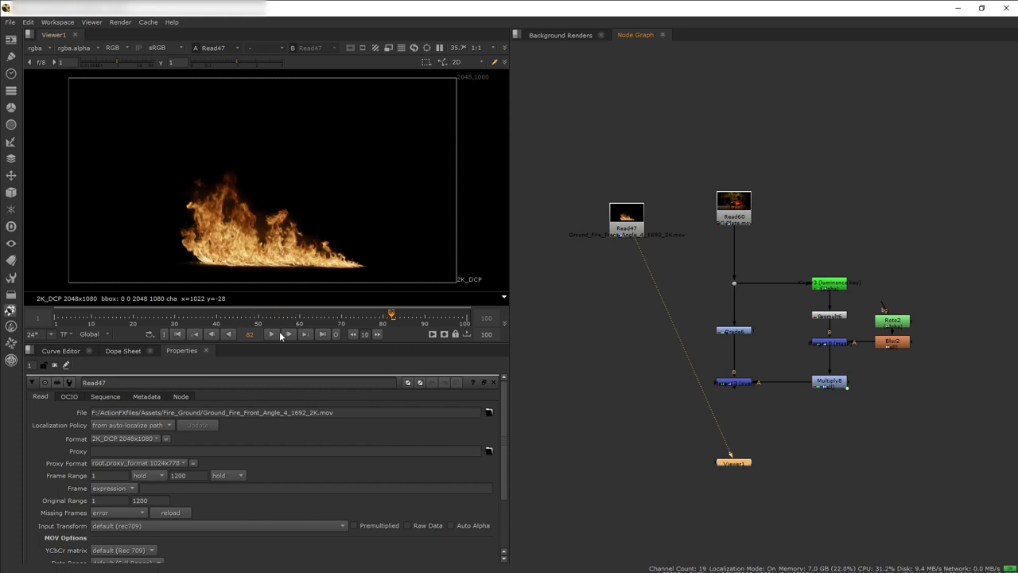
pyautogui.moveTo(276, 317); pyautogui.dragTo(130, 318)
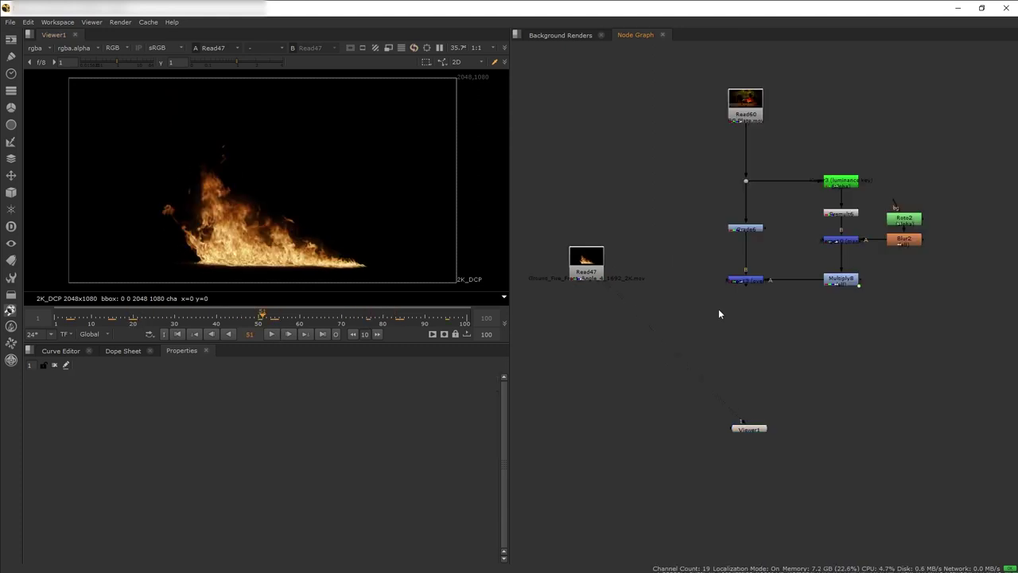
# Add a Reformat node below the Read47 fire footage and view its output.
pyautogui.press('Tab')
pyautogui.write('refl')
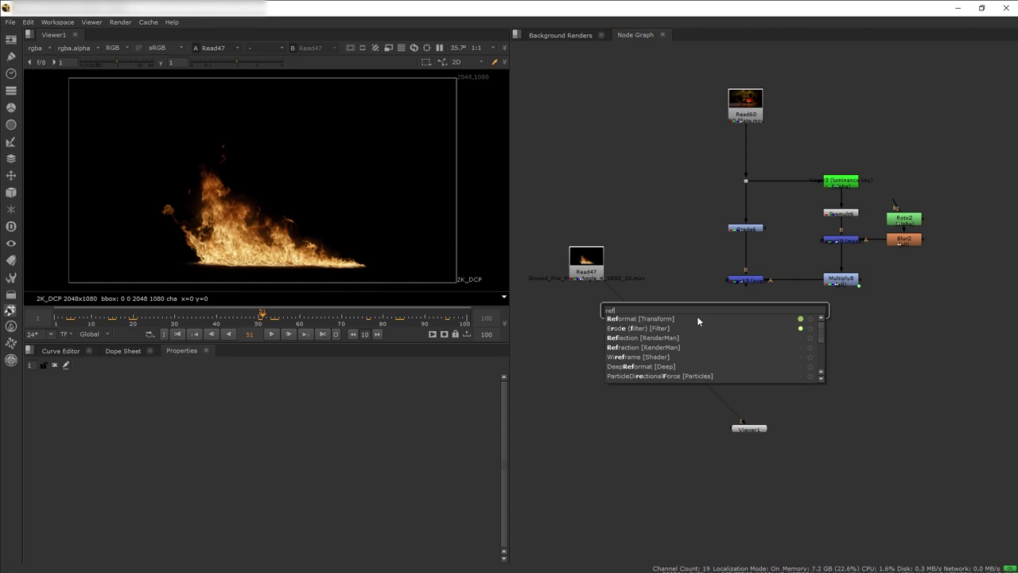
pyautogui.press('Return')
pyautogui.moveTo(735, 310); pyautogui.dragTo(748, 285)
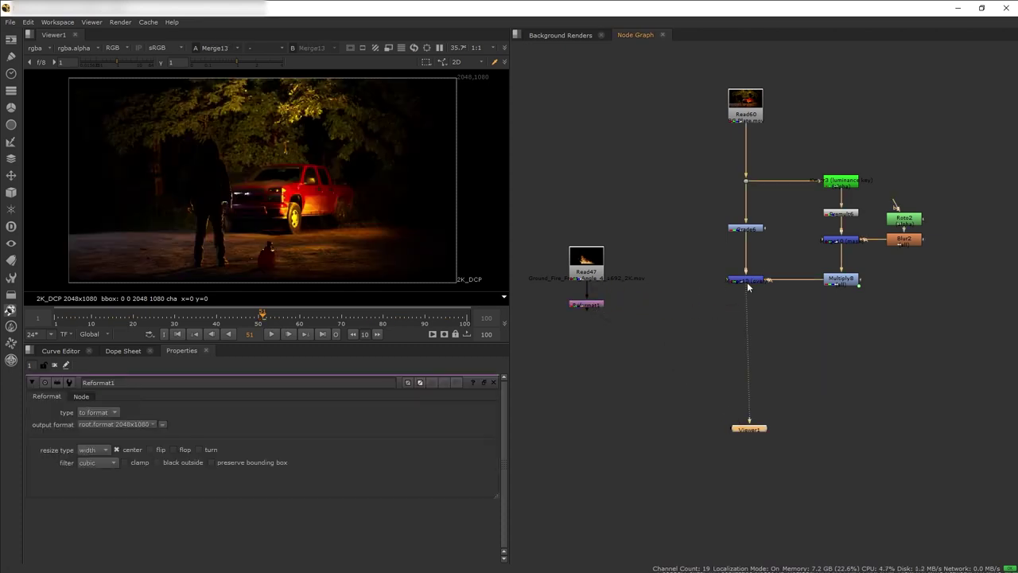
pyautogui.click(594, 305)
pyautogui.press('1')
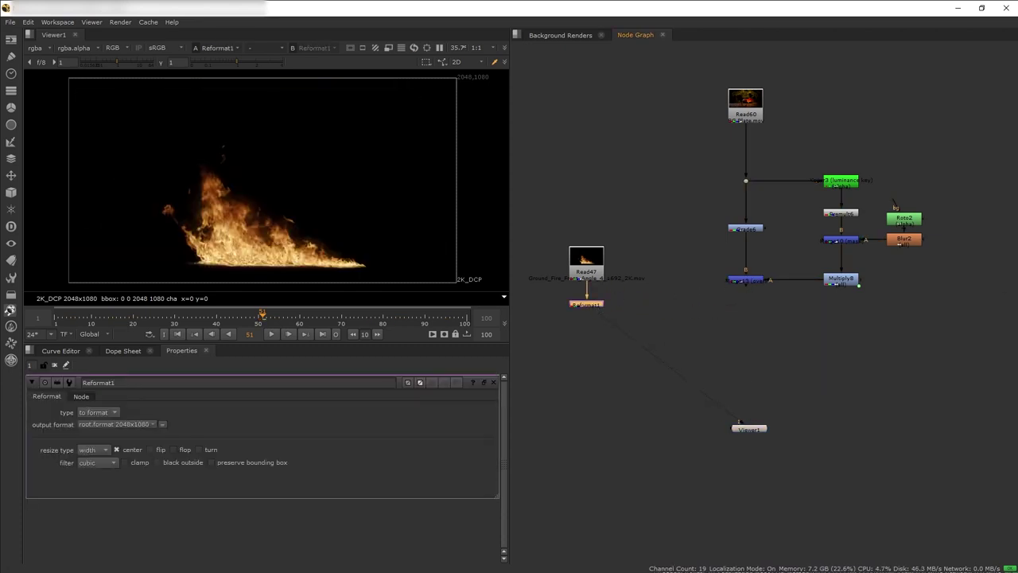
# Add a Merge below Merge13 to composite the reformatted fire over the background.
pyautogui.click(755, 353)
pyautogui.press('m')
pyautogui.moveTo(758, 352); pyautogui.dragTo(746, 380)
# Add a Transform after the fire's Reformat and position the flames over the truck's hood and windshield.
pyautogui.click(697, 334)
pyautogui.press('t')
pyautogui.moveTo(618, 327); pyautogui.dragTo(594, 328)
pyautogui.keyDown('ctrl'); pyautogui.moveTo(264, 178); pyautogui.dragTo(297, 187); pyautogui.keyUp('ctrl')
pyautogui.scroll(4, 280, 185)
pyautogui.moveTo(294, 195); pyautogui.dragTo(294, 191)
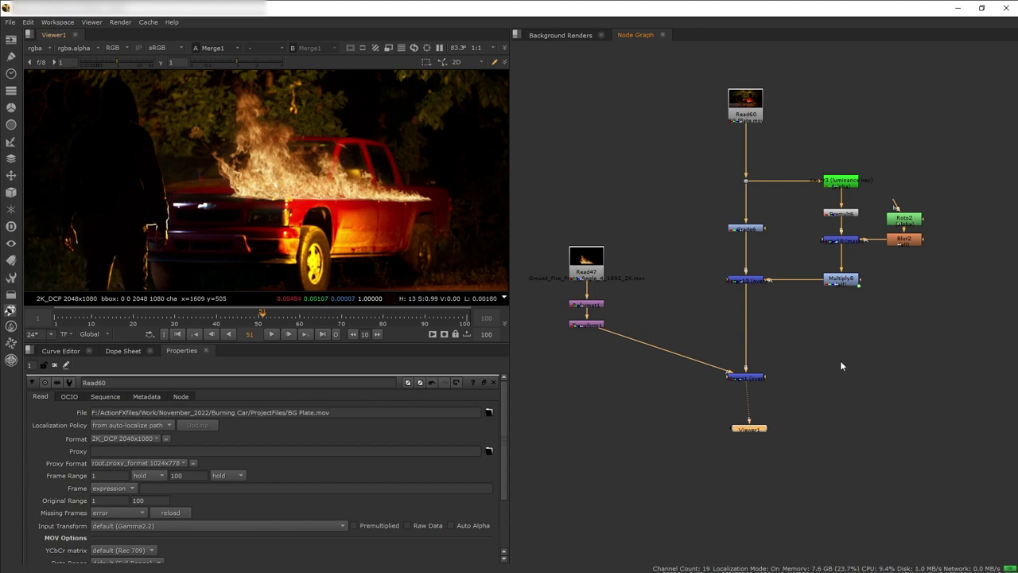
# Create a Roto node over the clean Merge13 plate and draw Bezier shapes around the truck's windshield and two side windows.
pyautogui.click(750, 280)
pyautogui.press('1')
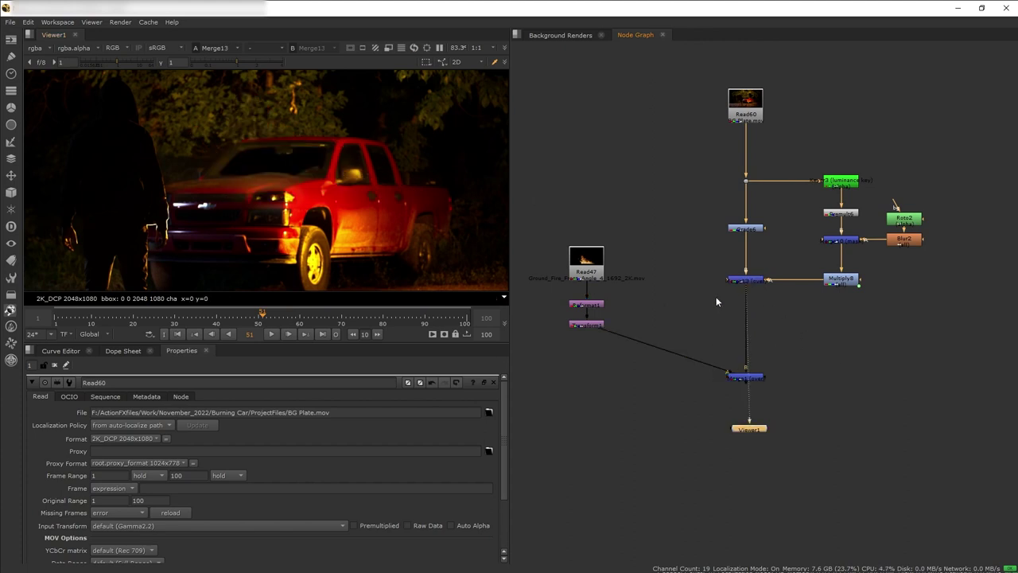
pyautogui.press('o')
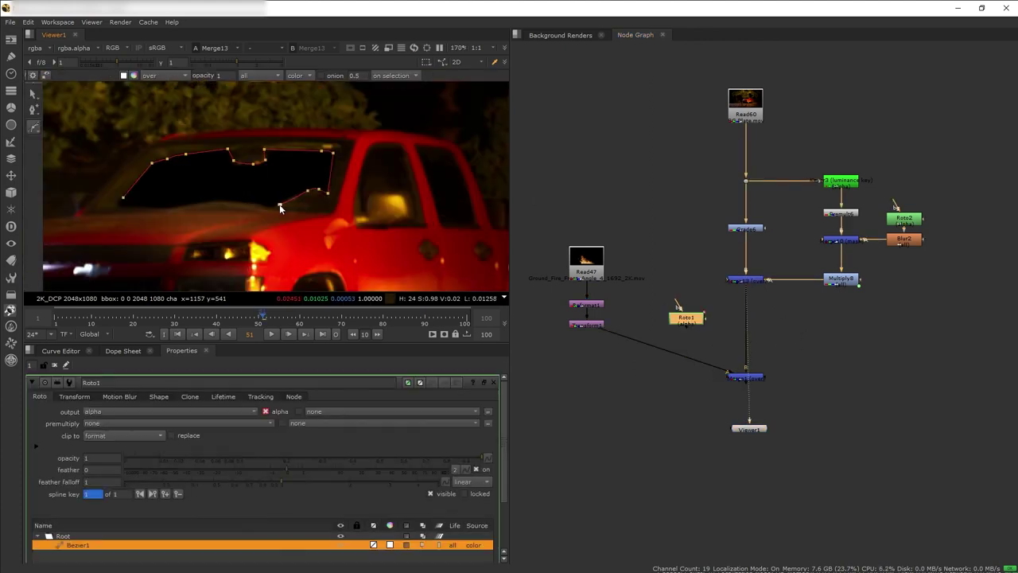
pyautogui.click(123, 197)
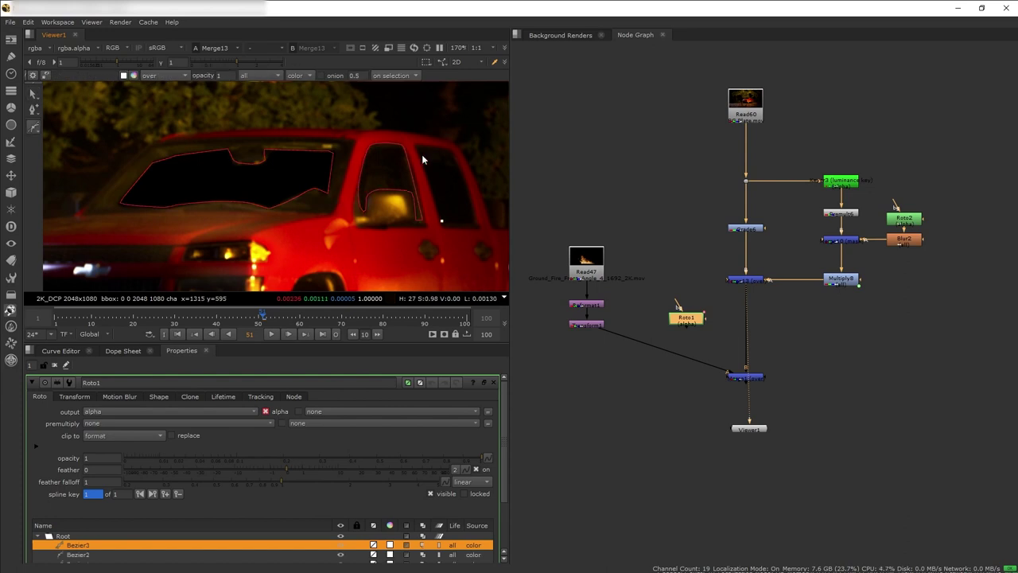
pyautogui.click(467, 184)
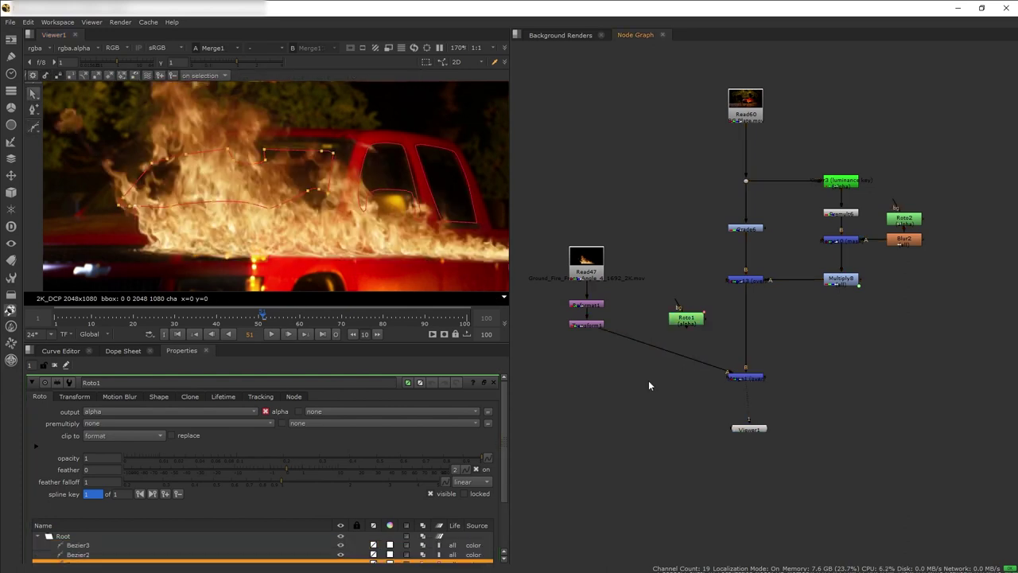
# Insert a Merge after the fire's Transform, connect Roto1 to it and set its operation to mask.
pyautogui.press('m')
pyautogui.moveTo(647, 371)
pyautogui.mouseDown()
pyautogui.moveTo(646, 343)
pyautogui.moveTo(585, 358)
pyautogui.mouseUp()
pyautogui.moveTo(576, 342); pyautogui.dragTo(676, 322)
pyautogui.click(121, 413)
pyautogui.click(113, 335)
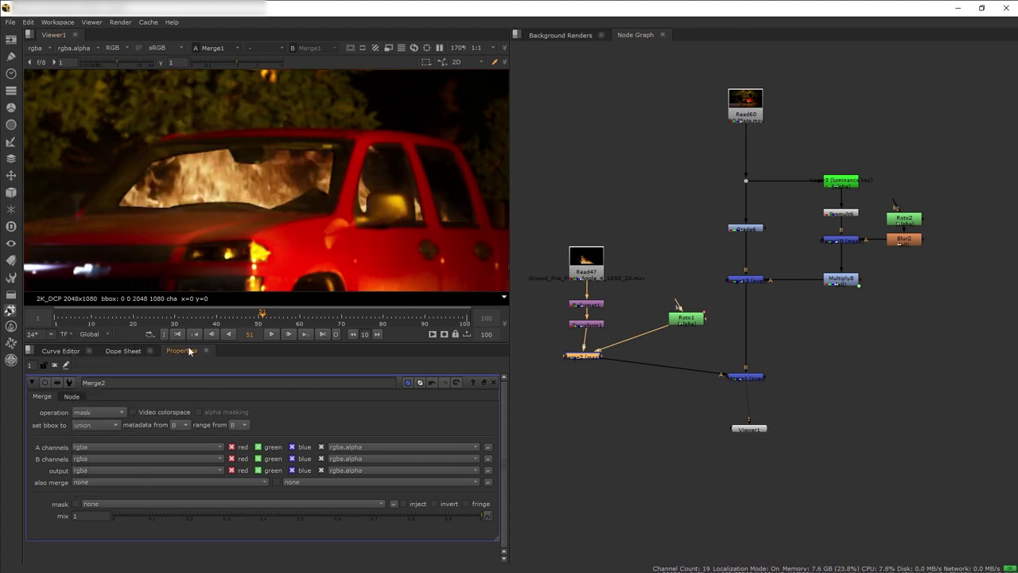
# Add a Blur of size 2 below Roto1 to soften the window mask, and check its edges.
pyautogui.press('b')
pyautogui.moveTo(636, 412); pyautogui.dragTo(686, 334)
pyautogui.click(79, 423)
pyautogui.write('2')
pyautogui.press('Return')
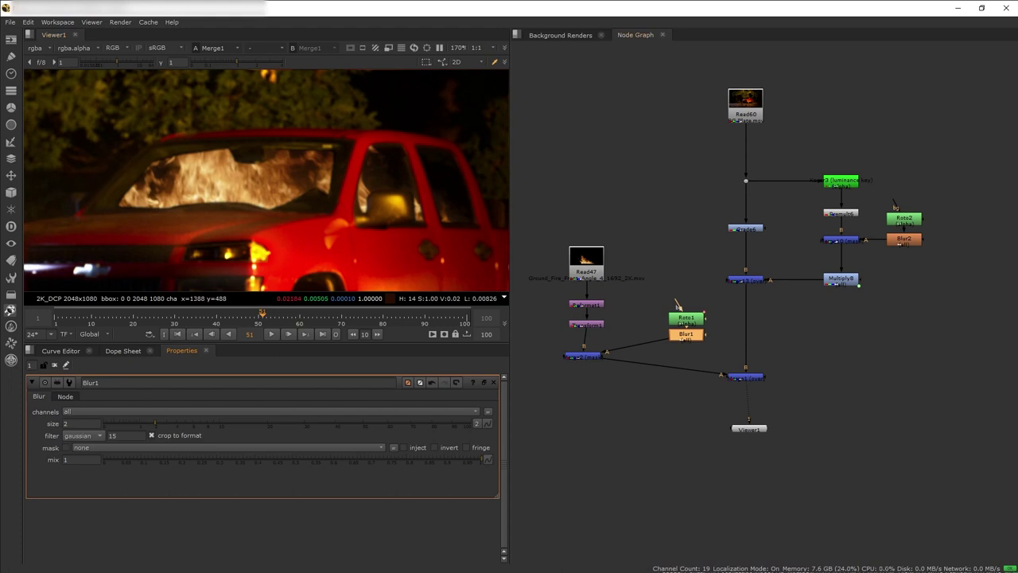
pyautogui.scroll(-1, 356, 233)
pyautogui.scroll(1, 357, 233)
pyautogui.scroll(-2, 356, 233)
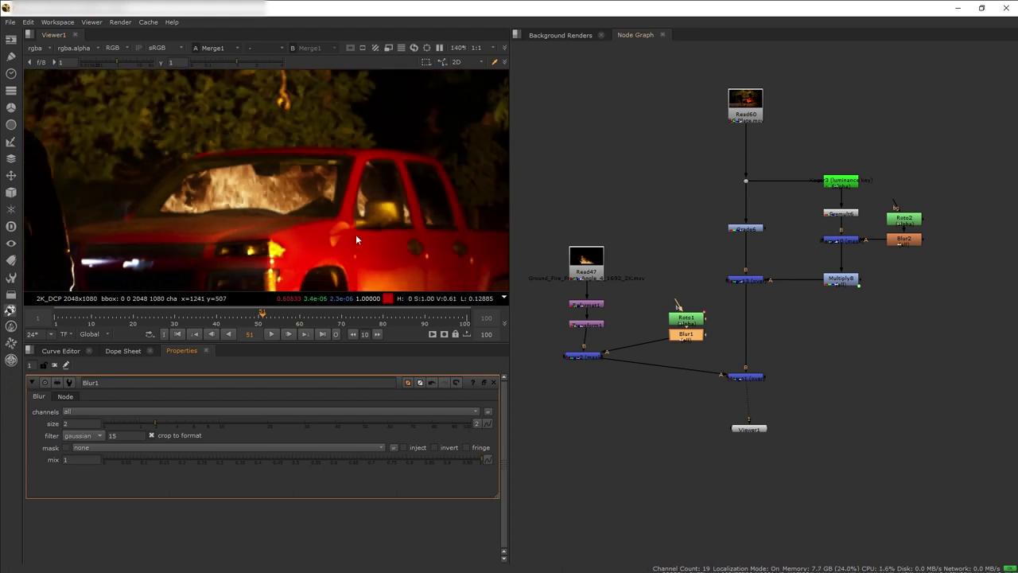
pyautogui.moveTo(356, 233); pyautogui.dragTo(348, 223, button='middle')
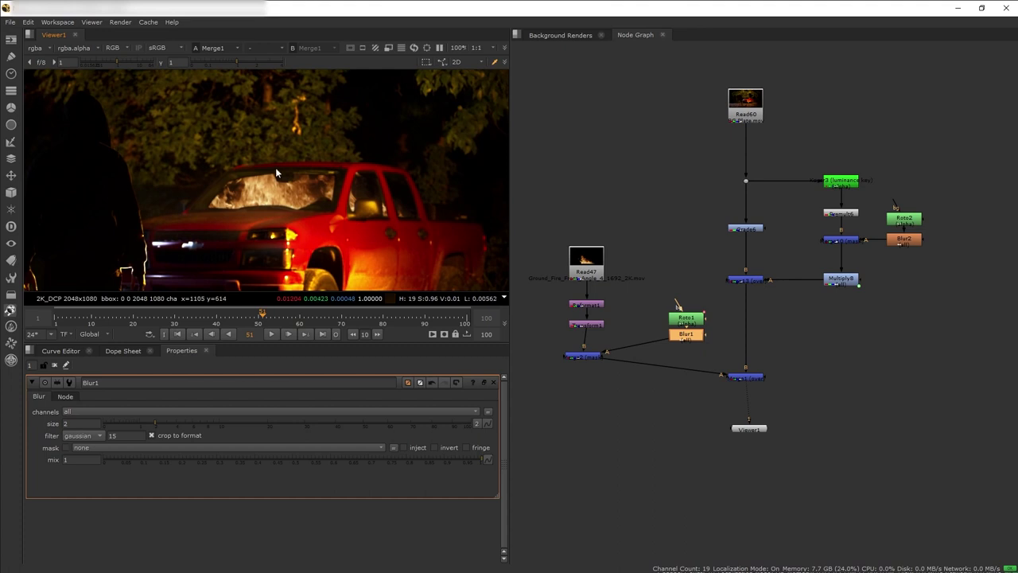
# Draw a fourth Bezier shape in Roto1 around the open area above the truck's hood and windshield.
pyautogui.doubleClick(685, 318)
pyautogui.click(234, 209)
pyautogui.moveTo(206, 213); pyautogui.dragTo(160, 182)
pyautogui.moveTo(159, 139); pyautogui.dragTo(157, 127)
pyautogui.moveTo(187, 109); pyautogui.dragTo(188, 164, button='middle')
pyautogui.scroll(-1, 193, 138)
pyautogui.click(152, 143)
pyautogui.moveTo(245, 112); pyautogui.dragTo(260, 113)
pyautogui.click(325, 132)
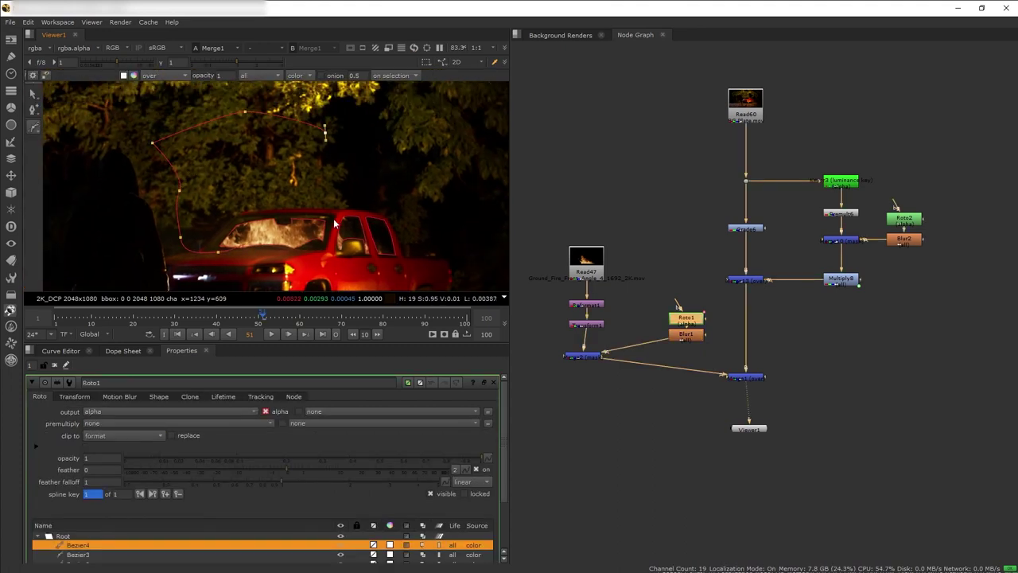
pyautogui.click(243, 248)
# Refine the new shape's points beside the windshield pillar and play back the Merge1 composite.
pyautogui.scroll(3, 242, 248)
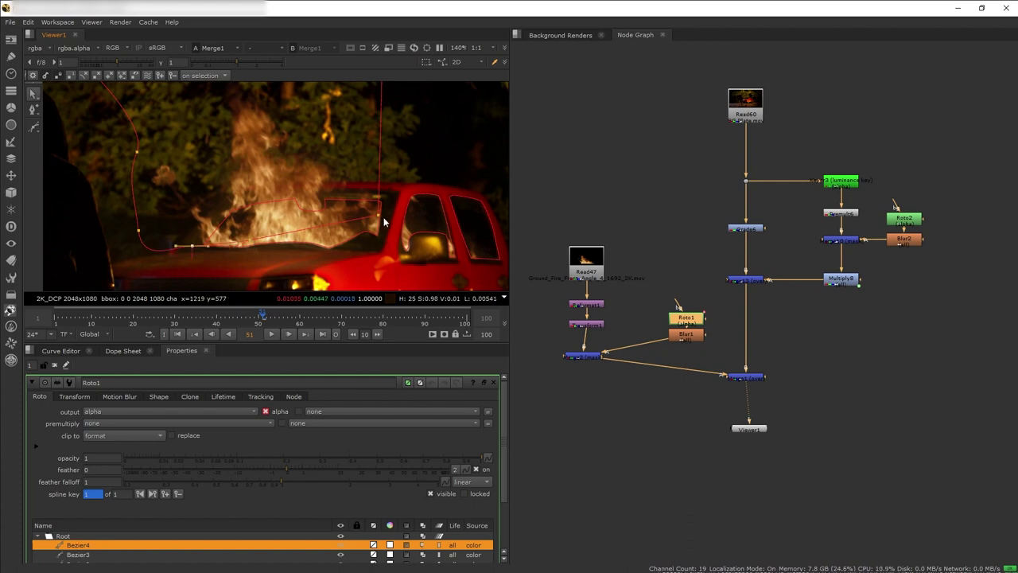
pyautogui.moveTo(383, 219); pyautogui.dragTo(386, 219)
pyautogui.scroll(-2, 386, 218)
pyautogui.moveTo(382, 102); pyautogui.dragTo(404, 98)
pyautogui.doubleClick(742, 378)
pyautogui.scroll(-2, 320, 248)
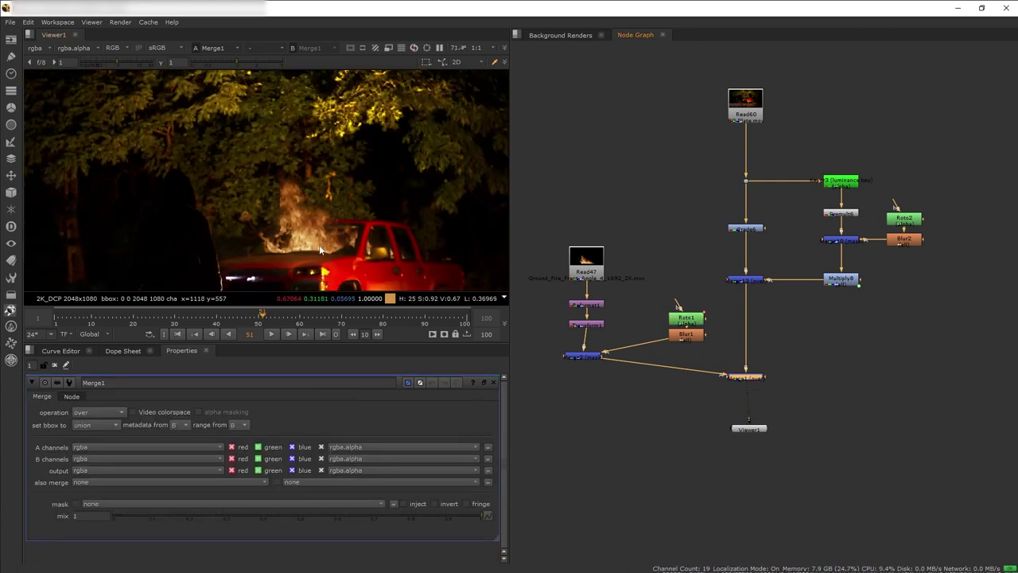
pyautogui.moveTo(364, 268); pyautogui.dragTo(329, 206, button='middle')
pyautogui.scroll(1, 330, 206)
pyautogui.click(271, 334)
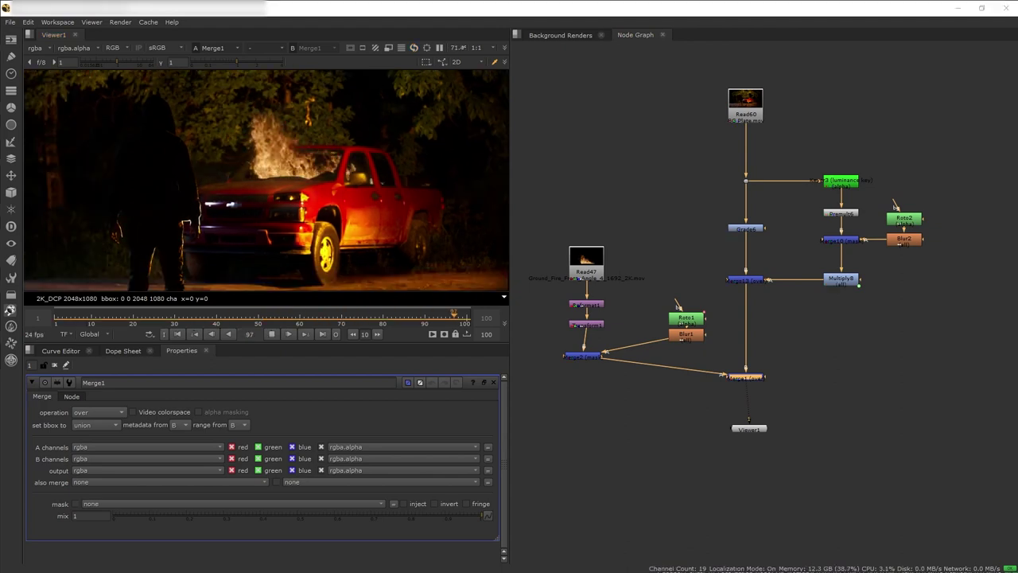
# Insert a Kronos node between the fire's Read47 and Reformat1.
pyautogui.press('Tab')
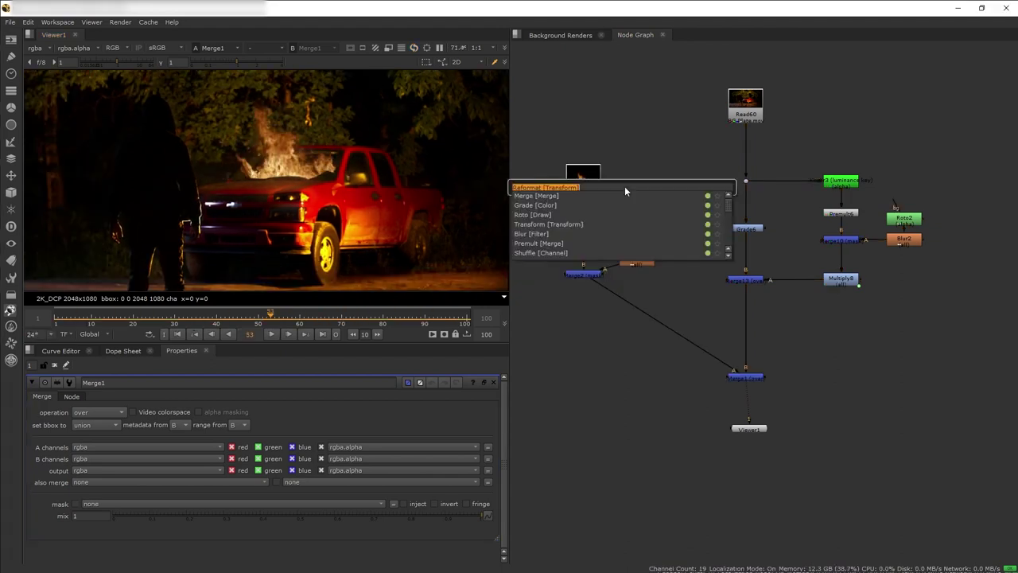
pyautogui.write('kronos')
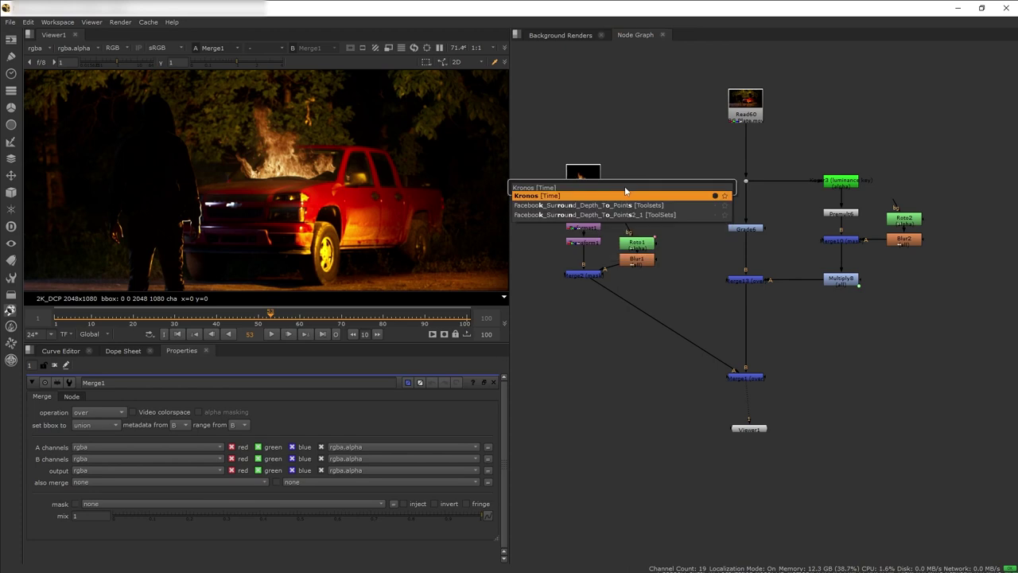
pyautogui.press('Return')
pyautogui.scroll(4, 626, 191)
pyautogui.moveTo(676, 195); pyautogui.dragTo(690, 137)
pyautogui.moveTo(800, 215); pyautogui.dragTo(712, 177)
# Copy Read47's last frame, 1200, into the end of Kronos1's input range.
pyautogui.click(693, 124)
pyautogui.doubleClick(178, 475)
pyautogui.hotkey('ctrl', 'c')
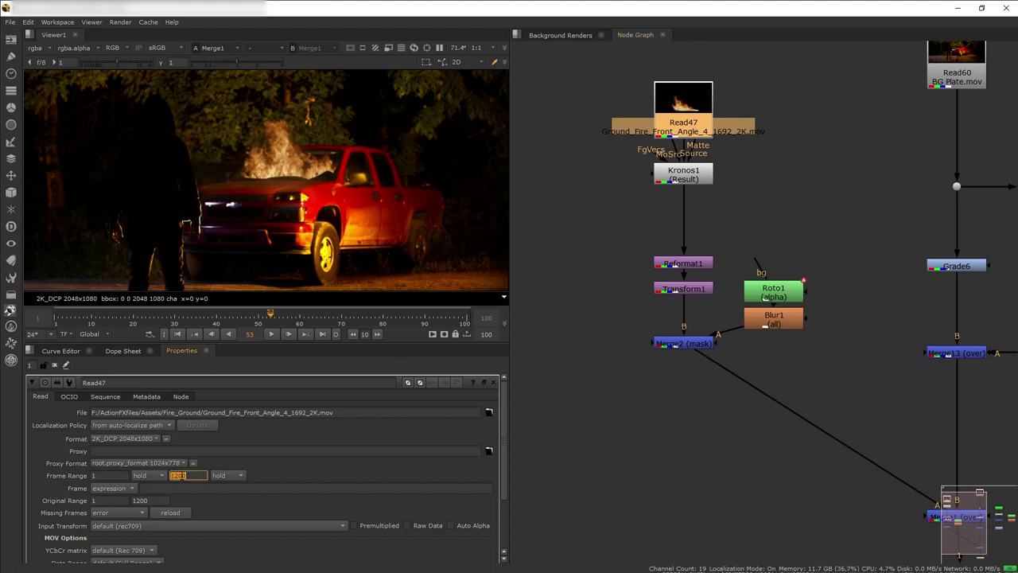
pyautogui.click(683, 173)
pyautogui.hotkey('ctrl', 'v')
pyautogui.click(236, 436)
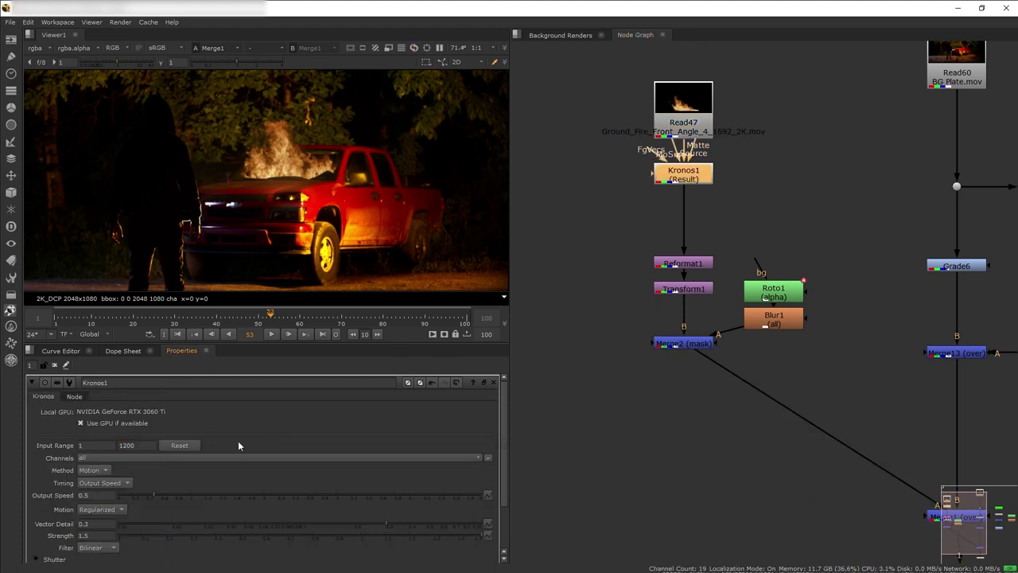
# Set Kronos1's output speed to 2.
pyautogui.scroll(-2, 238, 441)
pyautogui.doubleClick(96, 433)
pyautogui.write('2')
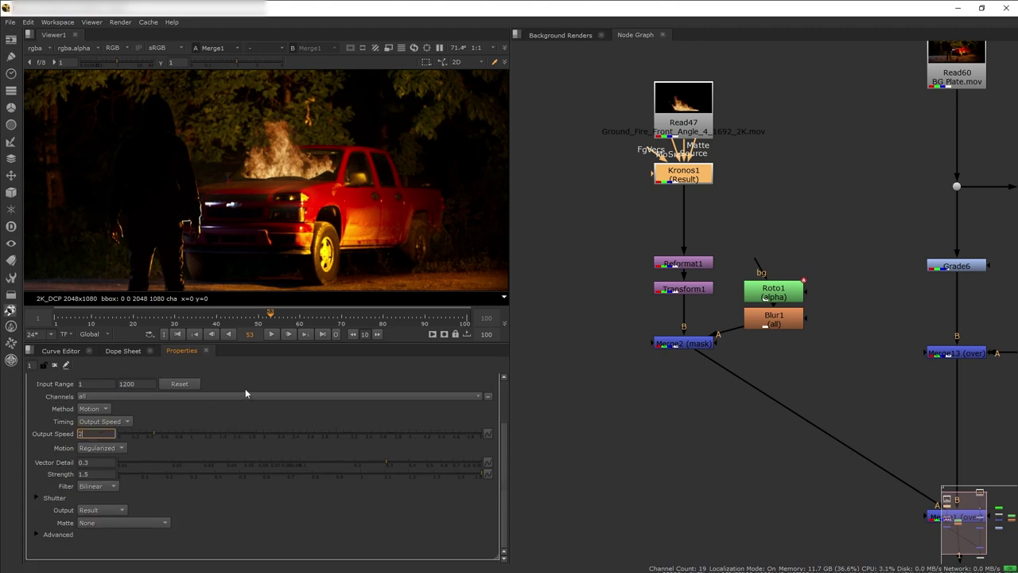
pyautogui.press('Return')
# Add a TimeOffset node and insert it between Kronos1 and Reformat1.
pyautogui.click(782, 213)
pyautogui.press('Tab')
pyautogui.write('timeoff')
pyautogui.press('Return')
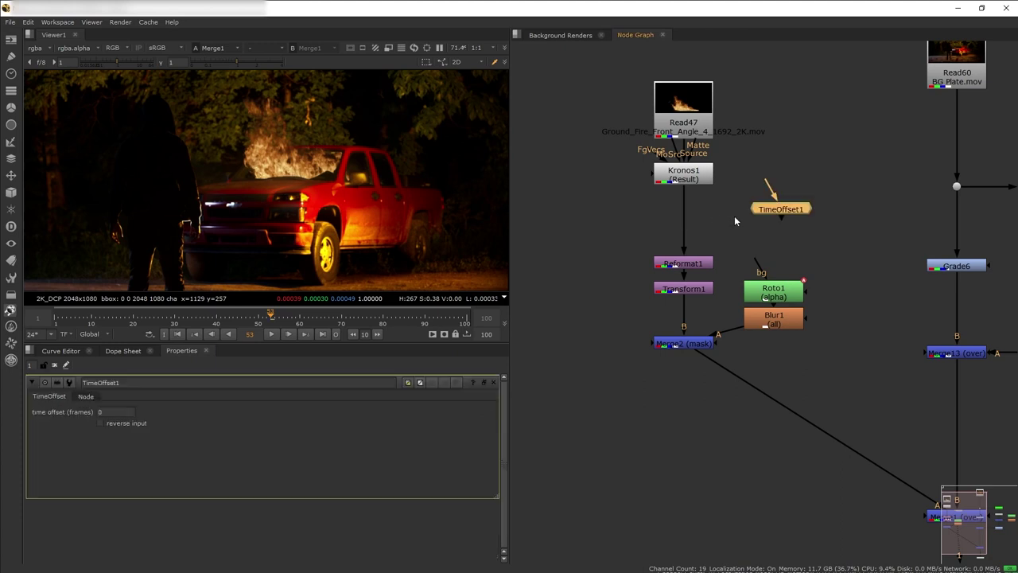
pyautogui.moveTo(794, 211); pyautogui.dragTo(698, 220)
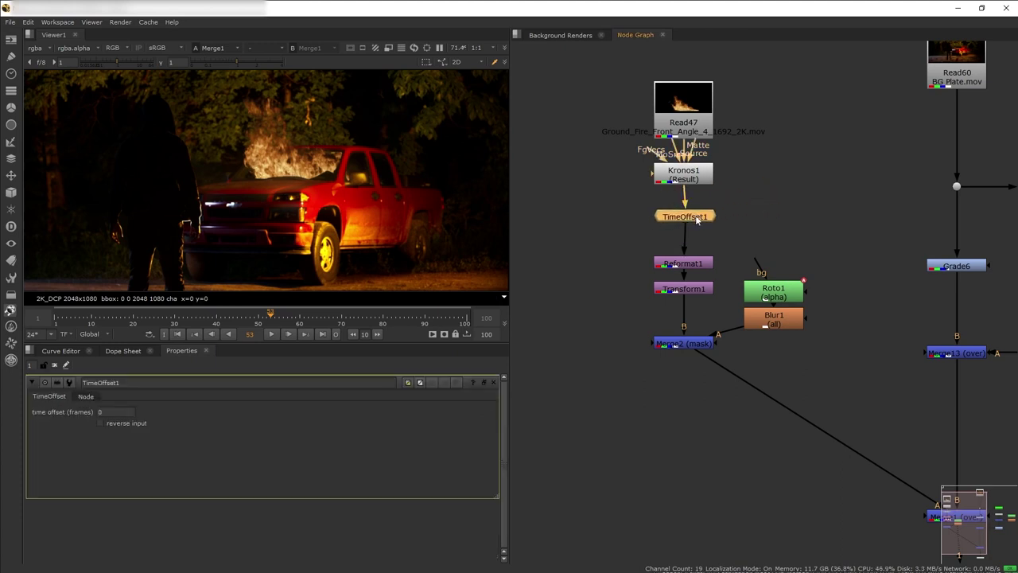
# Shift the TimeOffset1 clip earlier in the Dope Sheet.
pyautogui.click(121, 351)
pyautogui.click(278, 400)
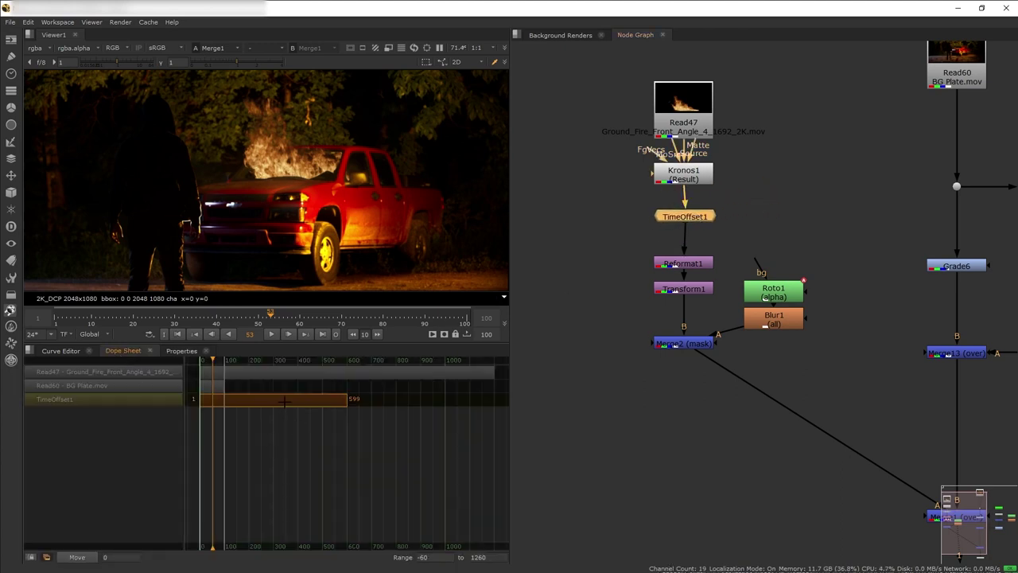
pyautogui.moveTo(278, 400); pyautogui.dragTo(248, 408)
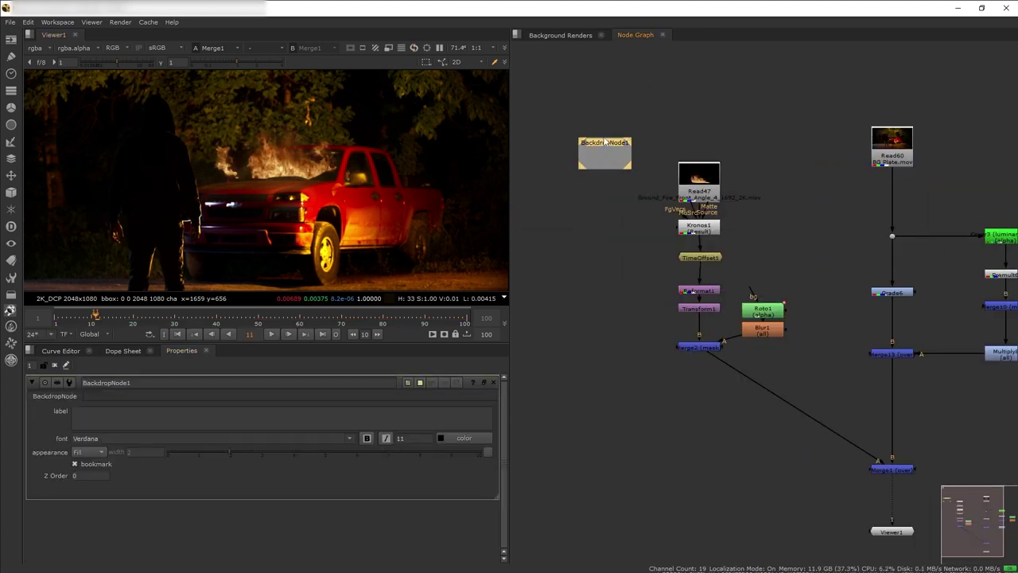
# Enclose the fire nodes in the backdrop, labelled WINDSHIELD FIRE in bold at font size 22.
pyautogui.moveTo(629, 165); pyautogui.dragTo(801, 375)
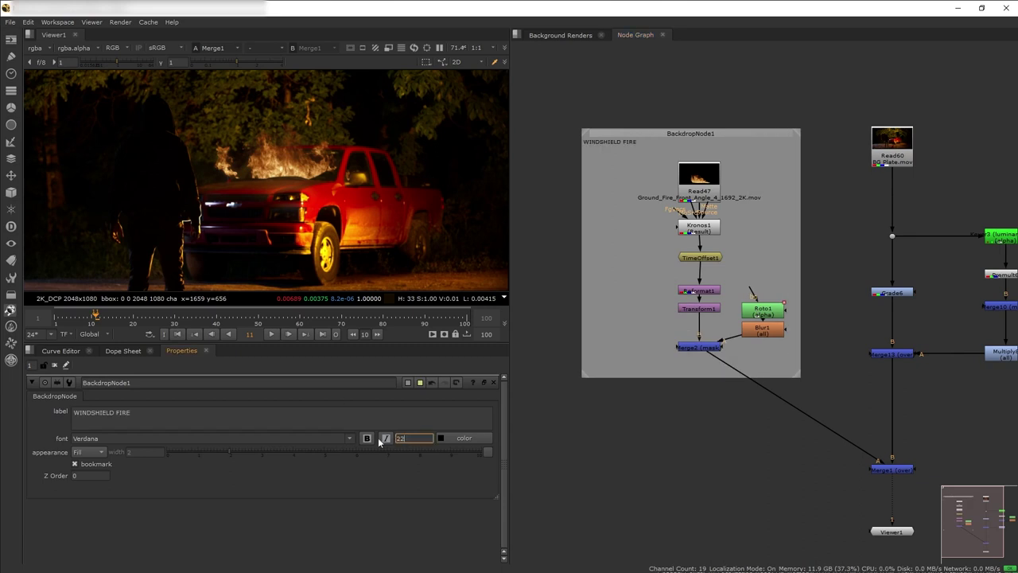
pyautogui.click(366, 438)
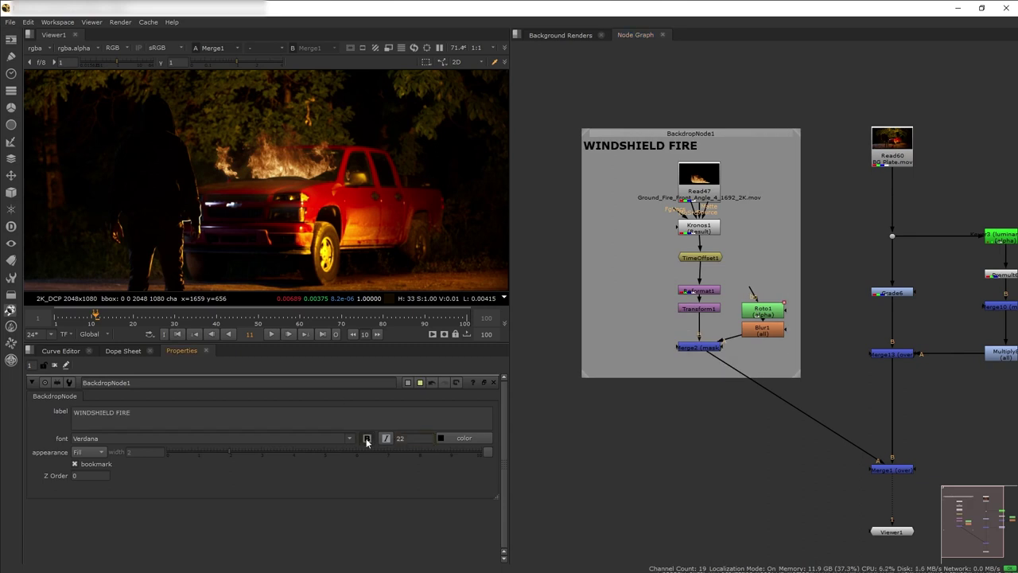
pyautogui.keyDown('ctrl'); pyautogui.moveTo(696, 140); pyautogui.dragTo(698, 136); pyautogui.keyUp('ctrl')
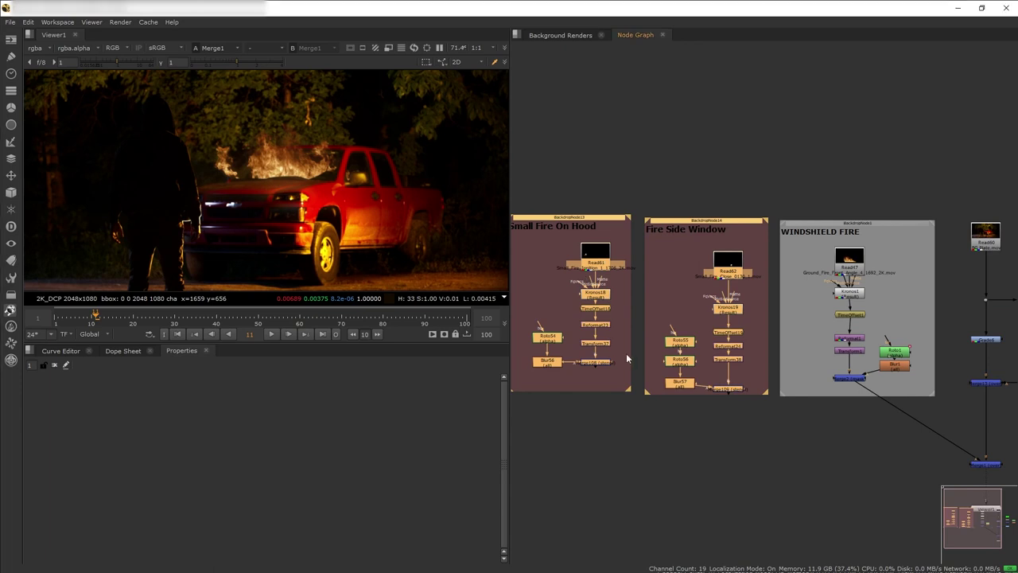
# Examine the Fire Side Window branch by viewing its Read, Kronos, Transform and masked Merge outputs.
pyautogui.moveTo(626, 353); pyautogui.dragTo(654, 350, button='middle')
pyautogui.click(756, 387)
pyautogui.press('1')
pyautogui.click(749, 266)
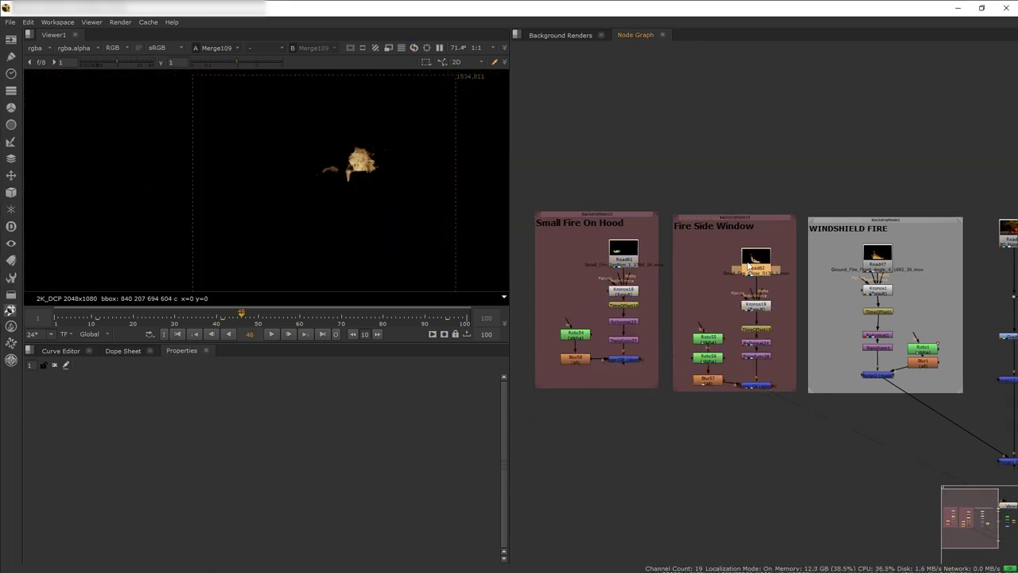
pyautogui.press('1')
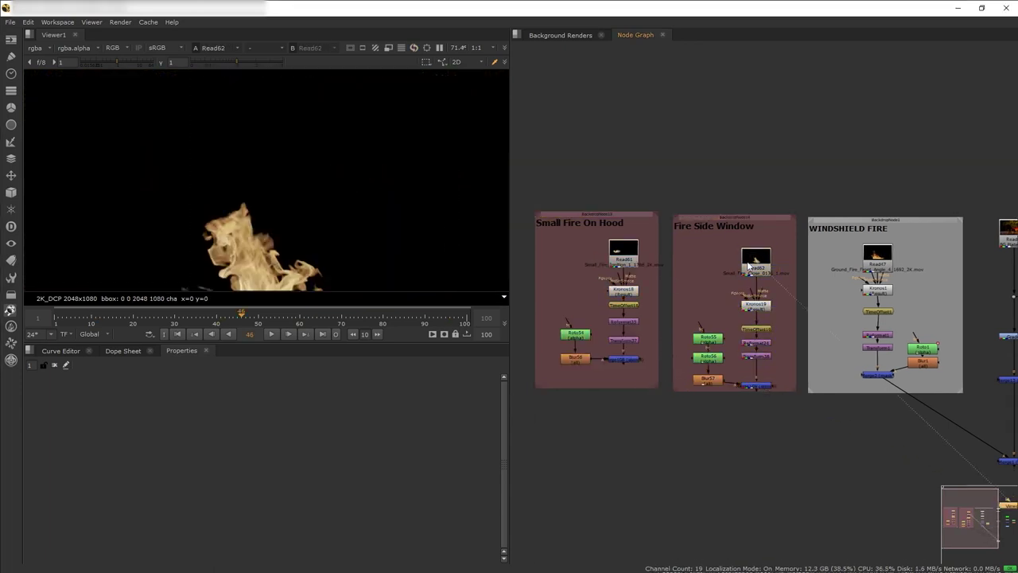
pyautogui.doubleClick(757, 305)
pyautogui.press('1')
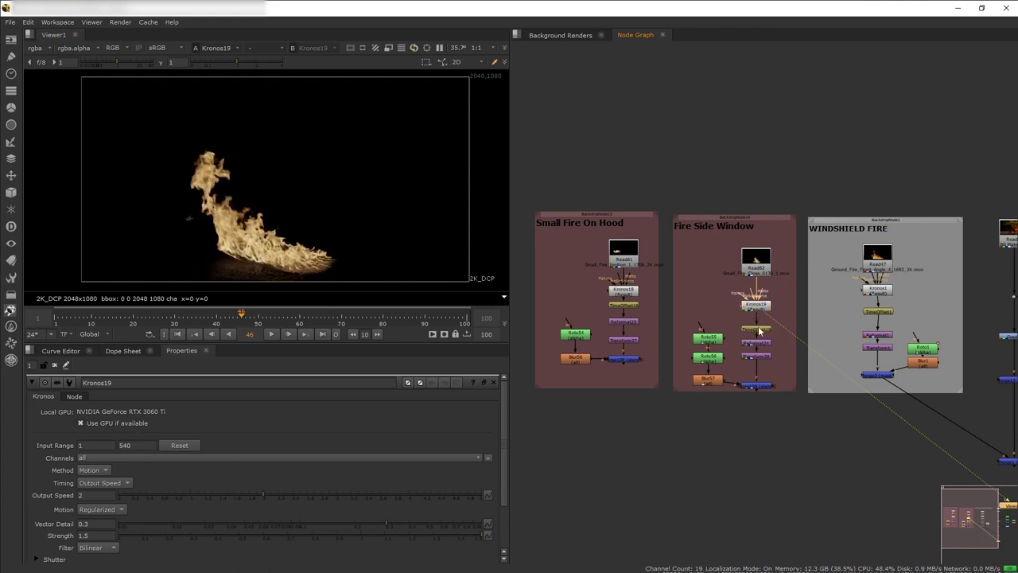
pyautogui.click(754, 357)
pyautogui.press('1')
pyautogui.press('1')
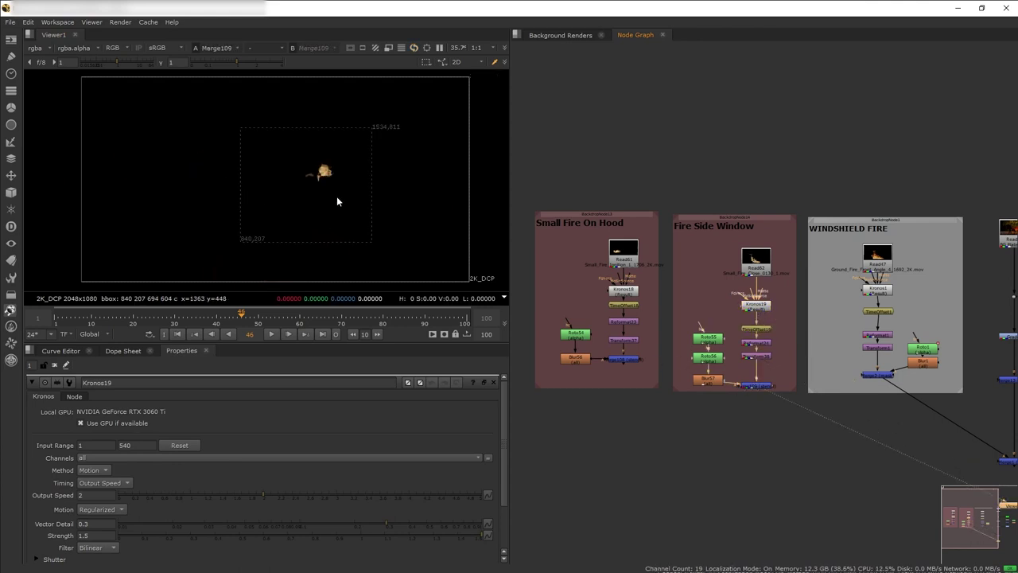
# Examine the Small Fire On Hood branch from its Read through Kronos, TimeOffset, Reformat and Transform to its Roto and Merge.
pyautogui.click(626, 264)
pyautogui.press('1')
pyautogui.click(624, 292)
pyautogui.press('1')
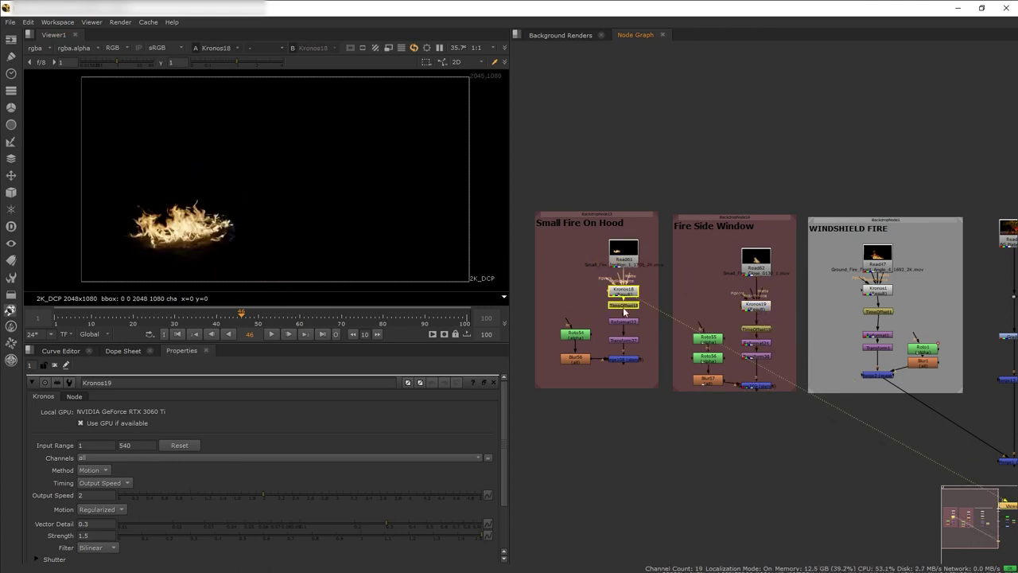
pyautogui.click(622, 306)
pyautogui.press('1')
pyautogui.click(626, 323)
pyautogui.press('1')
pyautogui.click(623, 358)
pyautogui.press('1')
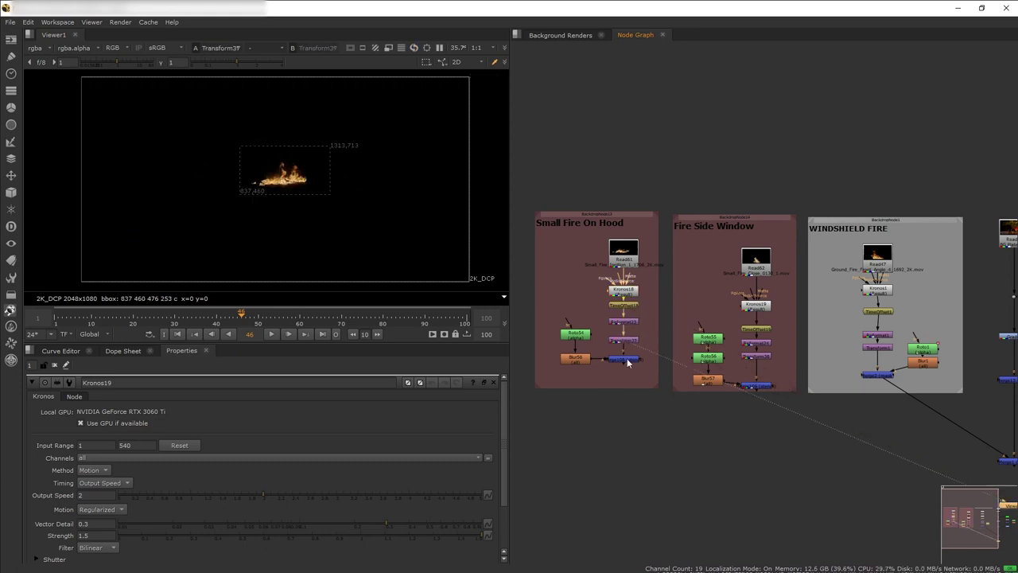
pyautogui.doubleClick(575, 339)
# Add two Merges below the windshield fire and connect the side window and hood fires to their A inputs with Dots.
pyautogui.press('m')
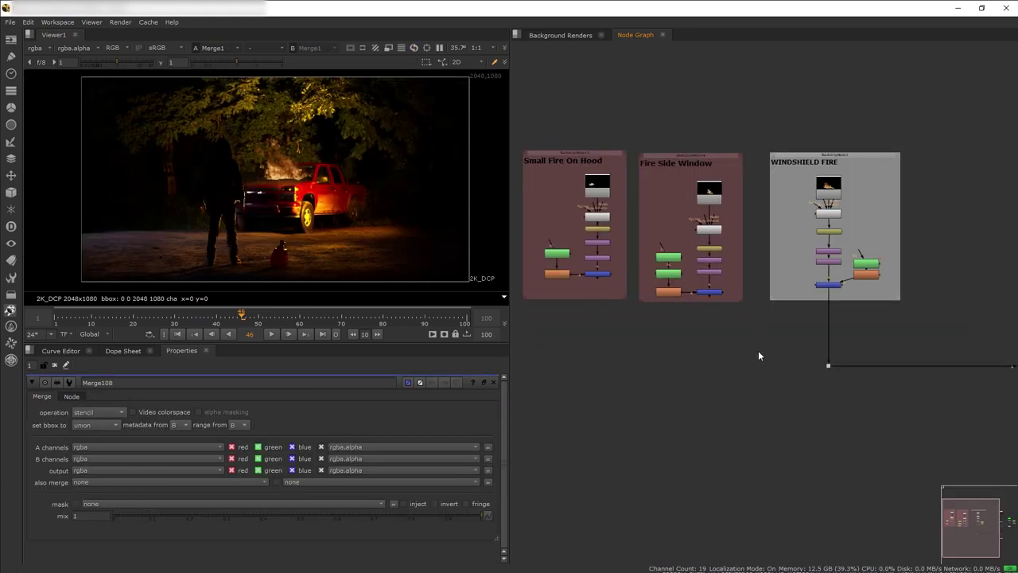
pyautogui.moveTo(765, 350); pyautogui.dragTo(709, 291)
pyautogui.click(819, 320)
pyautogui.press('m')
pyautogui.moveTo(790, 364); pyautogui.dragTo(598, 275)
pyautogui.keyDown('ctrl'); pyautogui.moveTo(708, 312); pyautogui.dragTo(598, 346); pyautogui.keyUp('ctrl')
pyautogui.keyDown('ctrl'); pyautogui.moveTo(768, 303); pyautogui.dragTo(709, 314); pyautogui.keyUp('ctrl')
pyautogui.scroll(-2, 794, 307)
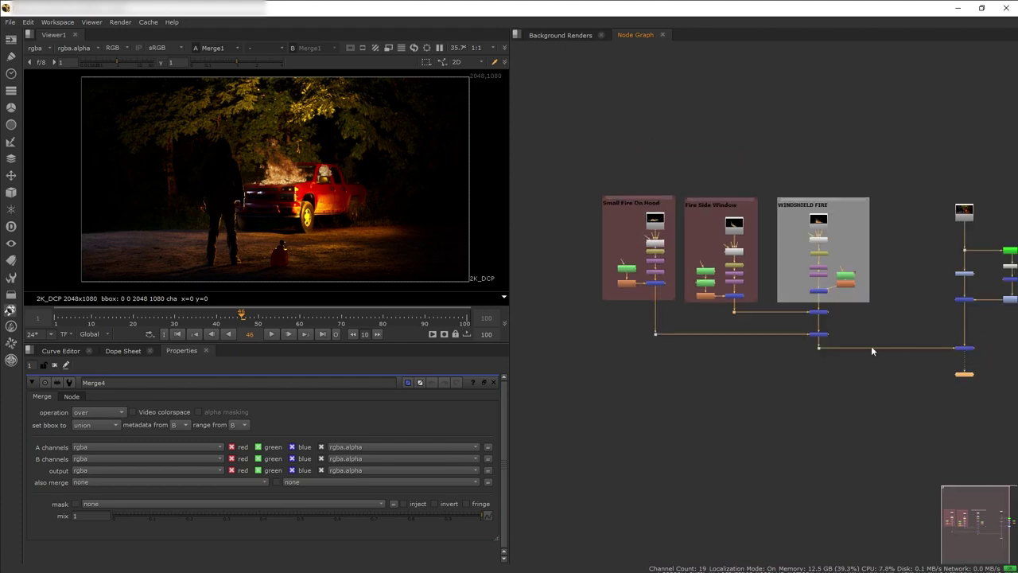
# Set the operation of both fire Merges, Merge3 and Merge4, to plus.
pyautogui.scroll(7, 319, 183)
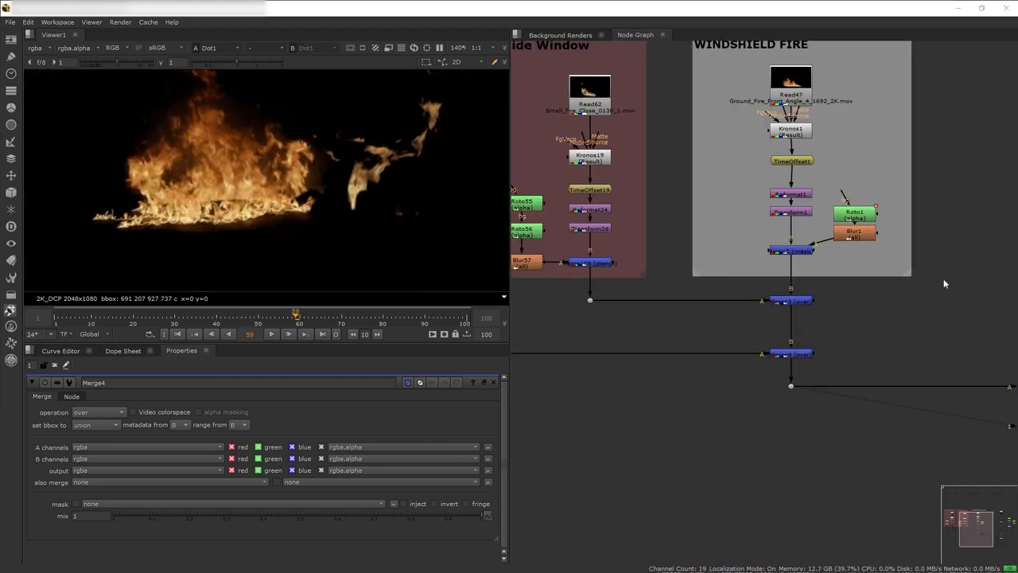
pyautogui.doubleClick(777, 303)
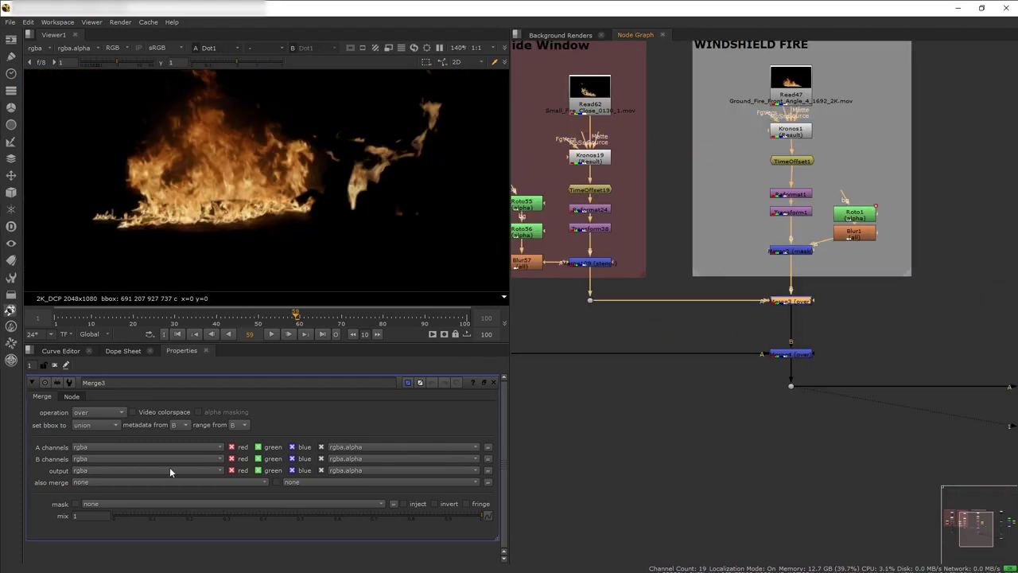
pyautogui.click(84, 412)
pyautogui.click(114, 434)
pyautogui.doubleClick(776, 354)
pyautogui.click(87, 412)
pyautogui.click(108, 435)
# Compare the three fires' Transform outputs with the combined fire at the Dot and the masked windshield fire at Merge2.
pyautogui.scroll(-3, 796, 387)
pyautogui.press('1')
pyautogui.click(1000, 421)
pyautogui.press('1')
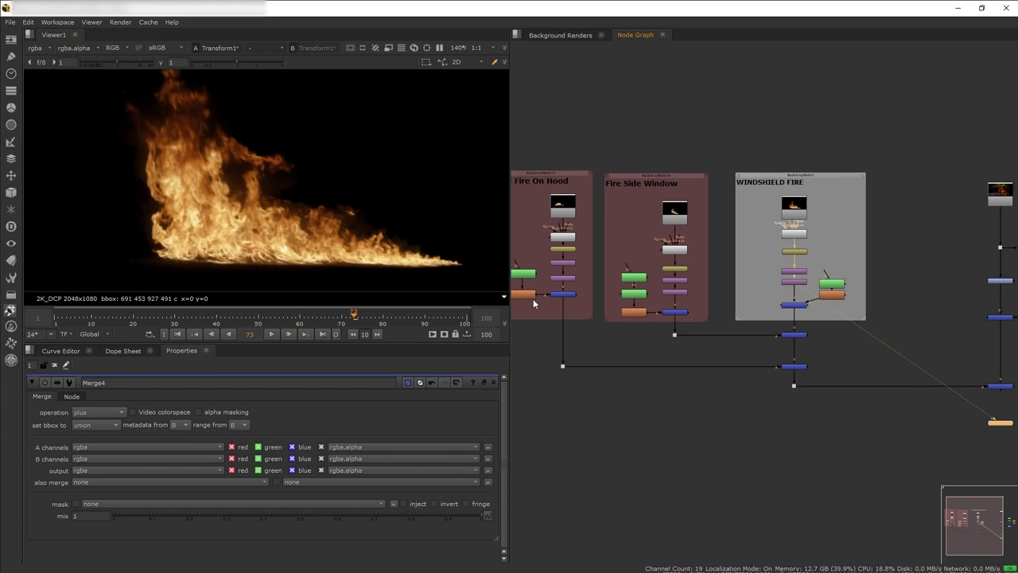
pyautogui.scroll(1, 355, 263)
pyautogui.click(564, 278)
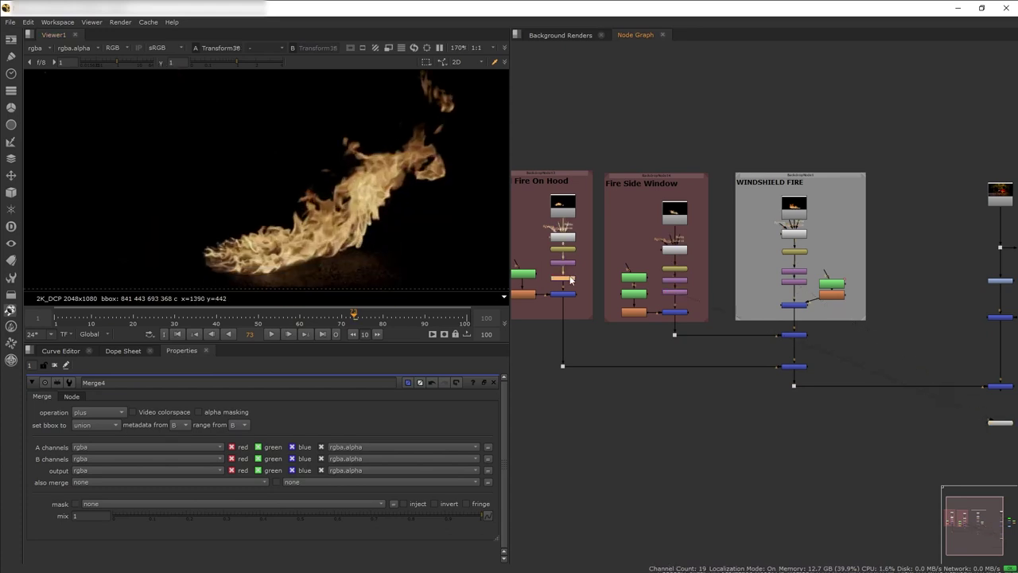
pyautogui.press('1')
pyautogui.click(681, 292)
pyautogui.press('1')
pyautogui.click(798, 282)
pyautogui.press('1')
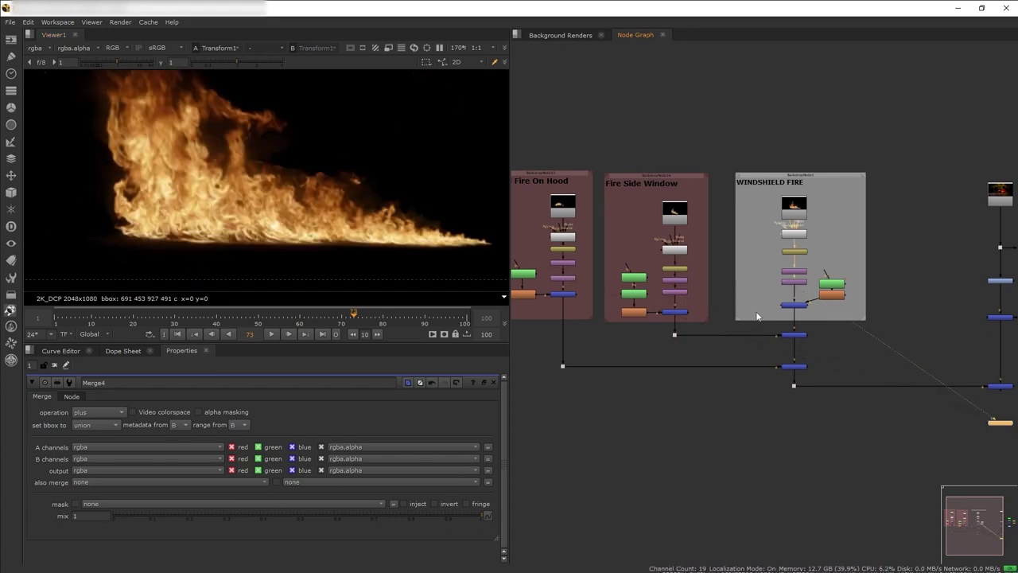
pyautogui.click(795, 386)
pyautogui.press('5')
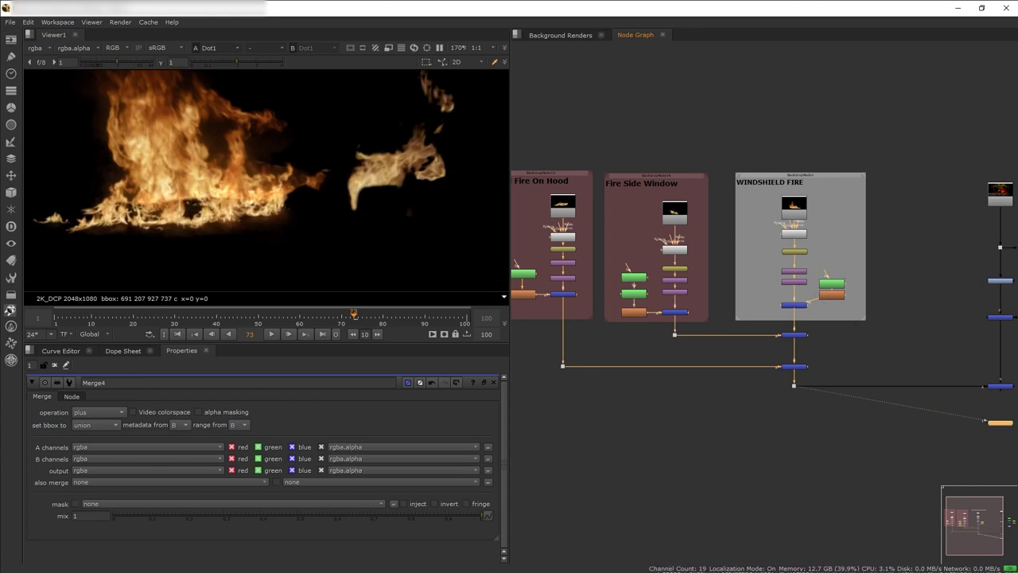
pyautogui.press('1')
pyautogui.scroll(-2, 192, 118)
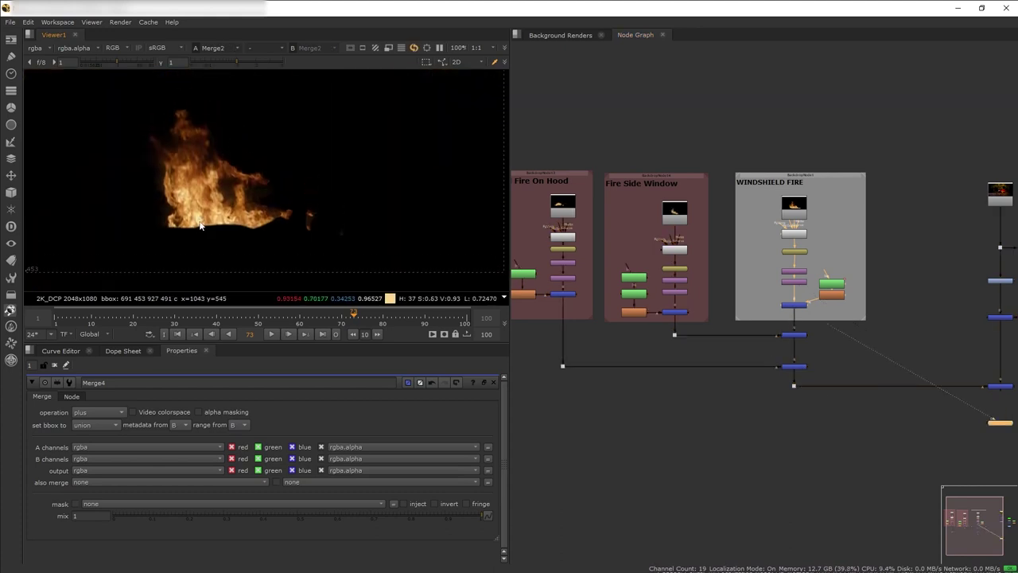
pyautogui.scroll(1, 191, 183)
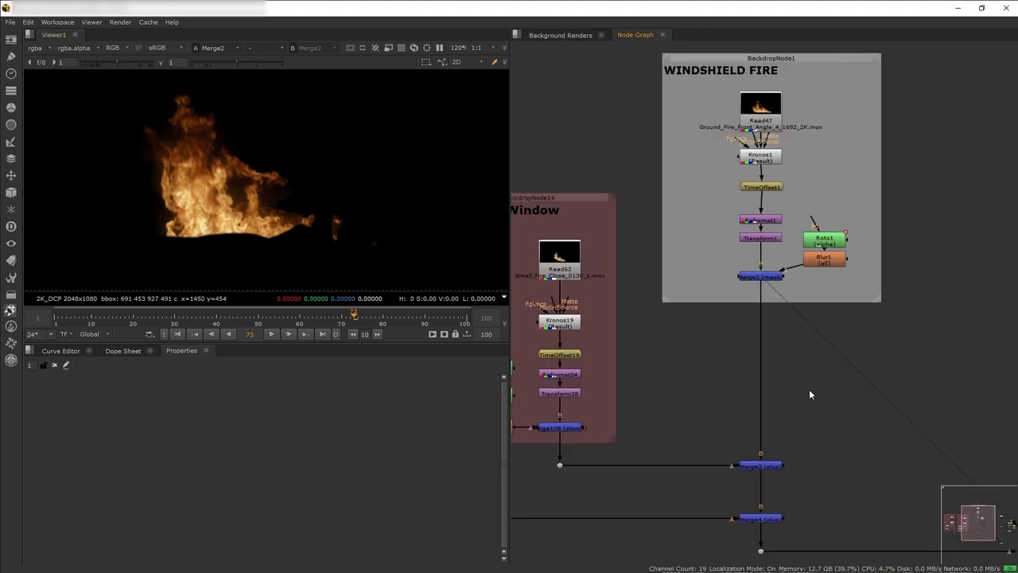
# Insert an Unpremult and a Grade below Merge2 and set the Grade's gain to 1.35.
pyautogui.press('g')
pyautogui.moveTo(809, 389); pyautogui.dragTo(759, 325)
pyautogui.click(813, 339)
pyautogui.press('Tab')
pyautogui.press('Return')
pyautogui.click(627, 289)
pyautogui.doubleClick(775, 358)
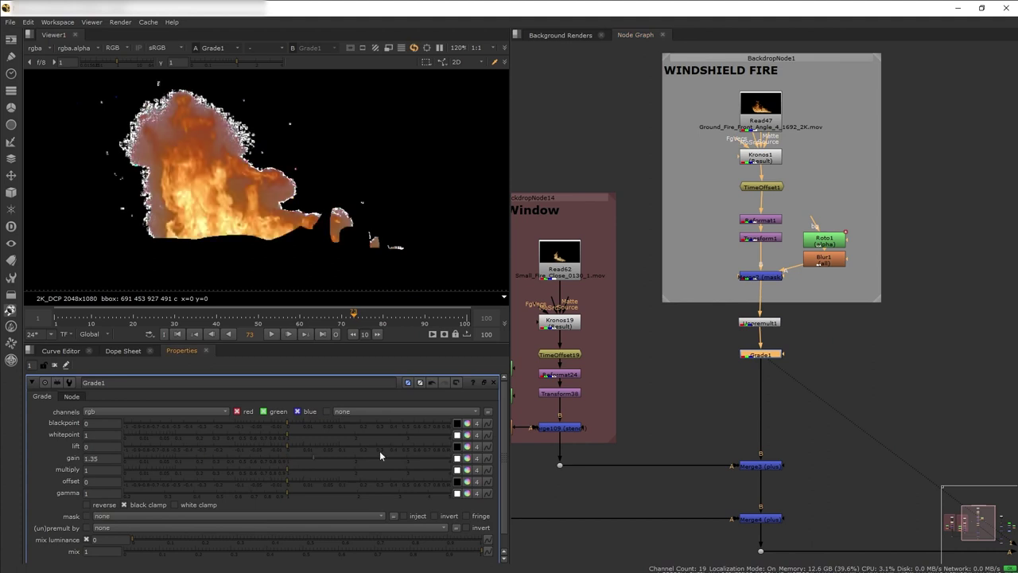
# Insert a Premult below Grade1 and check the alpha channel of the graded windshield fire.
pyautogui.click(841, 381)
pyautogui.press('Tab')
pyautogui.write('pre')
pyautogui.press('Return')
pyautogui.moveTo(841, 382); pyautogui.dragTo(760, 392)
pyautogui.press('a')
pyautogui.press('a')
pyautogui.press('a')
pyautogui.press('a')
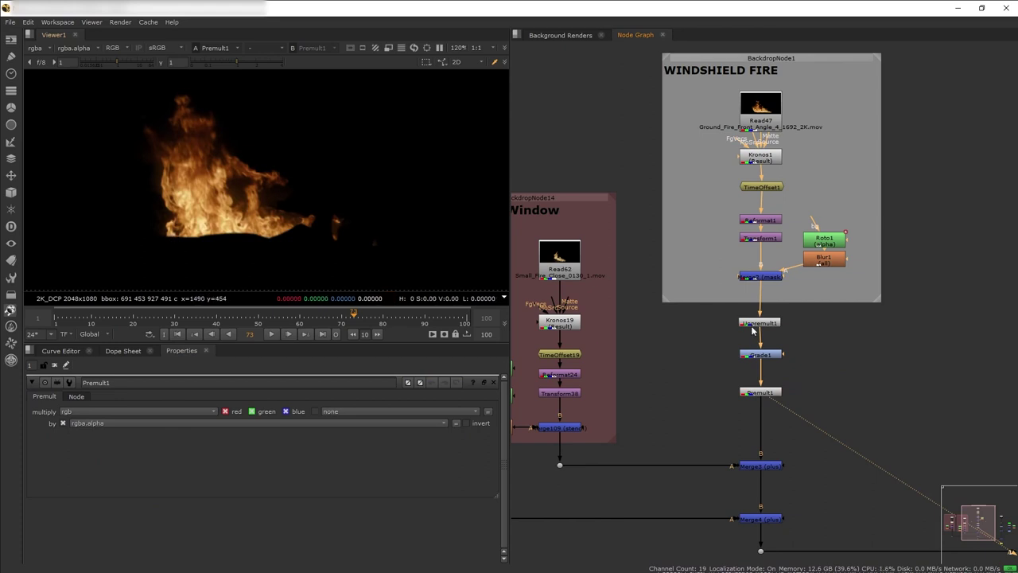
pyautogui.click(762, 358)
pyautogui.click(761, 393)
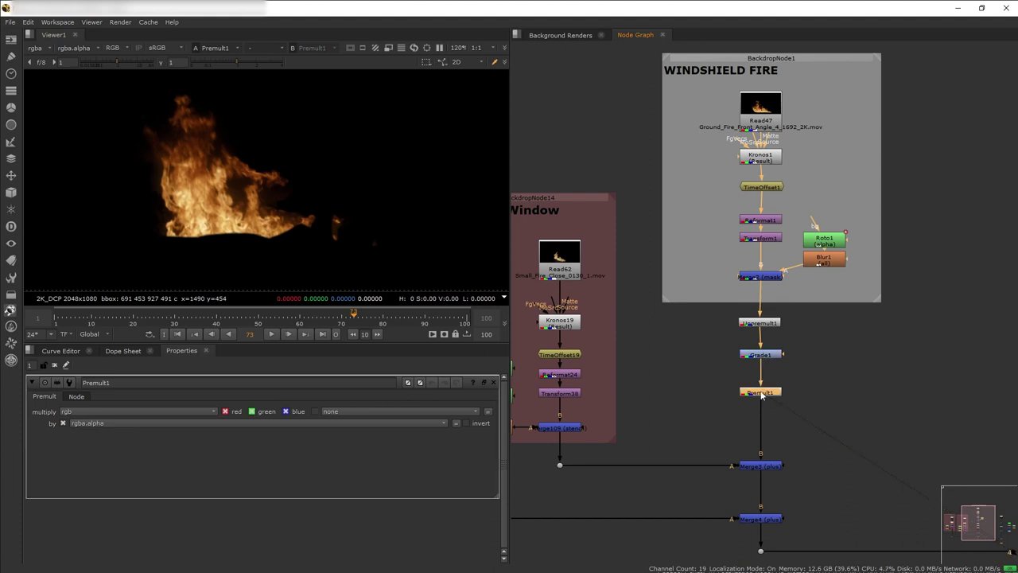
pyautogui.press('d')
pyautogui.click(767, 322)
pyautogui.press('d')
pyautogui.doubleClick(770, 357)
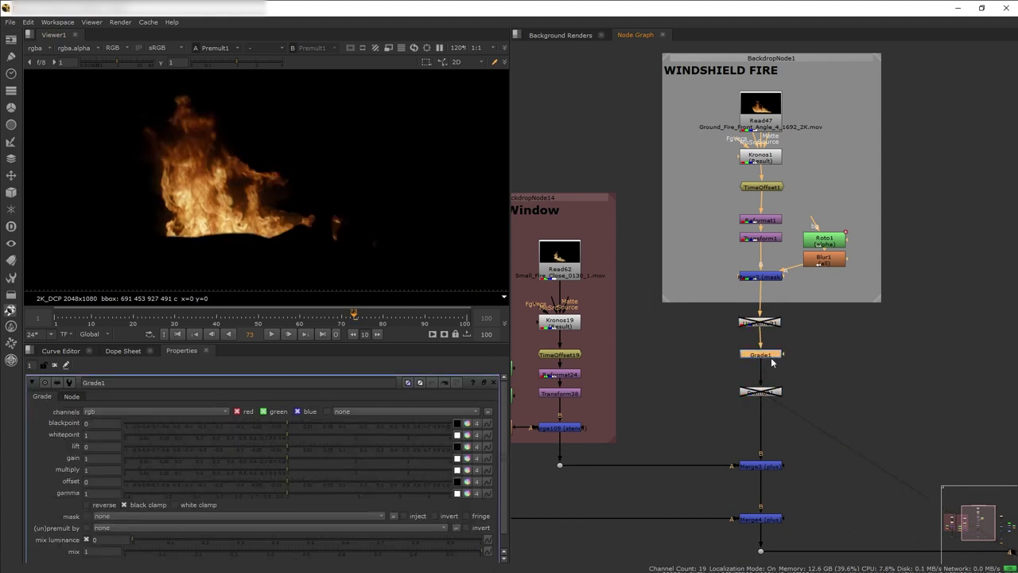
pyautogui.scroll(-1, 111, 512)
pyautogui.click(113, 512)
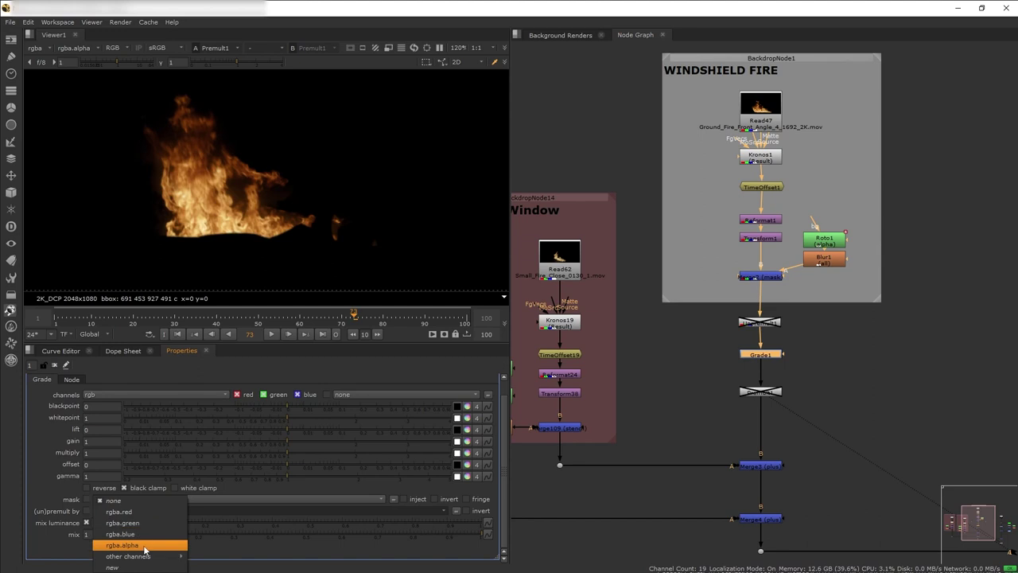
pyautogui.doubleClick(762, 392)
pyautogui.press('d')
pyautogui.click(760, 322)
pyautogui.press('d')
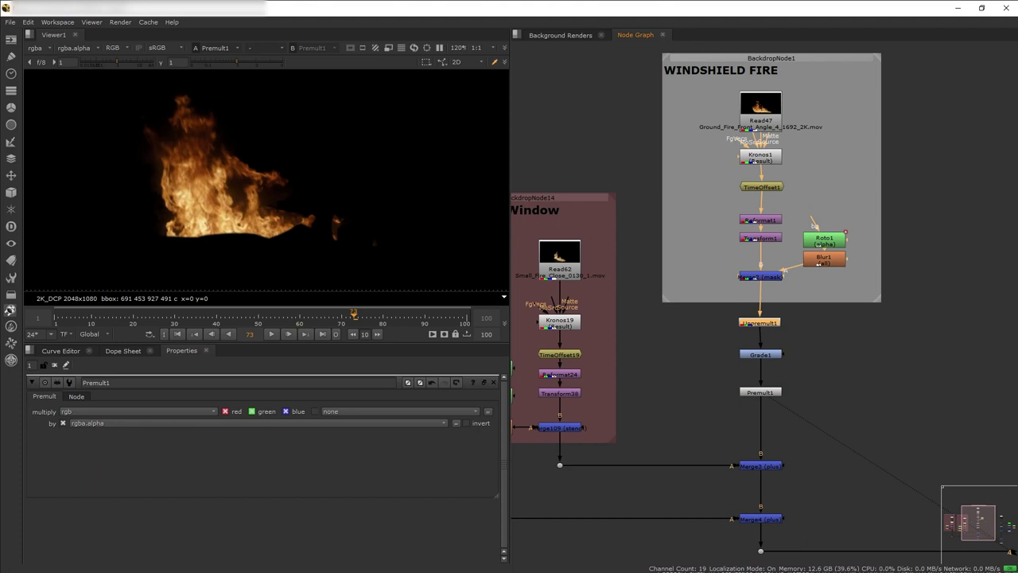
# Set Grade1's gain to 2.56 and its gamma to 1.206667 for red and 1.046667 for green and blue.
pyautogui.doubleClick(768, 355)
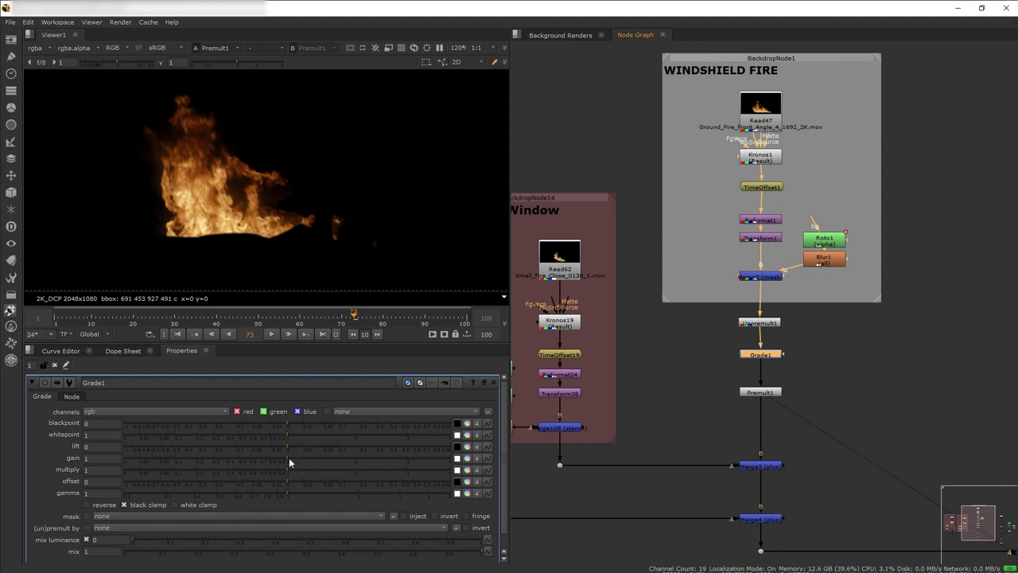
pyautogui.moveTo(289, 458); pyautogui.dragTo(393, 453)
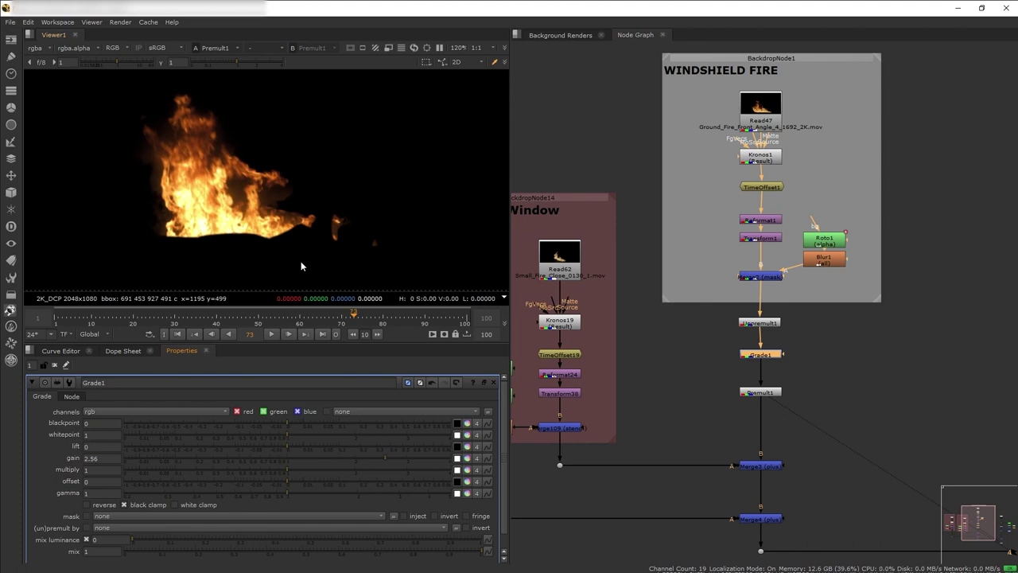
pyautogui.scroll(-1, 52, 474)
pyautogui.click(468, 476)
pyautogui.scroll(-3, 395, 450)
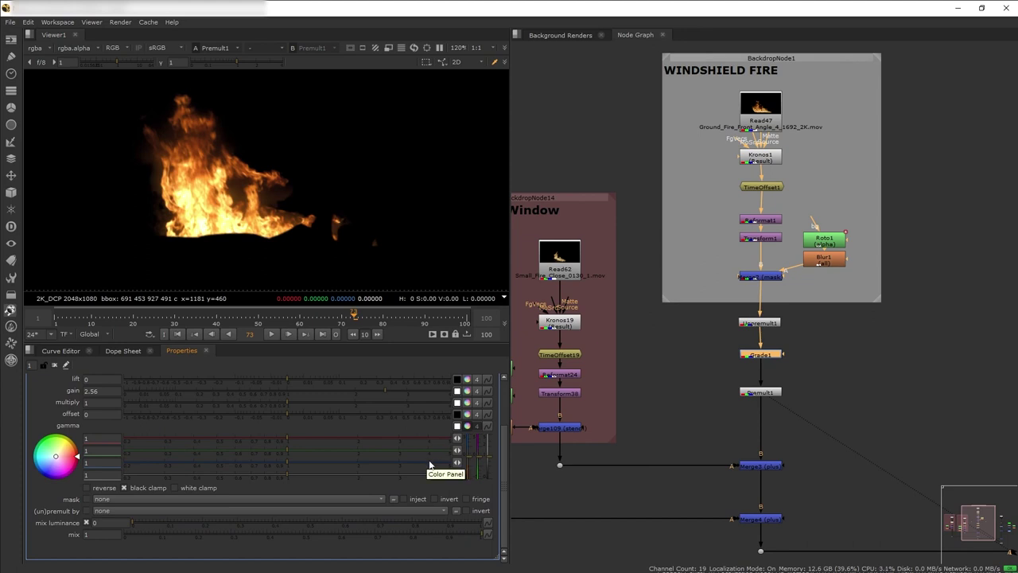
pyautogui.moveTo(293, 438)
pyautogui.mouseDown()
pyautogui.moveTo(345, 433)
pyautogui.moveTo(304, 442)
pyautogui.mouseUp()
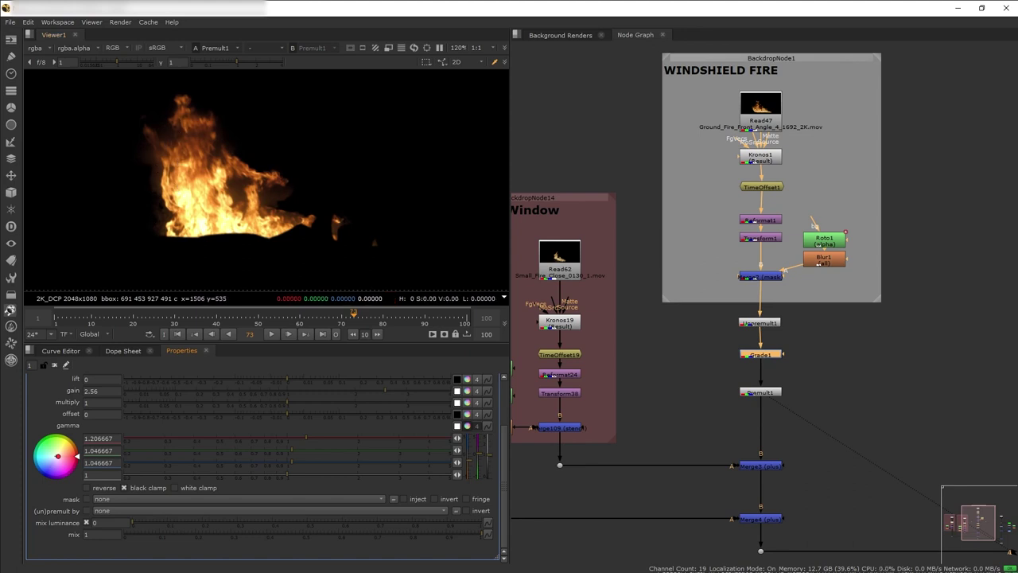
# View the side window fire footage, and insert an Unpremult and a Premult below the Fire Side Window backdrop.
pyautogui.moveTo(743, 373); pyautogui.dragTo(877, 347, button='middle')
pyautogui.scroll(-1, 878, 347)
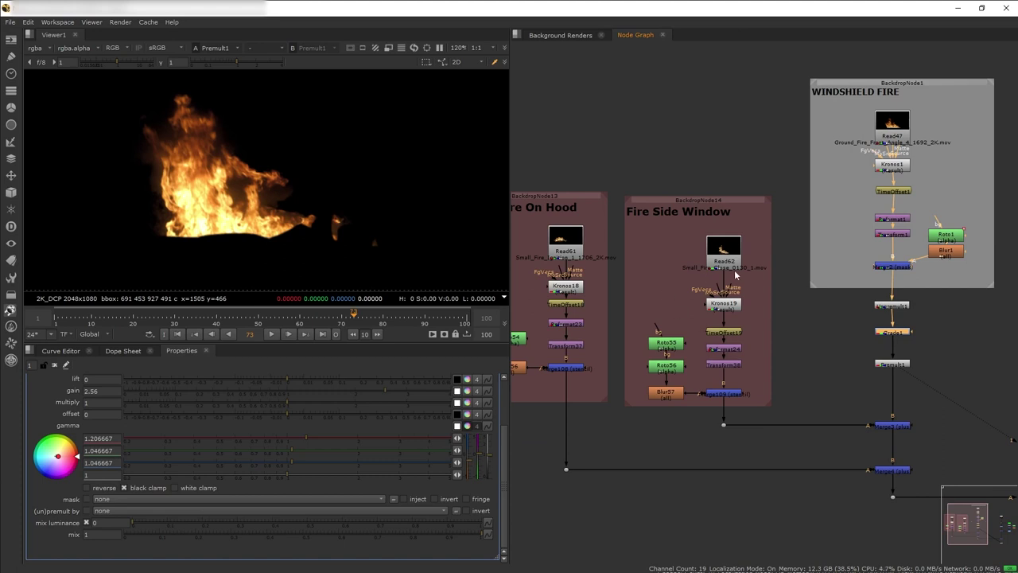
pyautogui.click(733, 266)
pyautogui.press('1')
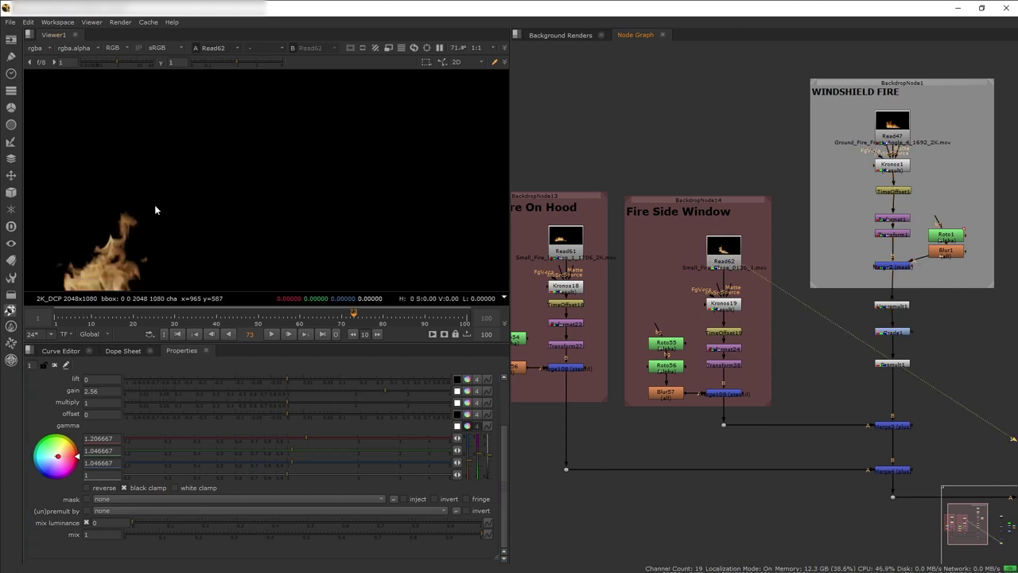
pyautogui.moveTo(162, 238); pyautogui.dragTo(259, 163, button='middle')
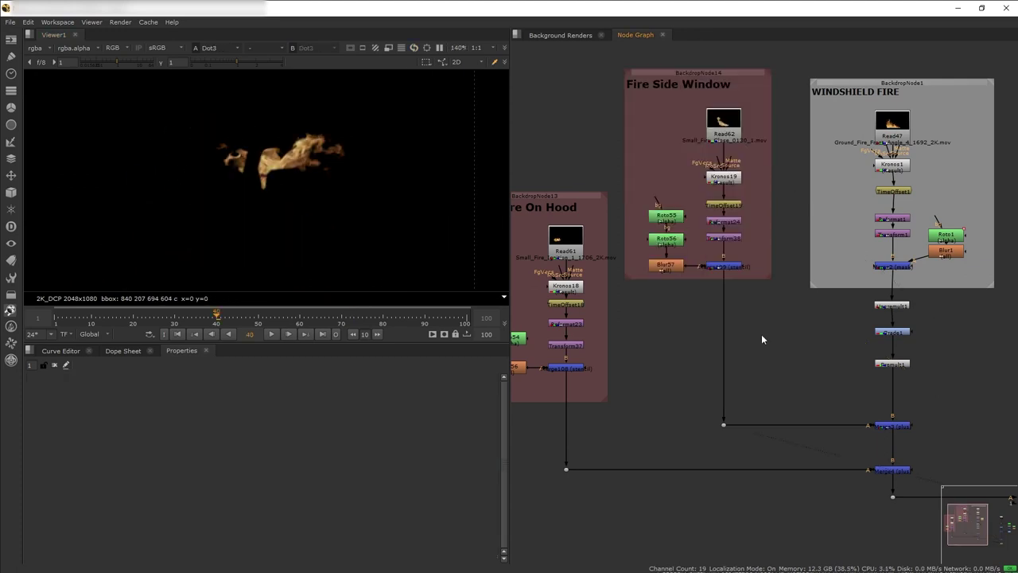
pyautogui.press('Tab')
pyautogui.write('unpre')
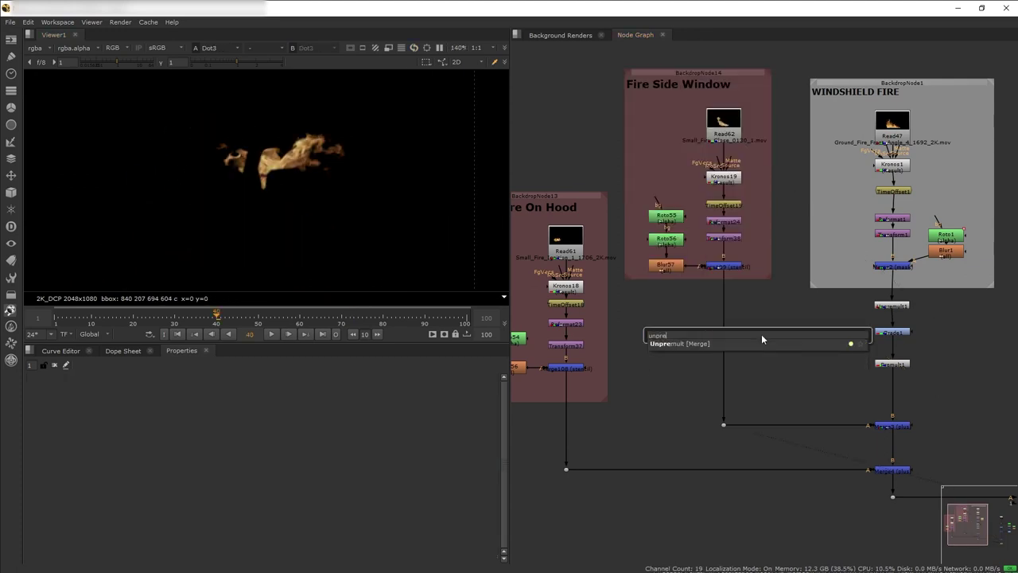
pyautogui.press('Return')
pyautogui.moveTo(761, 336); pyautogui.dragTo(734, 302)
pyautogui.press('Tab')
pyautogui.write('pre')
pyautogui.press('Return')
# Insert a Saturation node between the side window fire's Unpremult and Premult and raise its saturation to about 1.24.
pyautogui.press('Tab')
pyautogui.write('sat')
pyautogui.press('Return')
pyautogui.moveTo(746, 349); pyautogui.dragTo(725, 336)
pyautogui.moveTo(339, 420)
pyautogui.mouseDown()
pyautogui.moveTo(350, 422)
pyautogui.moveTo(321, 424)
pyautogui.mouseUp()
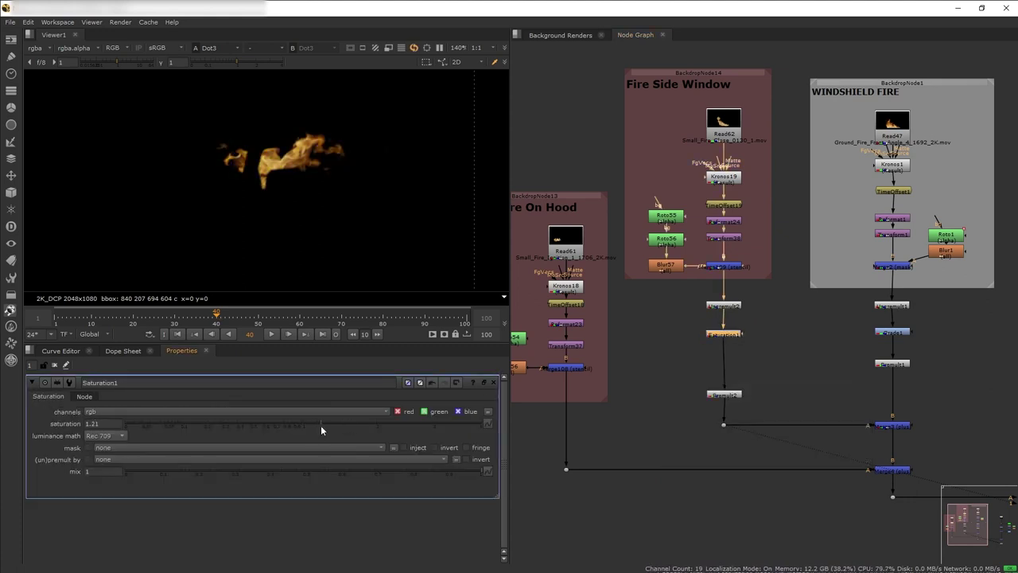
# Insert a Grade between Saturation1 and Premult2 with gain 2.84 and whitepoint 0.81.
pyautogui.click(773, 332)
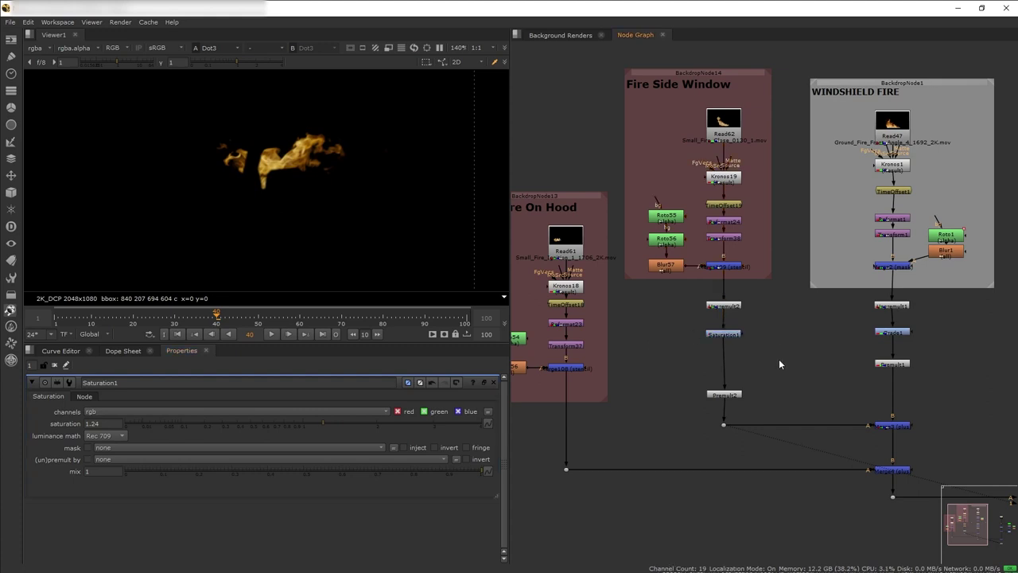
pyautogui.press('g')
pyautogui.moveTo(782, 360); pyautogui.dragTo(724, 360)
pyautogui.moveTo(292, 457); pyautogui.dragTo(409, 456)
pyautogui.click(282, 445)
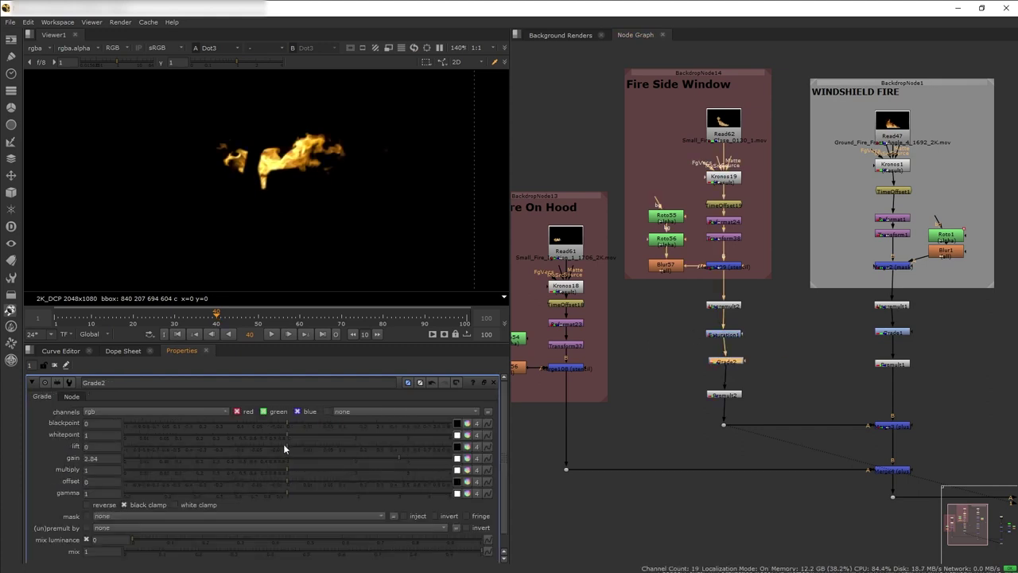
pyautogui.moveTo(198, 445); pyautogui.dragTo(282, 451)
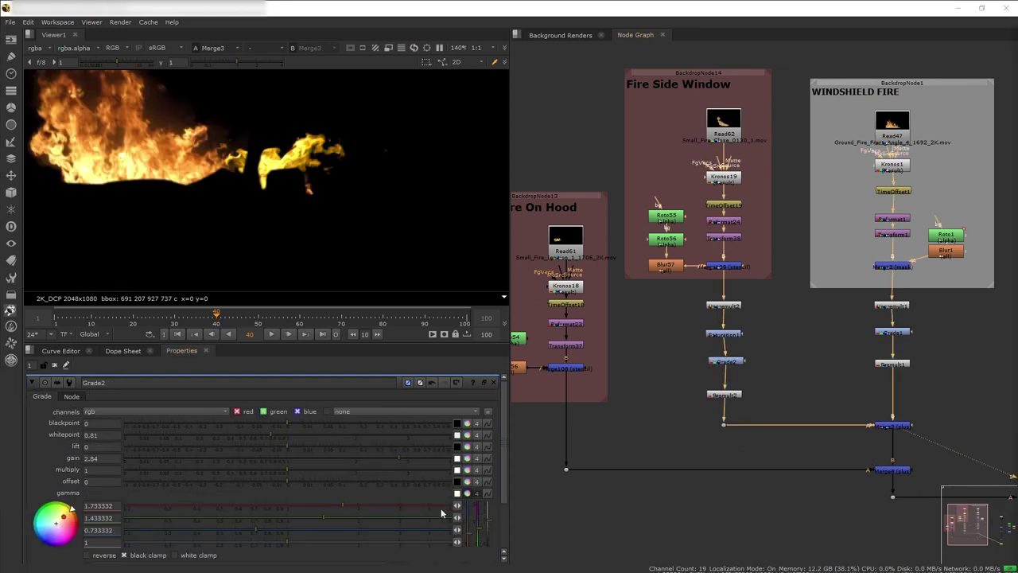
# Rebalance the blue and green gamma of Grade2 against the windshield fire at Merge3.
pyautogui.moveTo(256, 531); pyautogui.dragTo(299, 532)
pyautogui.moveTo(320, 519); pyautogui.dragTo(255, 521)
pyautogui.scroll(-2, 290, 507)
pyautogui.scroll(2, 289, 507)
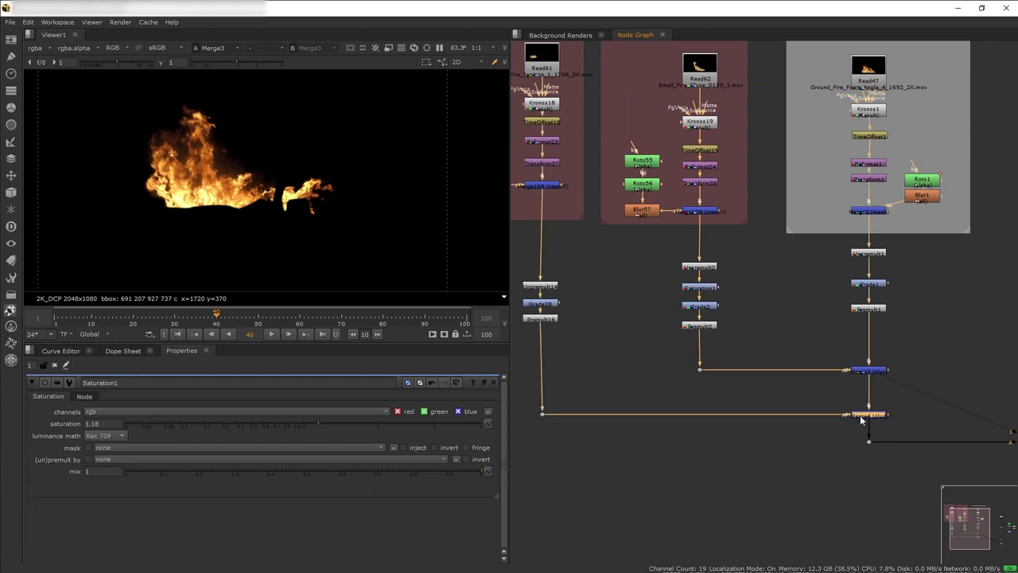
# Move the corner Dot, Merge1 and the Viewer lower to make room below Merge4.
pyautogui.scroll(-1, 310, 231)
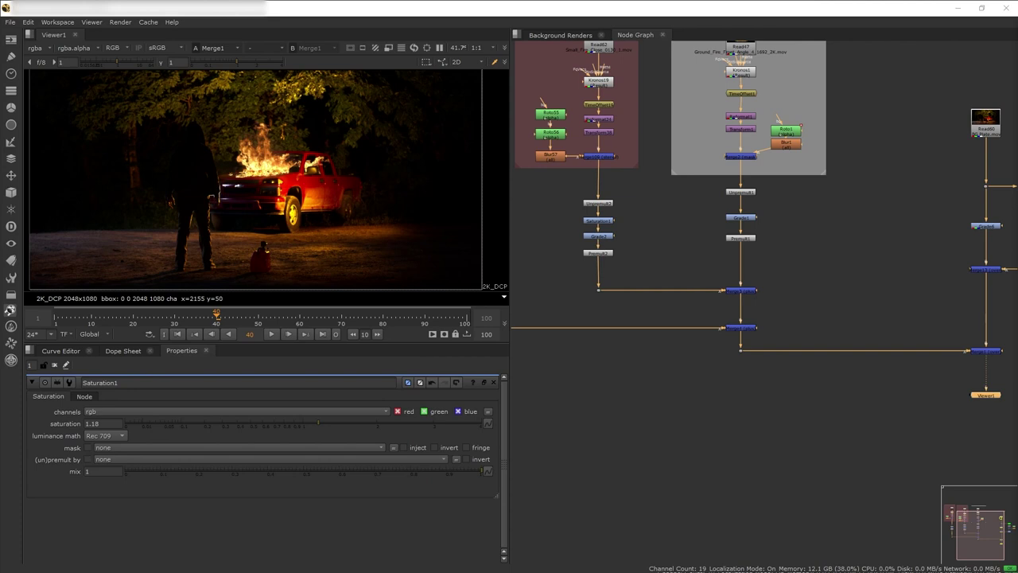
pyautogui.scroll(-1, 755, 373)
pyautogui.moveTo(785, 409); pyautogui.dragTo(784, 314, button='middle')
pyautogui.moveTo(645, 407); pyautogui.dragTo(952, 372)
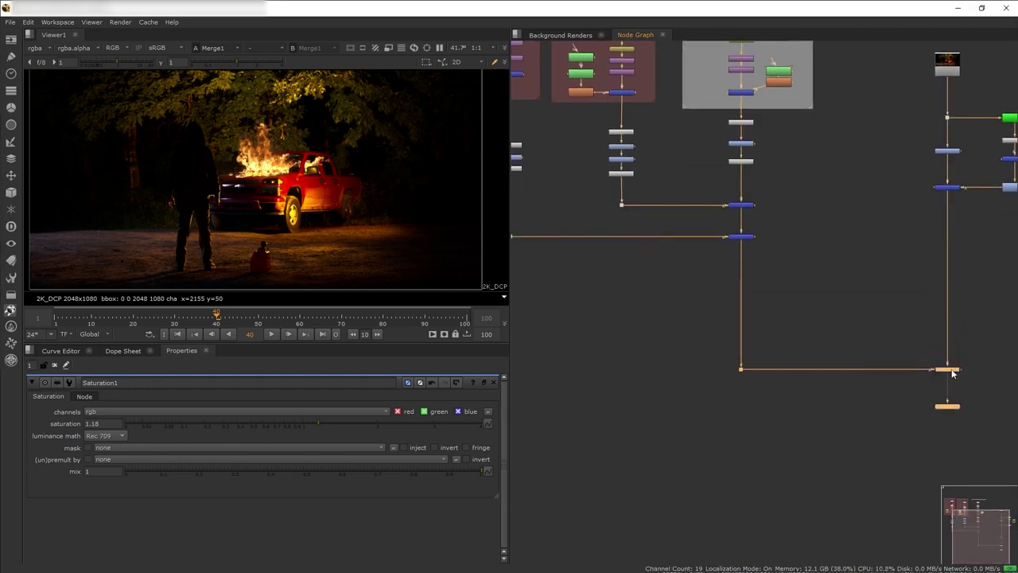
pyautogui.click(807, 315)
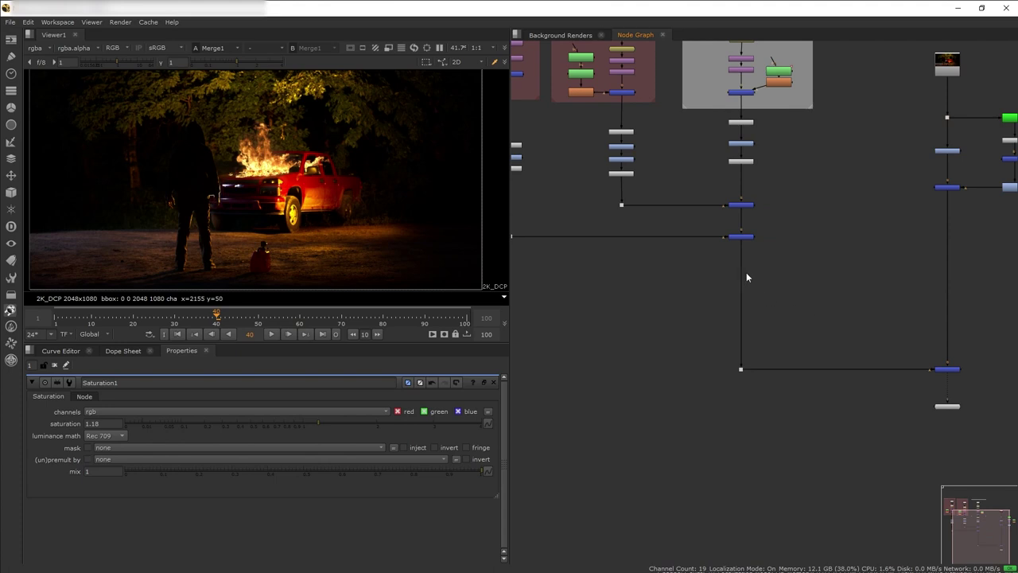
# Add a Dot below Merge4, connect a Glow node to it and view the Glow's result.
pyautogui.scroll(-2, 746, 273)
pyautogui.moveTo(746, 273); pyautogui.dragTo(794, 322, button='middle')
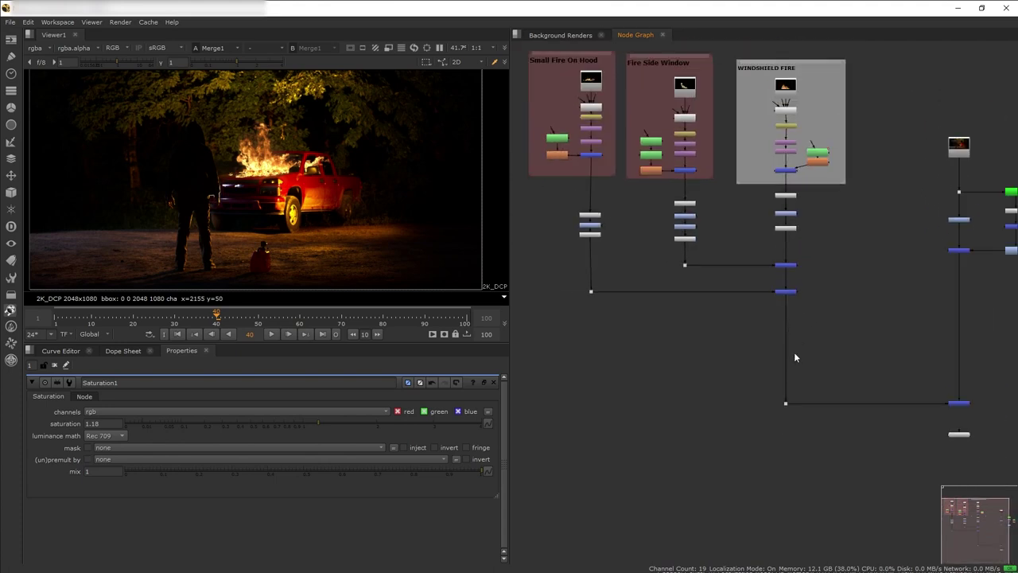
pyautogui.keyDown('ctrl'); pyautogui.moveTo(786, 348); pyautogui.dragTo(786, 334); pyautogui.keyUp('ctrl')
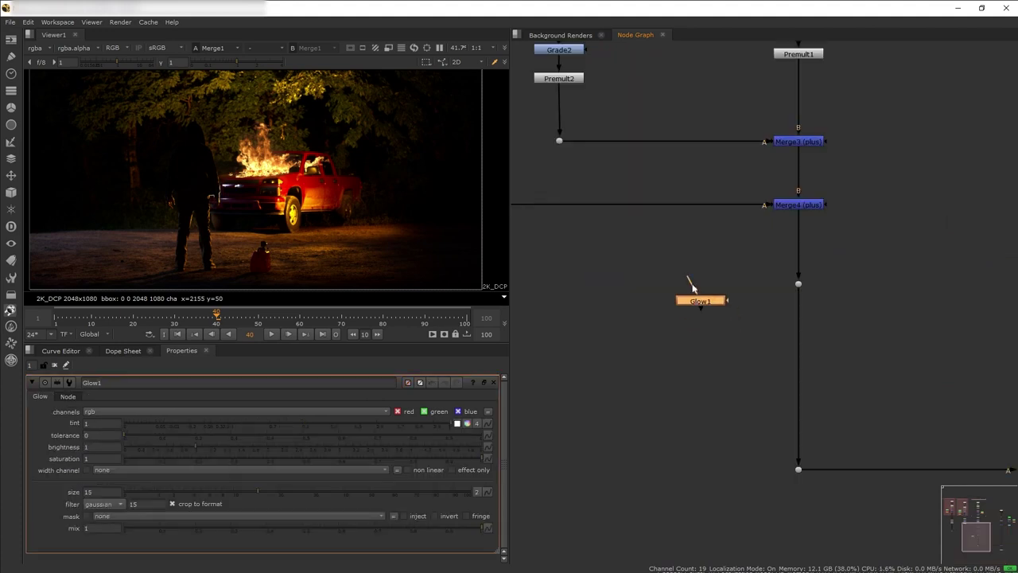
pyautogui.moveTo(693, 278); pyautogui.dragTo(800, 286)
pyautogui.moveTo(702, 296); pyautogui.dragTo(692, 284)
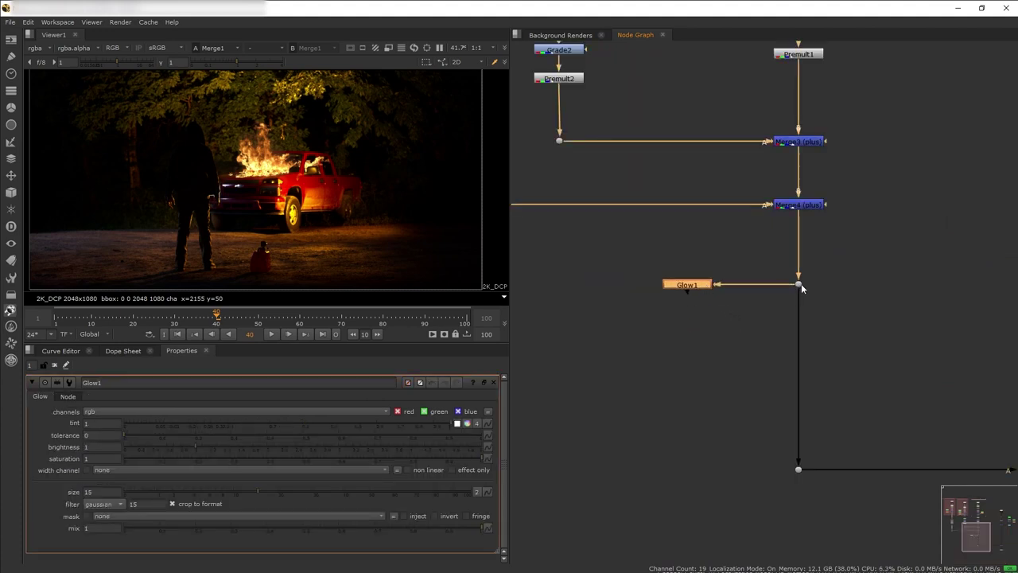
pyautogui.press('1')
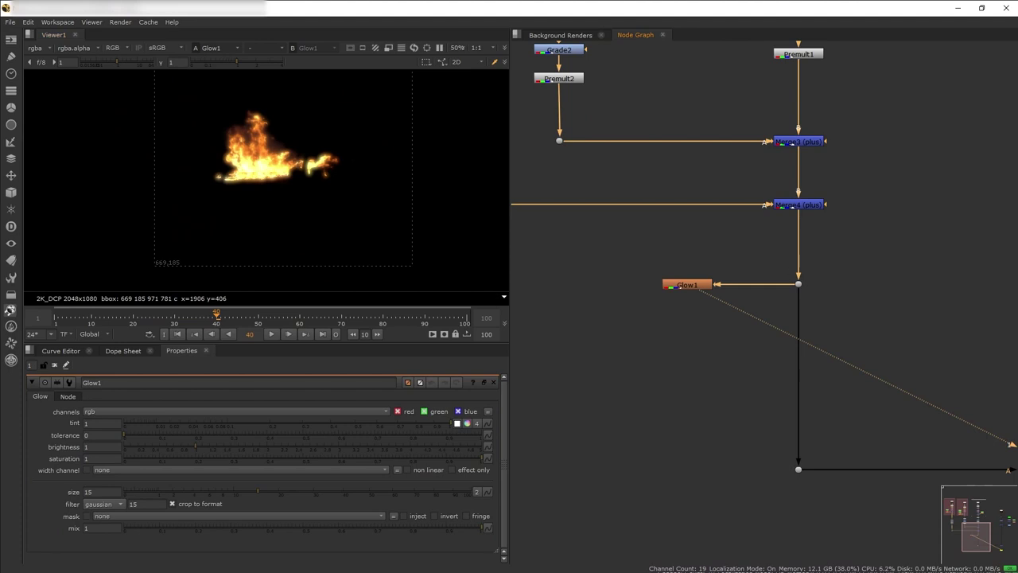
# Turn on effect only for Glow1 and set its tolerance to 0.02.
pyautogui.click(689, 284)
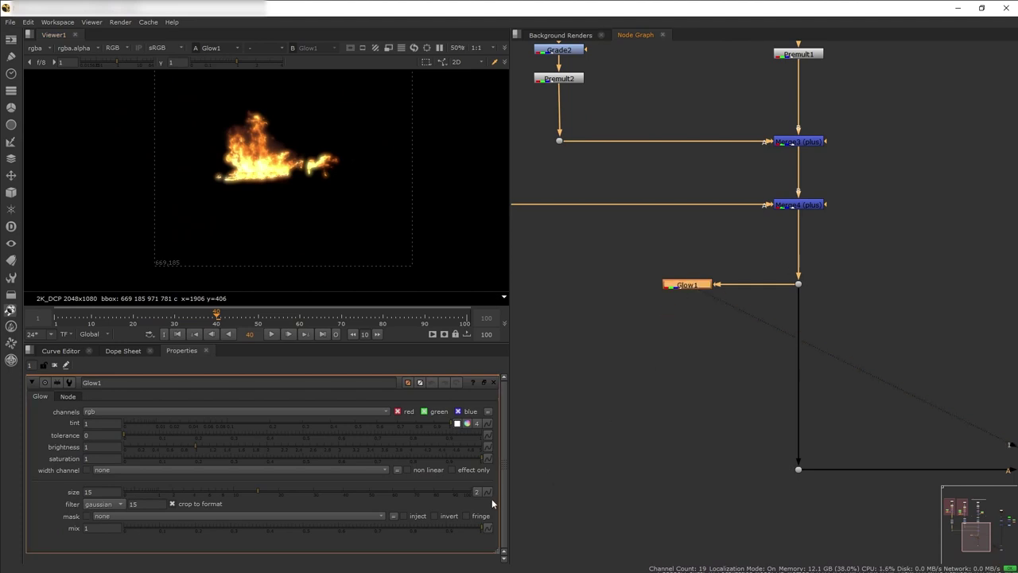
pyautogui.click(452, 470)
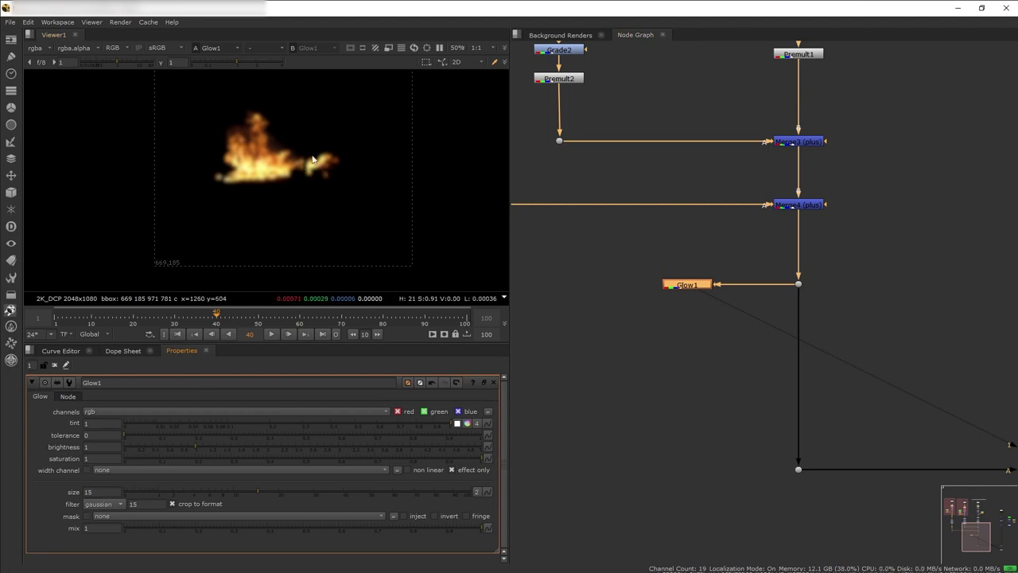
pyautogui.click(105, 436)
pyautogui.write('.0')
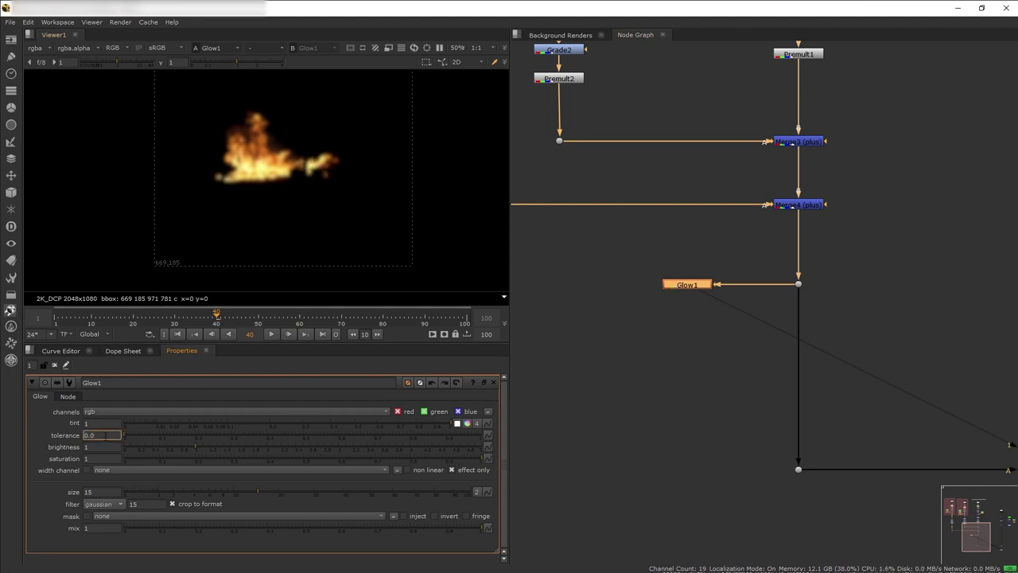
pyautogui.write('2')
pyautogui.press('Return')
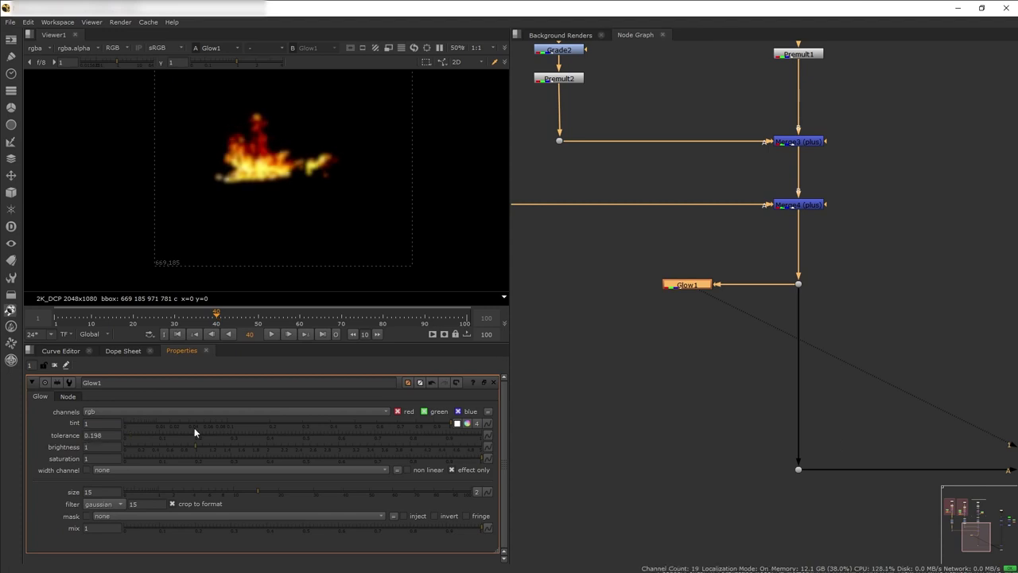
# Set Glow1's brightness to 0.5, saturation to 0.5 and size to 17.
pyautogui.click(104, 446)
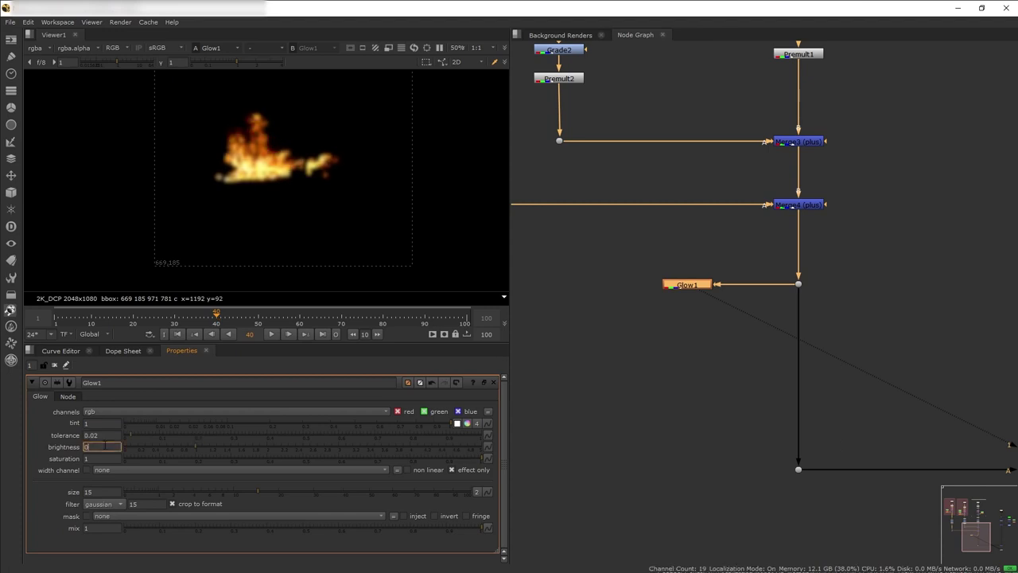
pyautogui.write('0.5')
pyautogui.click(104, 458)
pyautogui.write('0')
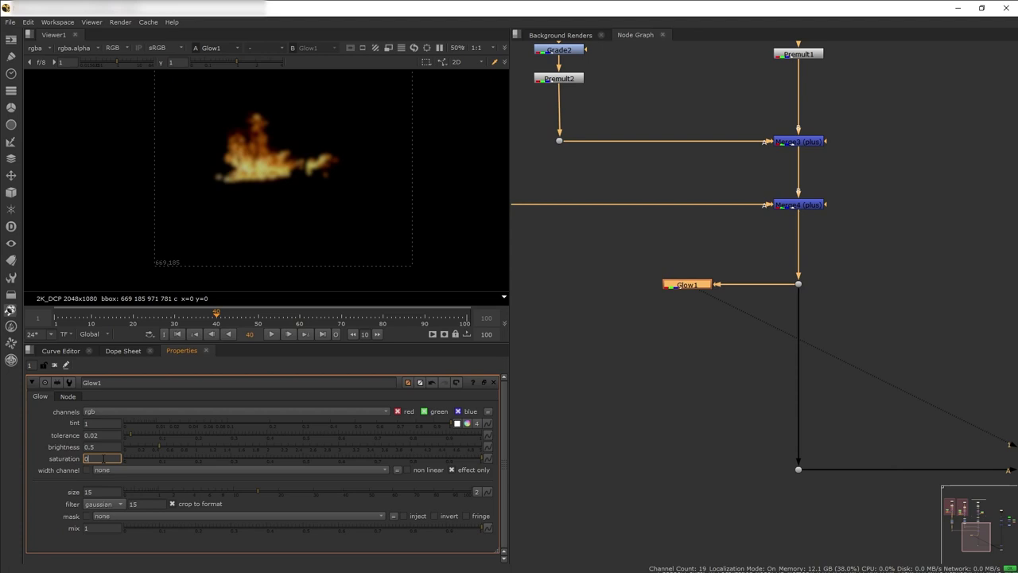
pyautogui.write('.5')
pyautogui.click(104, 447)
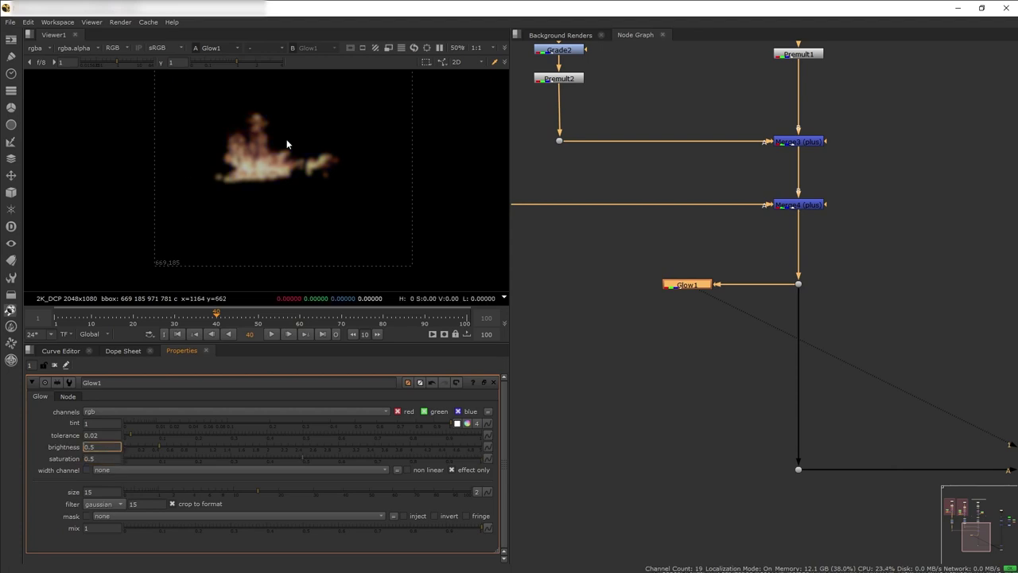
pyautogui.click(104, 491)
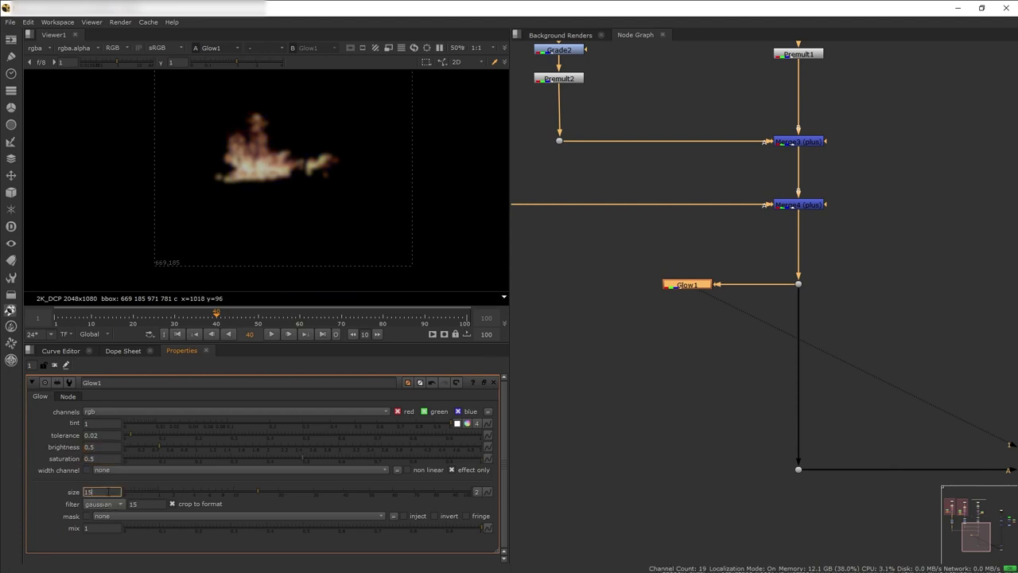
pyautogui.press('Return')
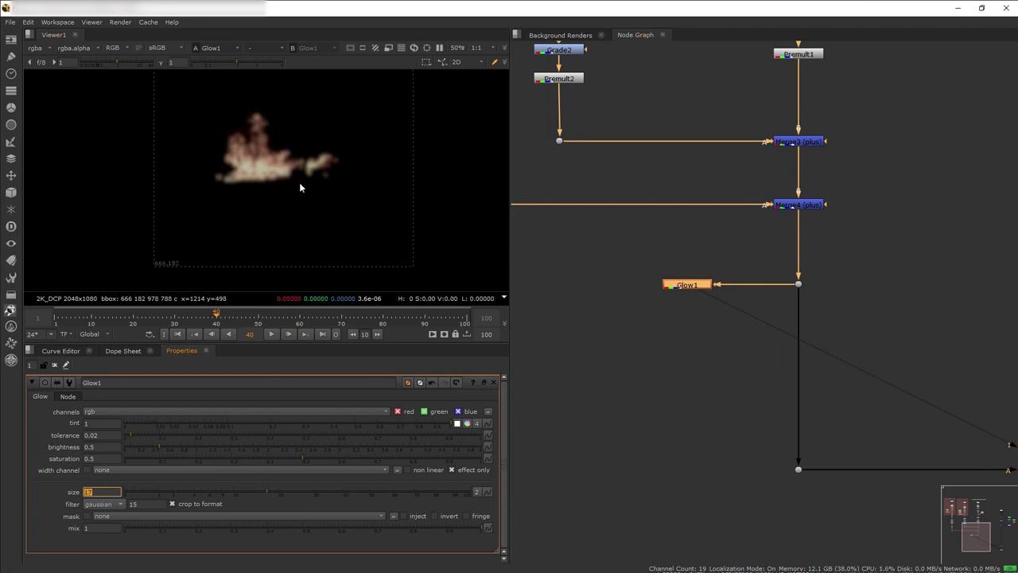
# Merge Glow1 onto the combined fire below the new Dot using the screen operation with a mix of 0.434.
pyautogui.press('m')
pyautogui.moveTo(748, 365); pyautogui.dragTo(692, 292)
pyautogui.press('1')
pyautogui.click(98, 412)
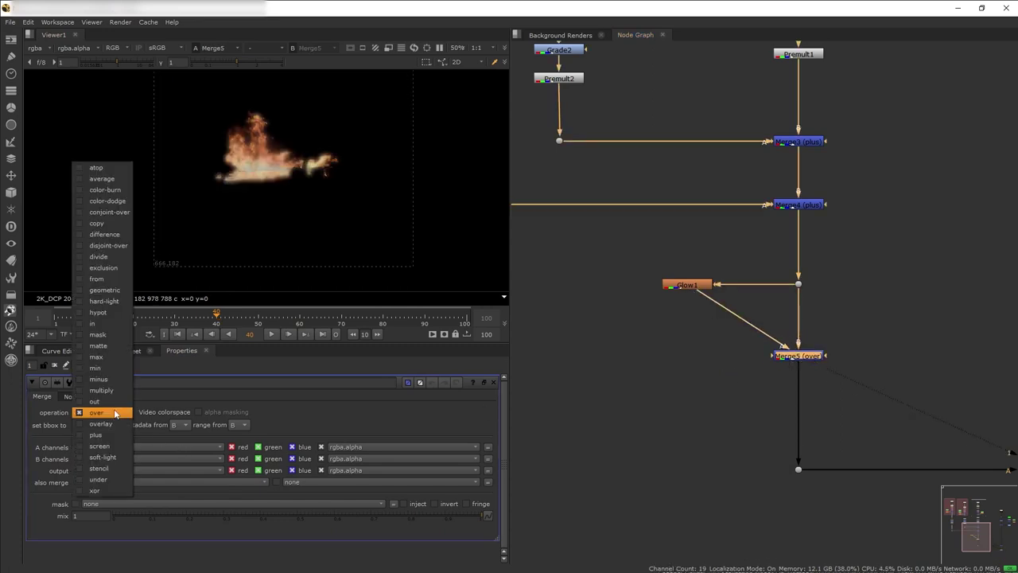
pyautogui.click(95, 447)
pyautogui.scroll(2, 293, 146)
pyautogui.scroll(1, 293, 147)
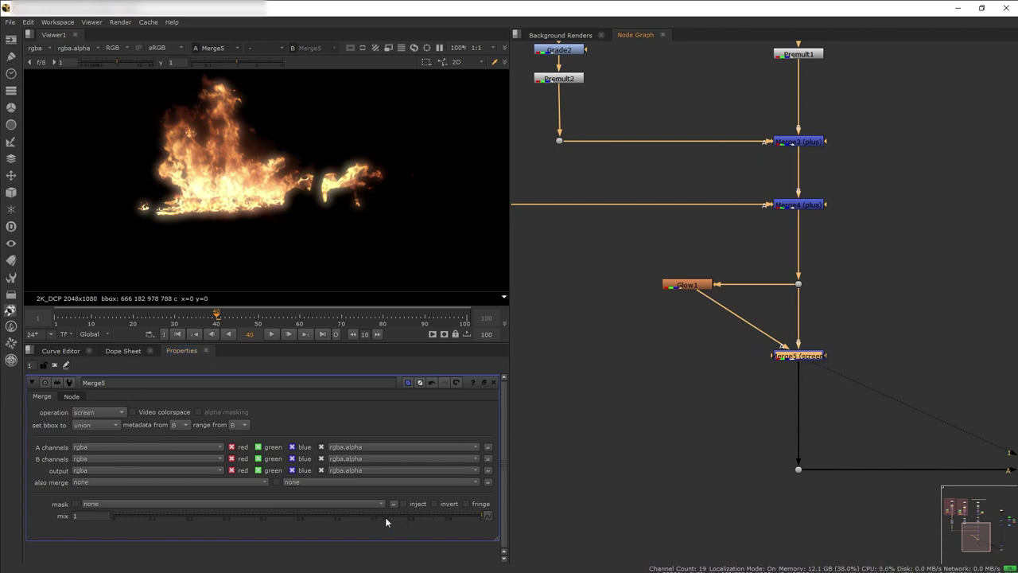
pyautogui.moveTo(481, 514); pyautogui.dragTo(273, 504)
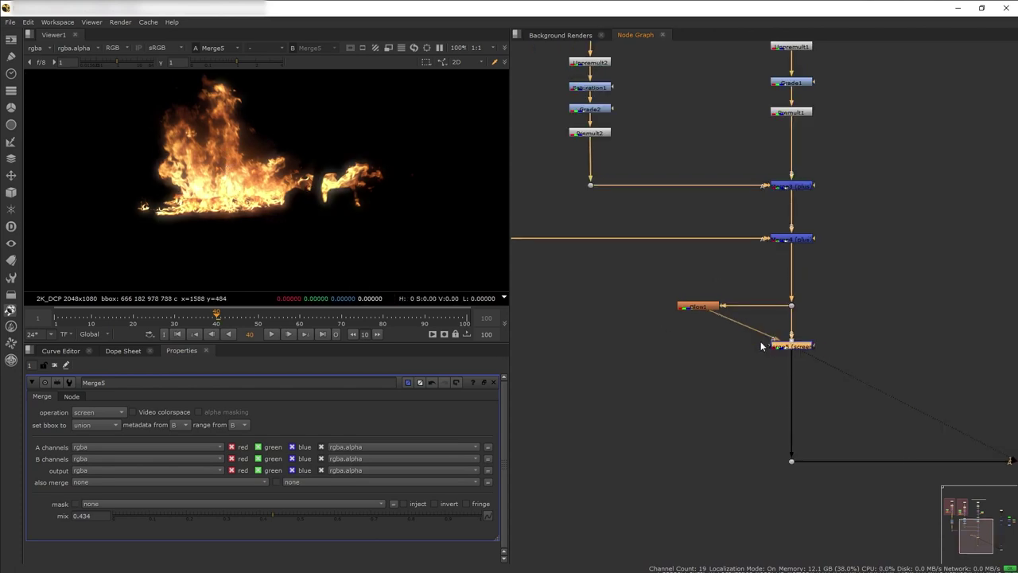
# Insert a corner Dot between Glow1 and Merge5 and add another Dot on the pipe just below Merge5.
pyautogui.keyDown('ctrl'); pyautogui.moveTo(744, 326); pyautogui.dragTo(699, 345); pyautogui.keyUp('ctrl')
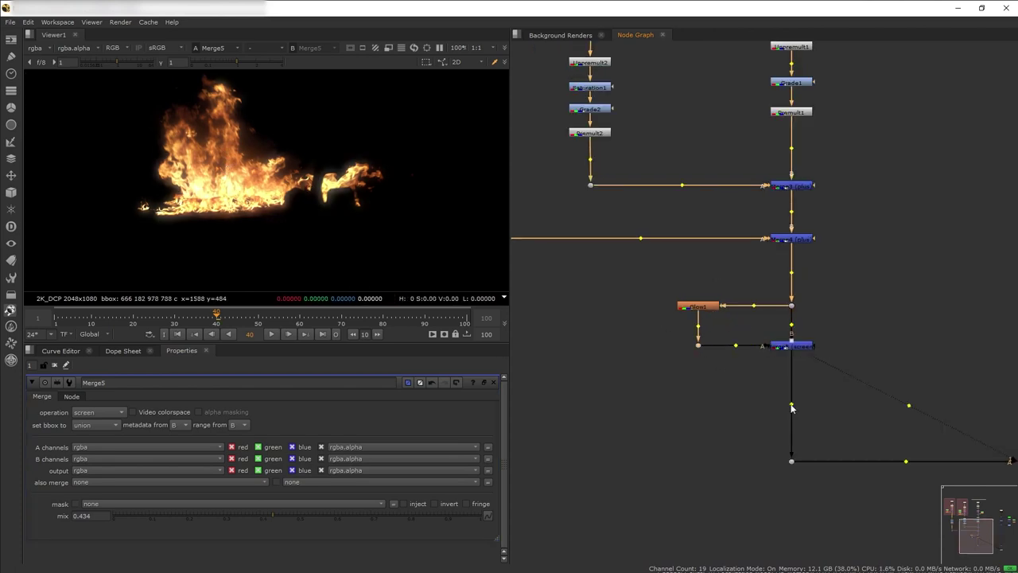
pyautogui.keyDown('ctrl'); pyautogui.moveTo(792, 404); pyautogui.dragTo(792, 374); pyautogui.keyUp('ctrl')
pyautogui.click(751, 385)
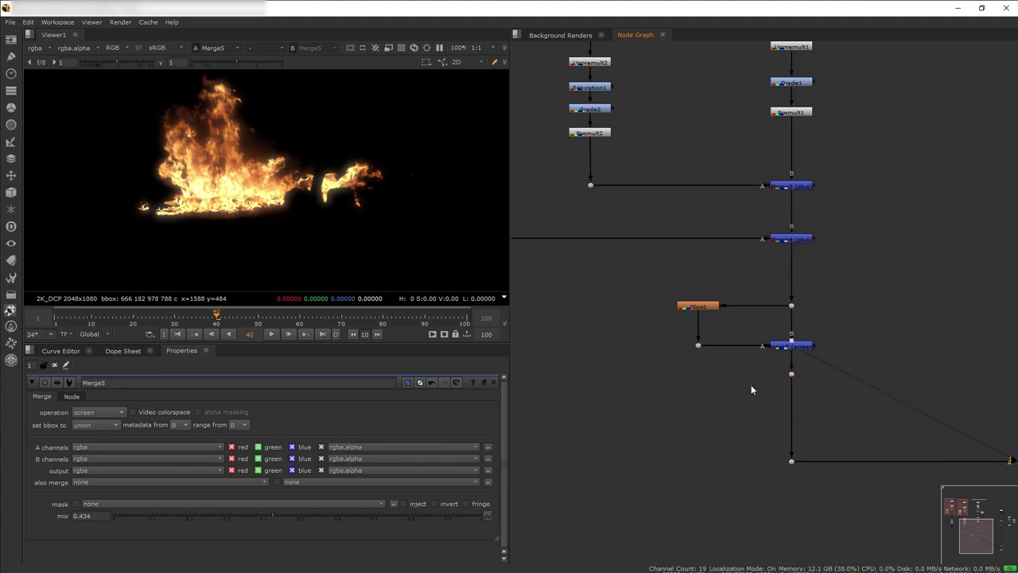
# Connect a second Glow node to the Dot below Merge5, view its result and turn on effect only.
pyautogui.press('Tab')
pyautogui.press('Return')
pyautogui.moveTo(732, 386)
pyautogui.mouseDown()
pyautogui.moveTo(693, 378)
pyautogui.moveTo(789, 376)
pyautogui.moveTo(719, 379)
pyautogui.mouseUp()
pyautogui.press('1')
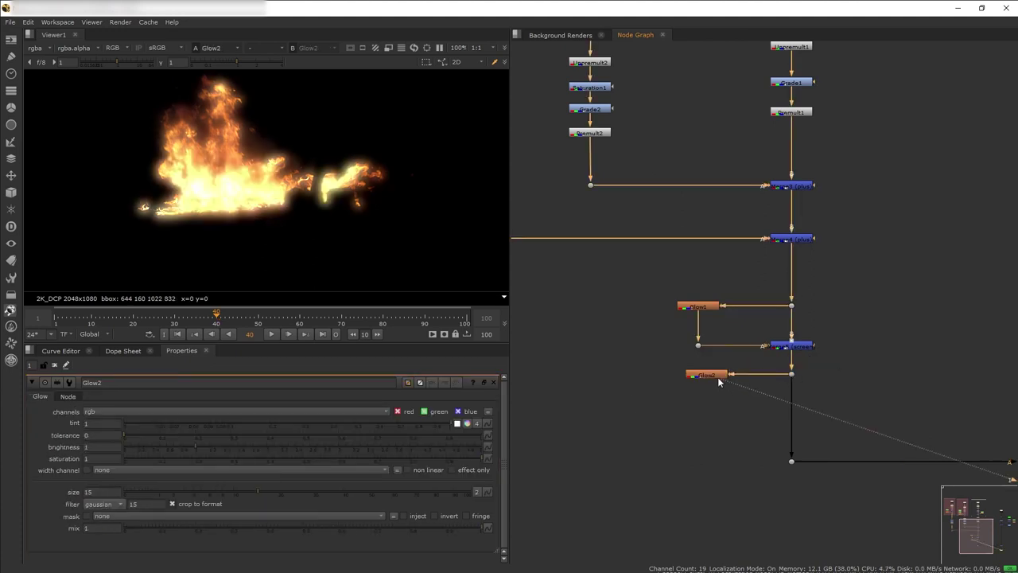
pyautogui.click(469, 471)
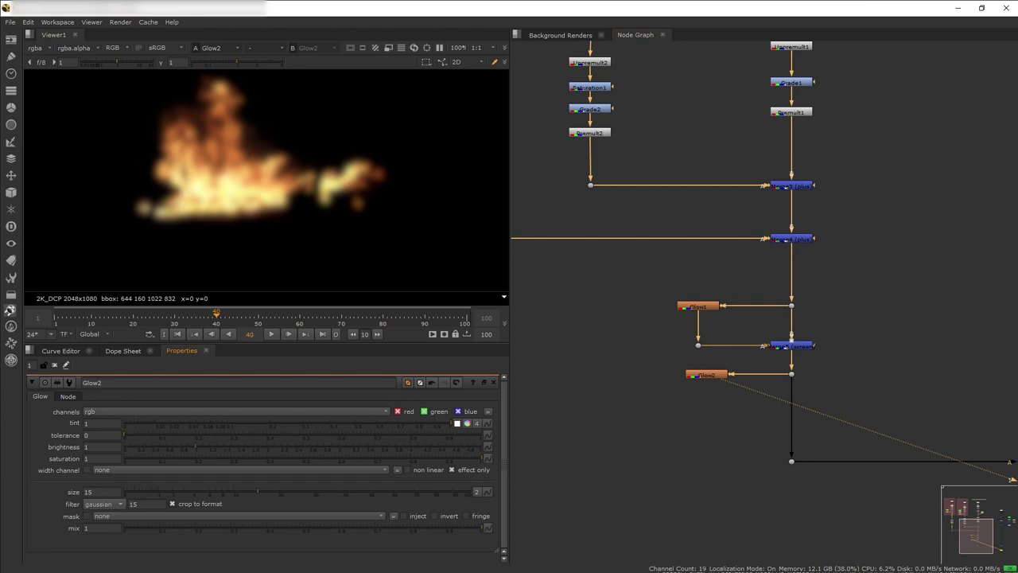
# Set Glow2's tolerance to 0.472, brightness and saturation to 0.75, and size to 5.
pyautogui.moveTo(130, 435); pyautogui.dragTo(292, 435)
pyautogui.press('Tab')
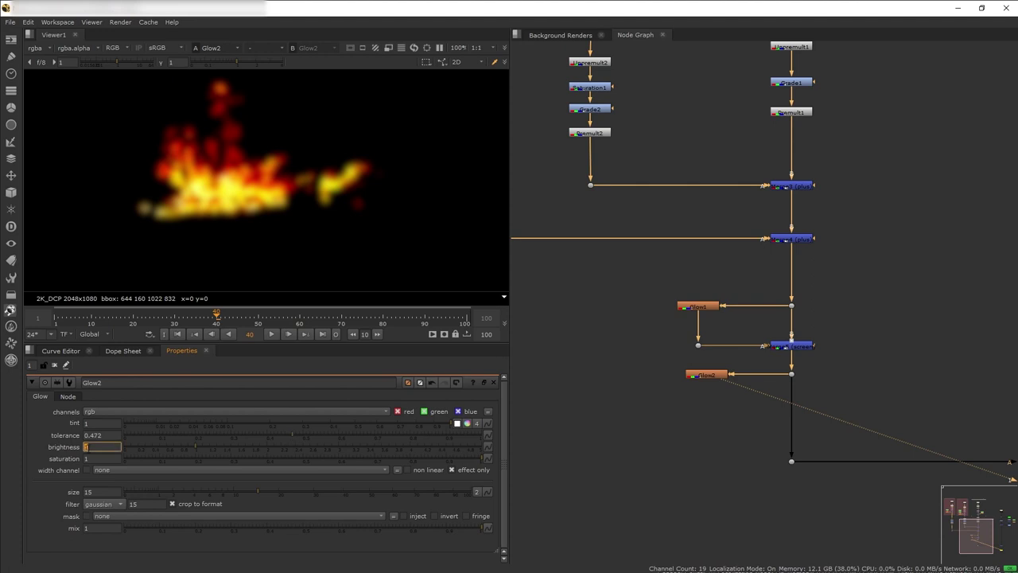
pyautogui.press('Return')
pyautogui.click(100, 459)
pyautogui.write('0.75')
pyautogui.press('Return')
pyautogui.click(102, 492)
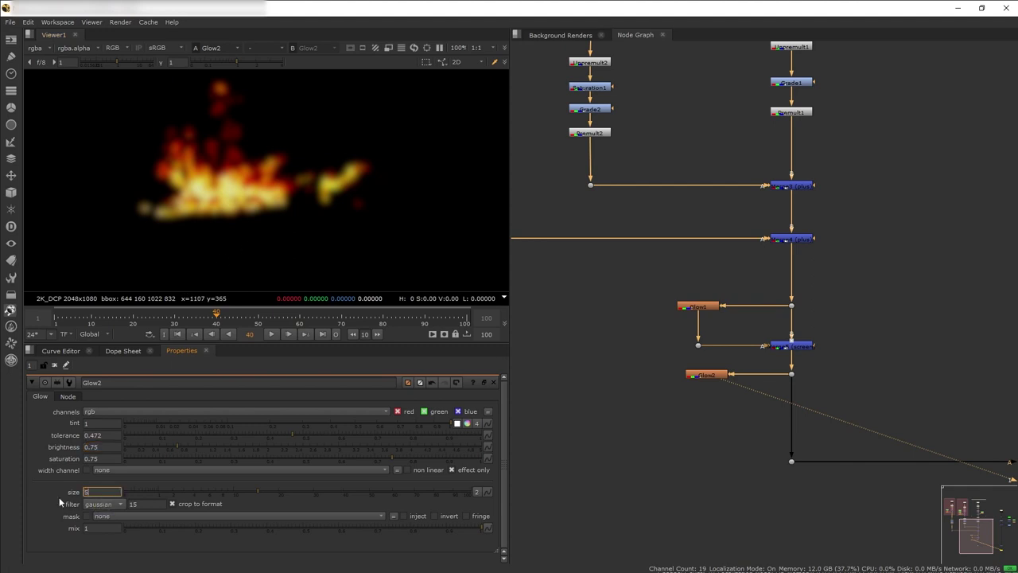
pyautogui.write('5')
pyautogui.press('Return')
# Merge Glow2 onto the combined fire below its Dot using the screen operation.
pyautogui.press('m')
pyautogui.moveTo(738, 414); pyautogui.dragTo(800, 420)
pyautogui.click(98, 412)
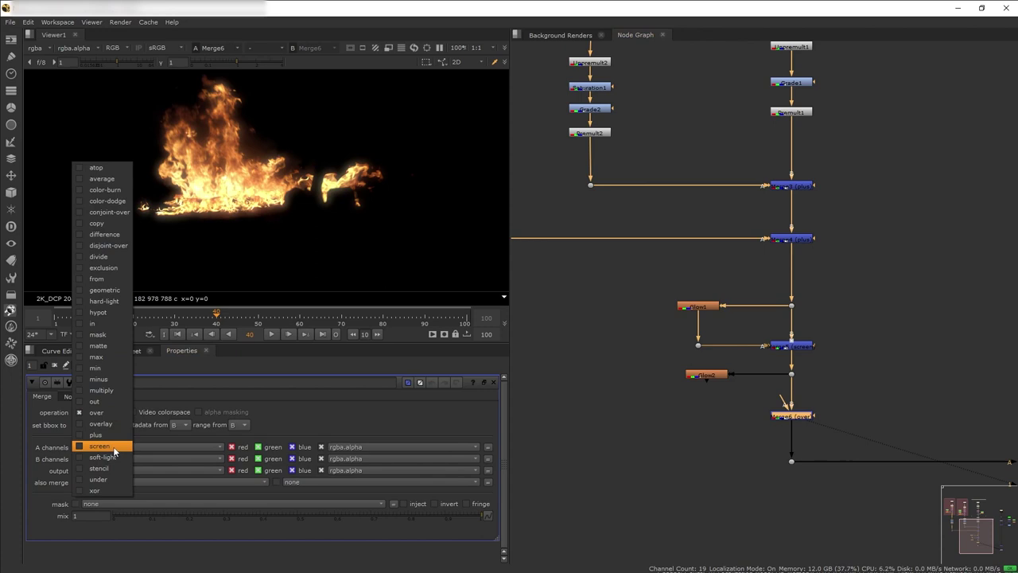
pyautogui.click(113, 450)
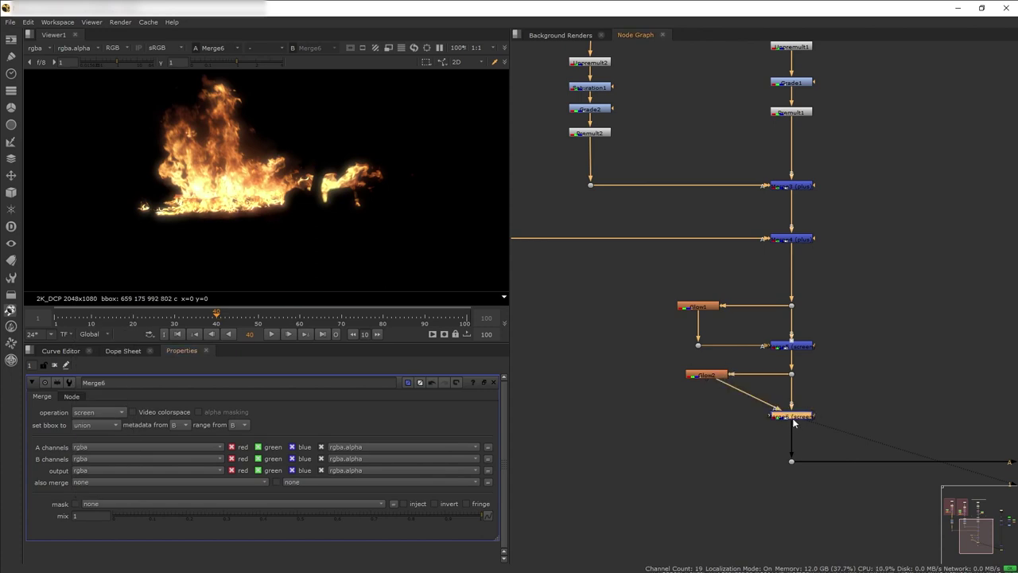
# Connect a third Glow node to the Dot below Merge6 and view its result.
pyautogui.scroll(5, 245, 220)
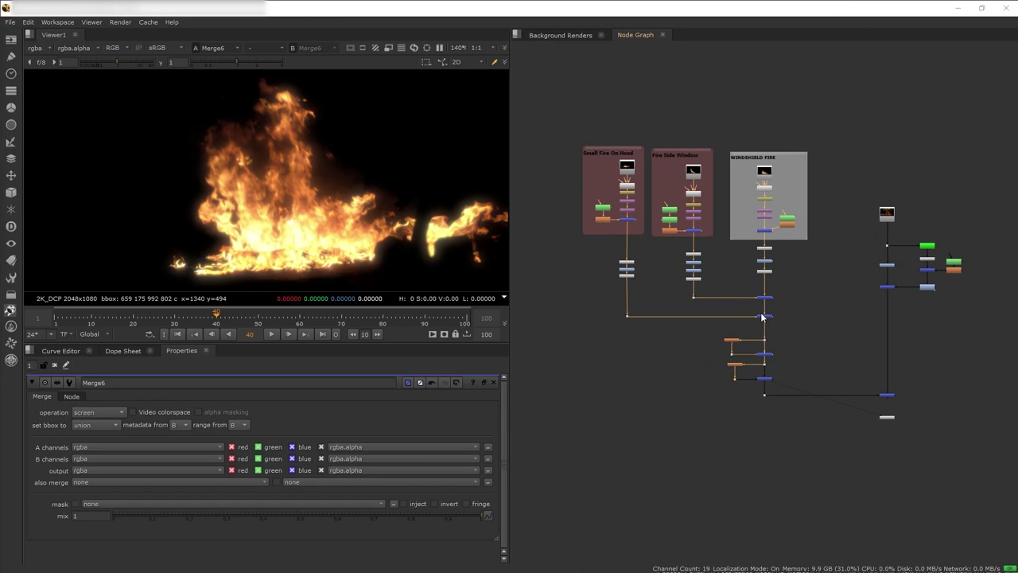
pyautogui.scroll(3, 762, 316)
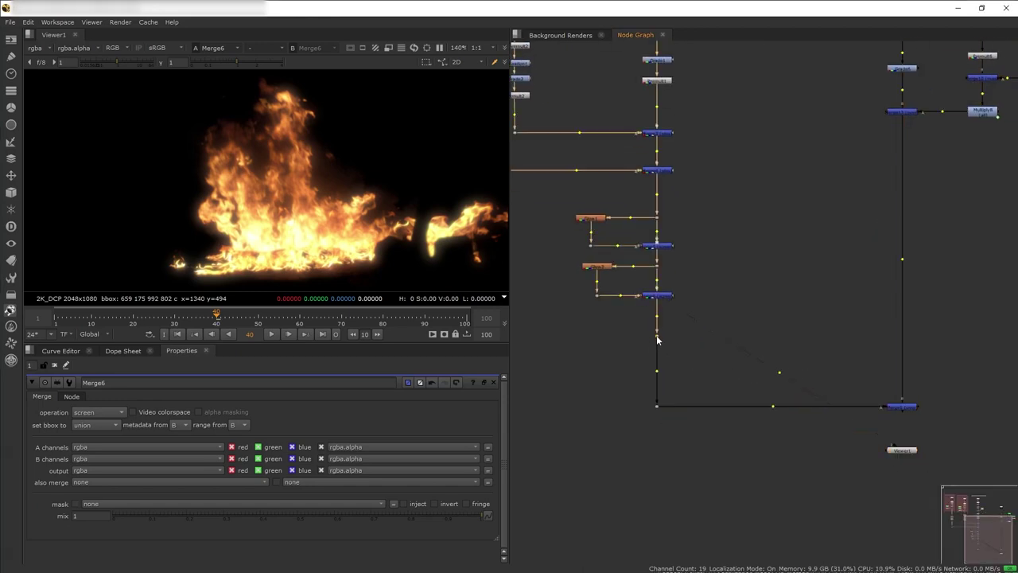
pyautogui.press('Tab')
pyautogui.write('glow')
pyautogui.press('Return')
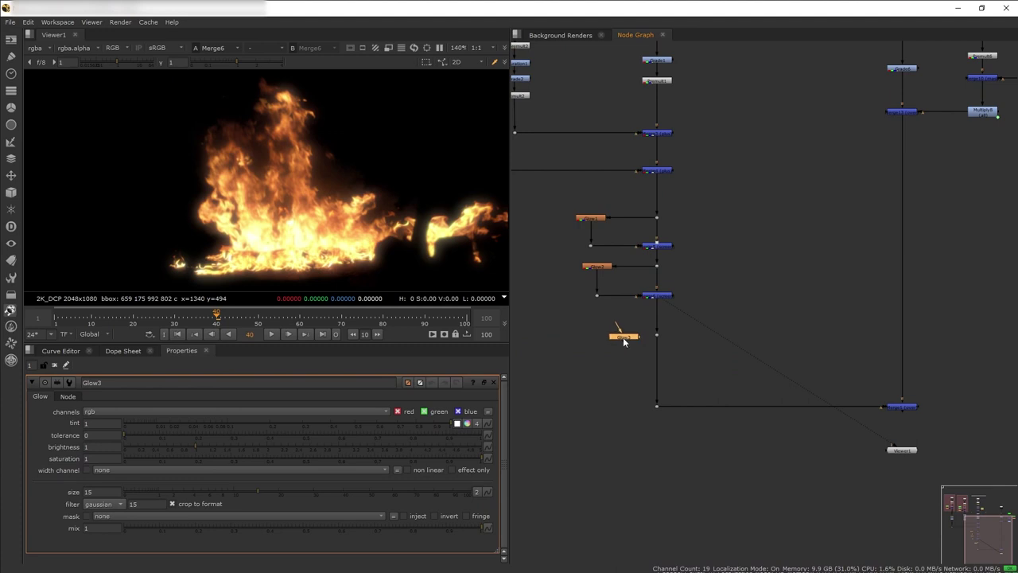
pyautogui.moveTo(656, 337); pyautogui.dragTo(657, 336)
pyautogui.moveTo(630, 336); pyautogui.dragTo(625, 334)
pyautogui.press('1')
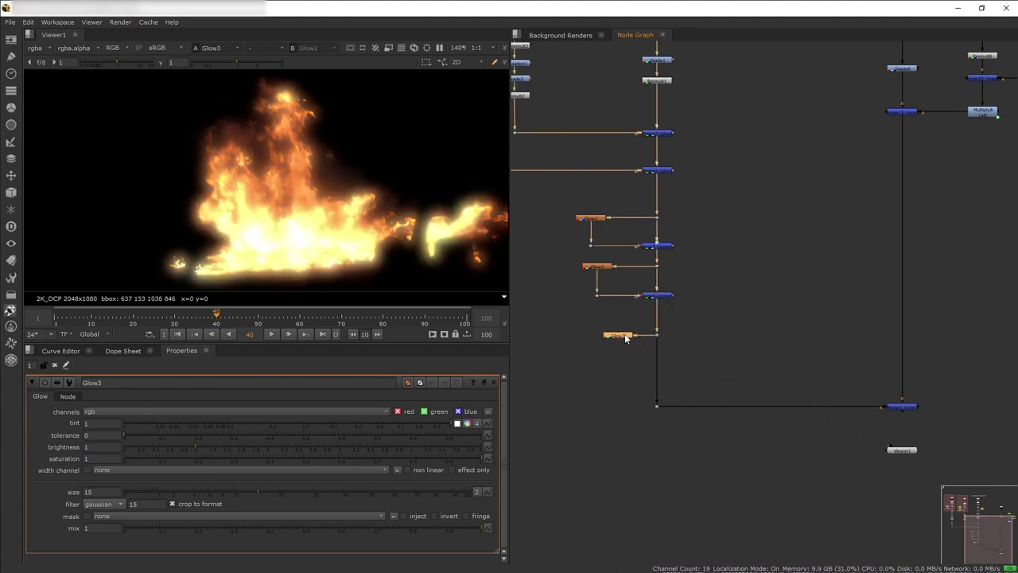
# Move Glow3 toward the background branch, turn on effect only and set tolerance to 0.184, brightness to 1.52 and saturation to 0.922.
pyautogui.moveTo(611, 333); pyautogui.dragTo(826, 335)
pyautogui.click(453, 469)
pyautogui.moveTo(125, 435); pyautogui.dragTo(232, 447)
pyautogui.scroll(-2, 277, 211)
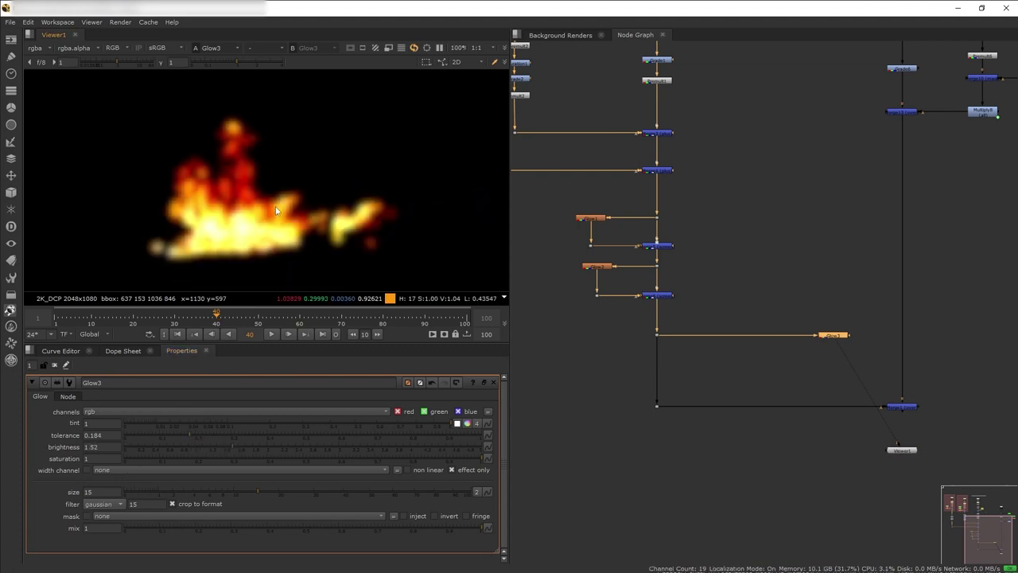
pyautogui.moveTo(478, 457); pyautogui.dragTo(454, 459)
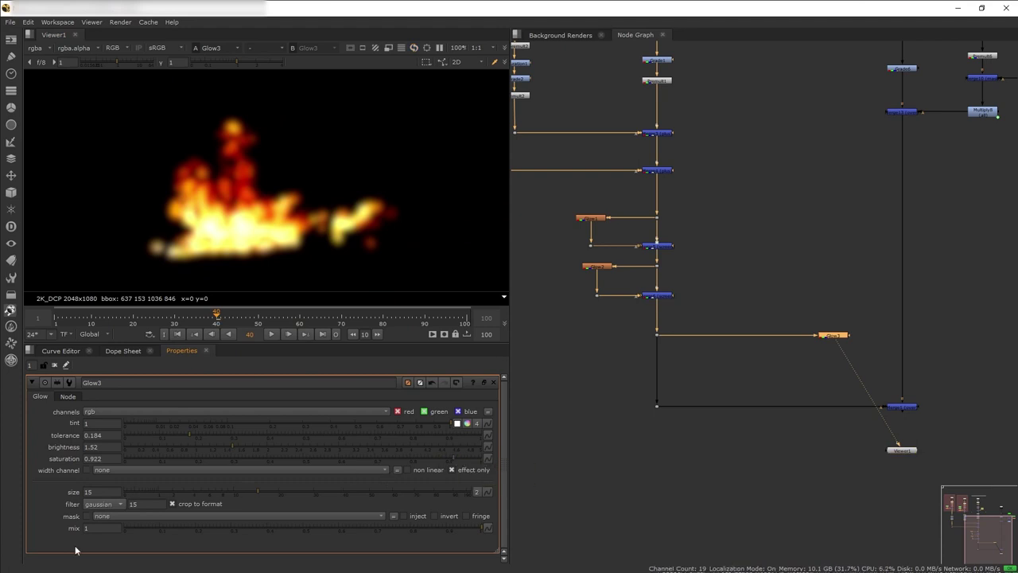
# Set Glow3's size to 500 and compare its result with the composite at Merge1.
pyautogui.click(98, 492)
pyautogui.write('500')
pyautogui.press('Return')
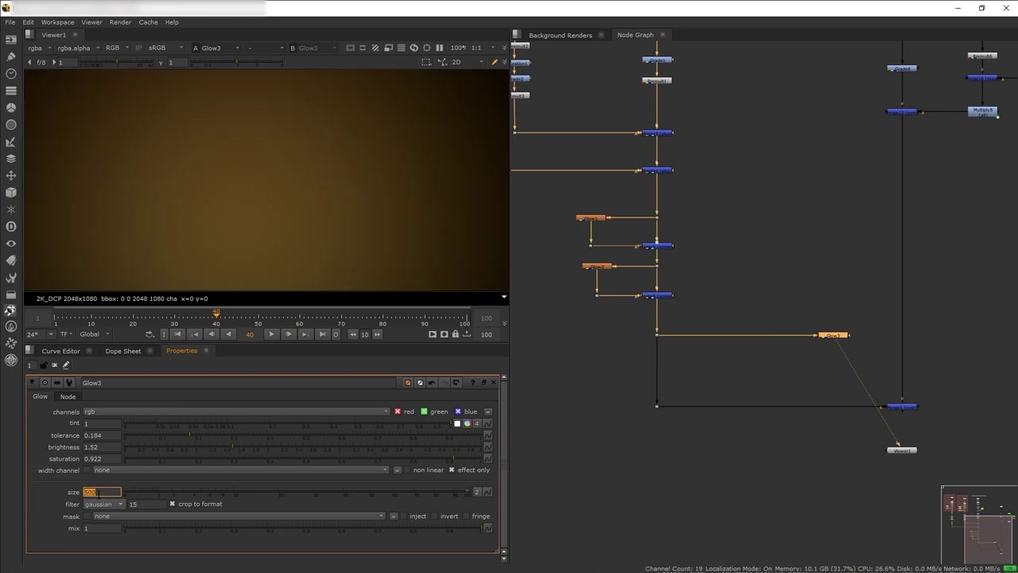
pyautogui.press('f')
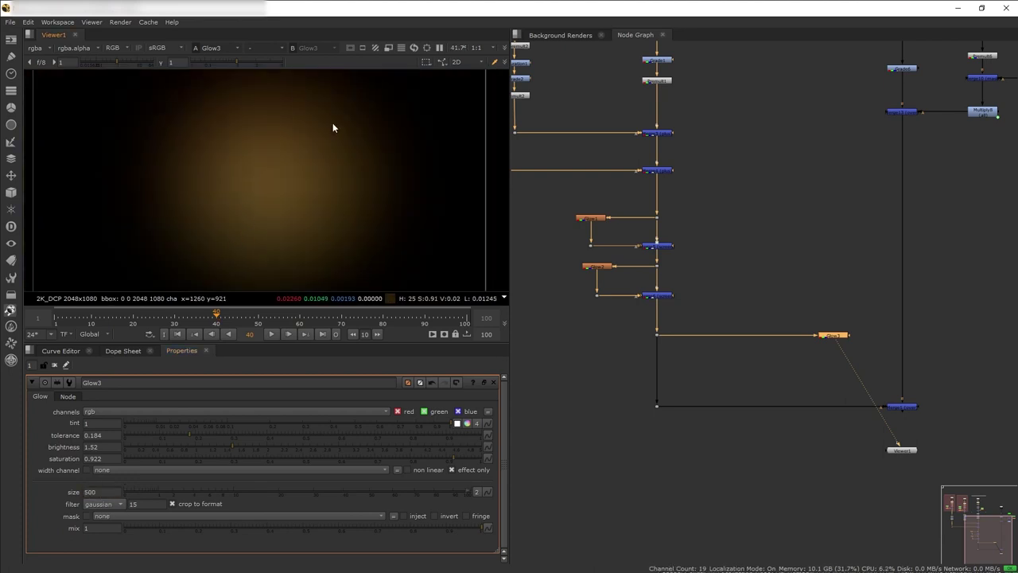
pyautogui.moveTo(912, 411); pyautogui.dragTo(833, 426, button='middle')
pyautogui.click(833, 424)
pyautogui.press('1')
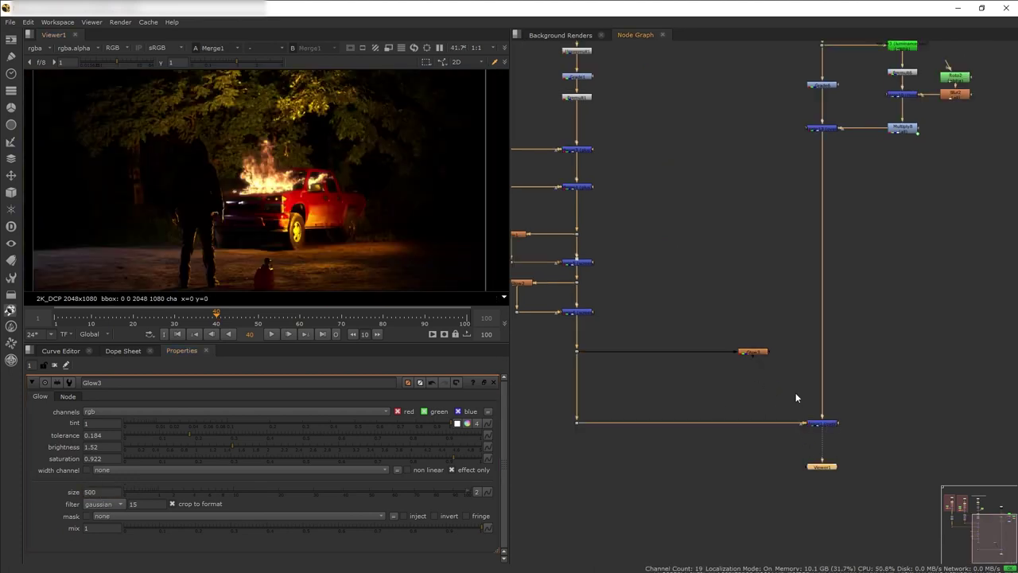
pyautogui.click(750, 352)
pyautogui.press('1')
# Merge Glow3 onto the background branch above Merge1 using the plus operation and view the composite up close.
pyautogui.click(810, 367)
pyautogui.press('m')
pyautogui.moveTo(810, 371); pyautogui.dragTo(754, 352)
pyautogui.press('1')
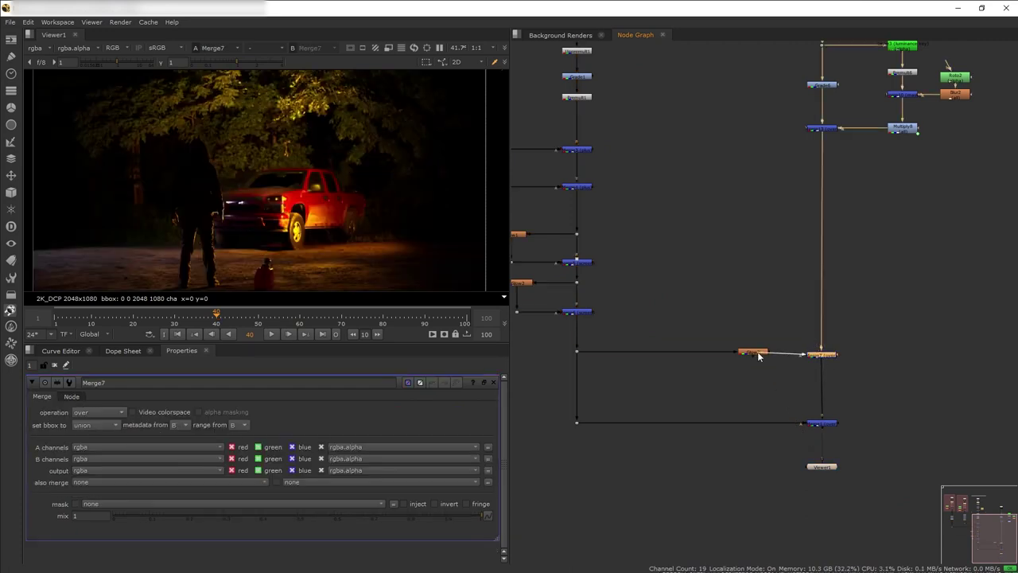
pyautogui.click(97, 413)
pyautogui.click(114, 438)
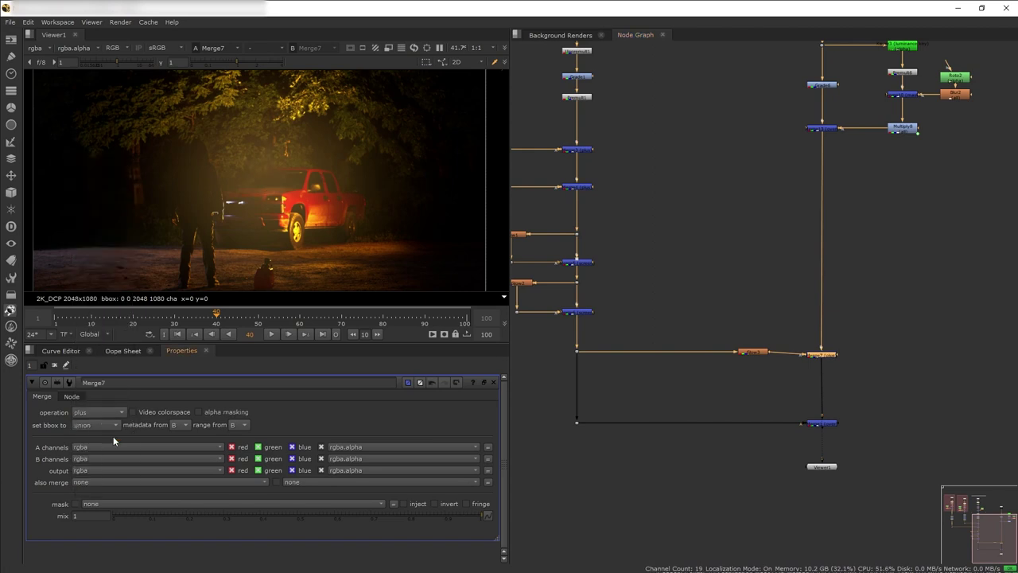
pyautogui.scroll(4, 288, 184)
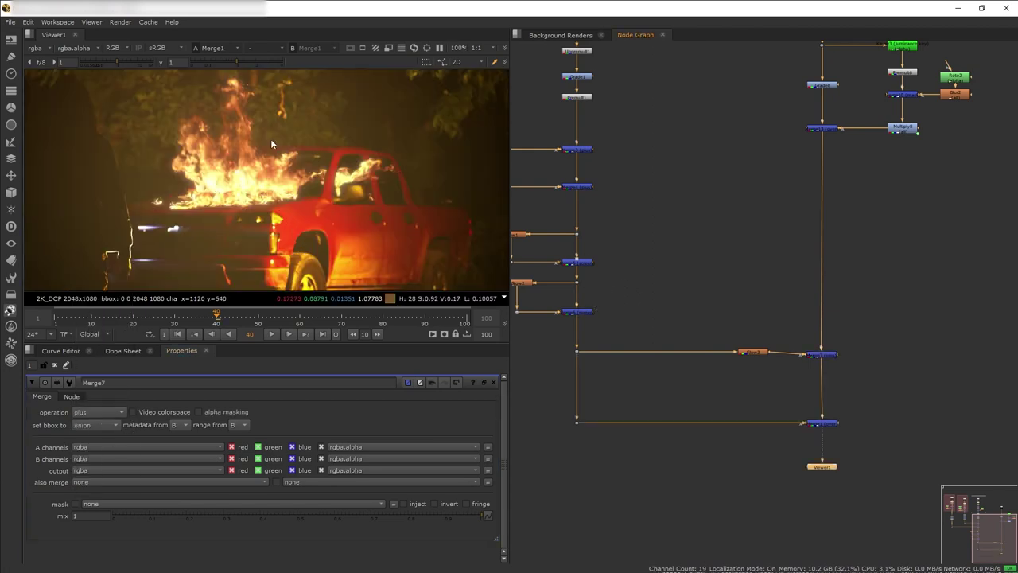
# Level Merge7 with Glow3 and try other blend operations on Merge1, starting with plus.
pyautogui.click(823, 425)
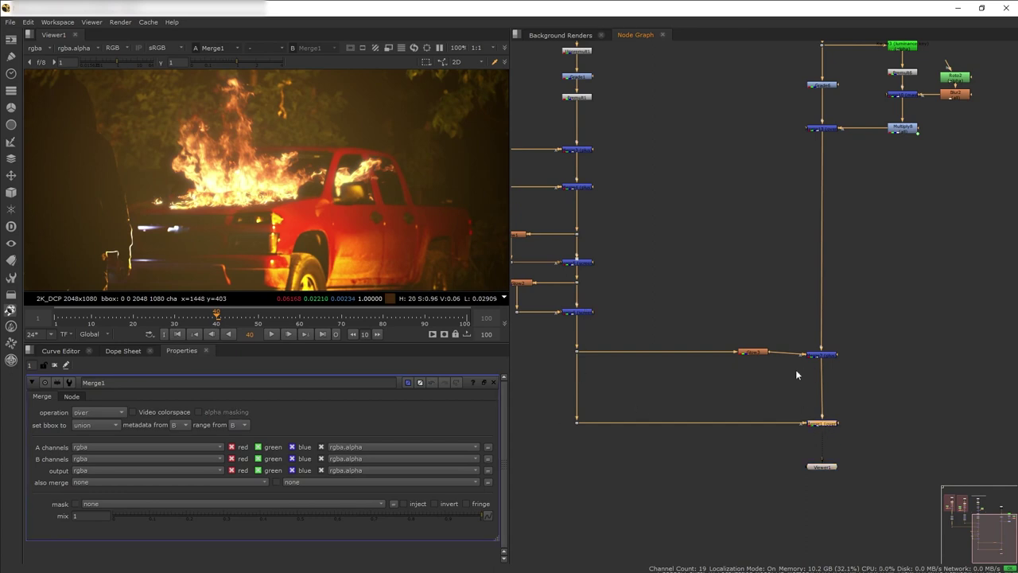
pyautogui.moveTo(823, 355); pyautogui.dragTo(823, 352)
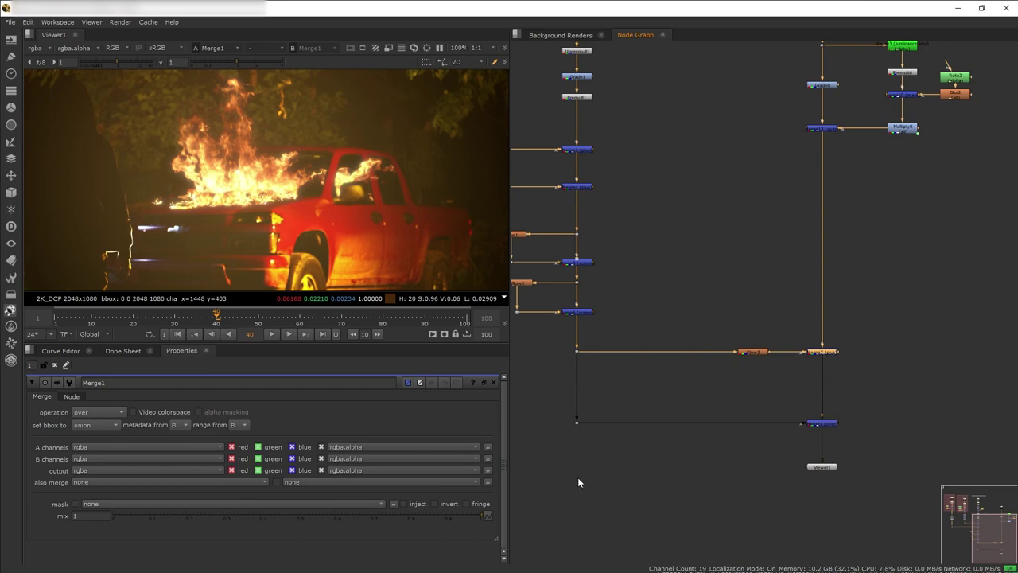
pyautogui.click(92, 413)
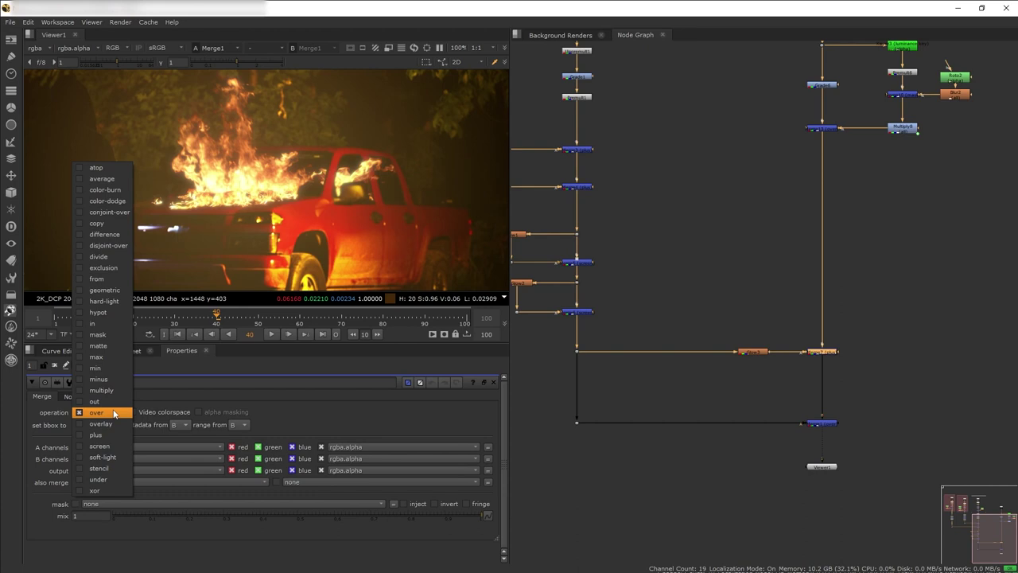
pyautogui.click(117, 435)
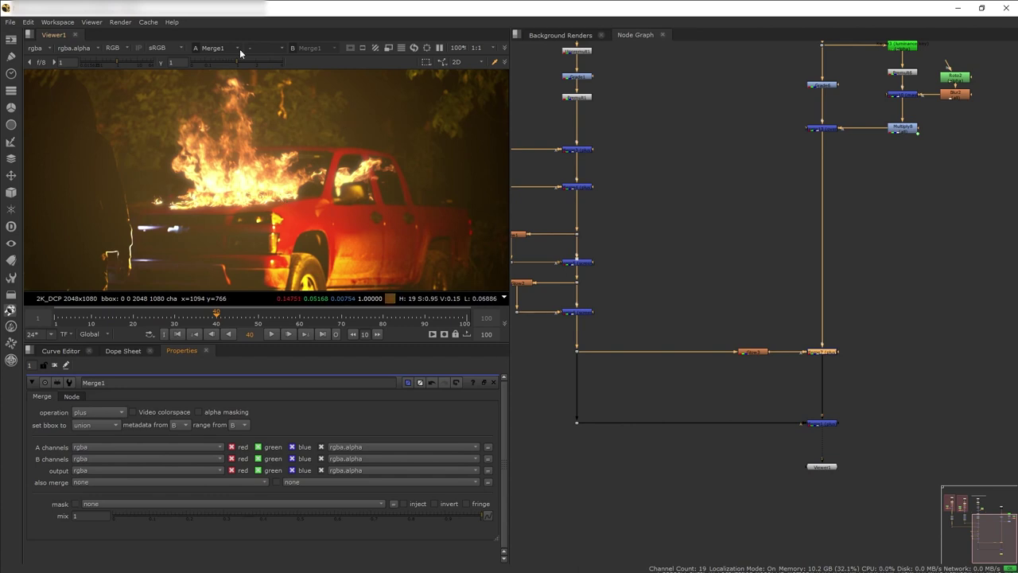
pyautogui.click(98, 412)
pyautogui.click(99, 424)
# Add a backdrop around the Glow1 and Glow2 nodes labelled MID AND INNER GLOW with font size 22.
pyautogui.press('Tab')
pyautogui.write('backdrop')
pyautogui.press('Return')
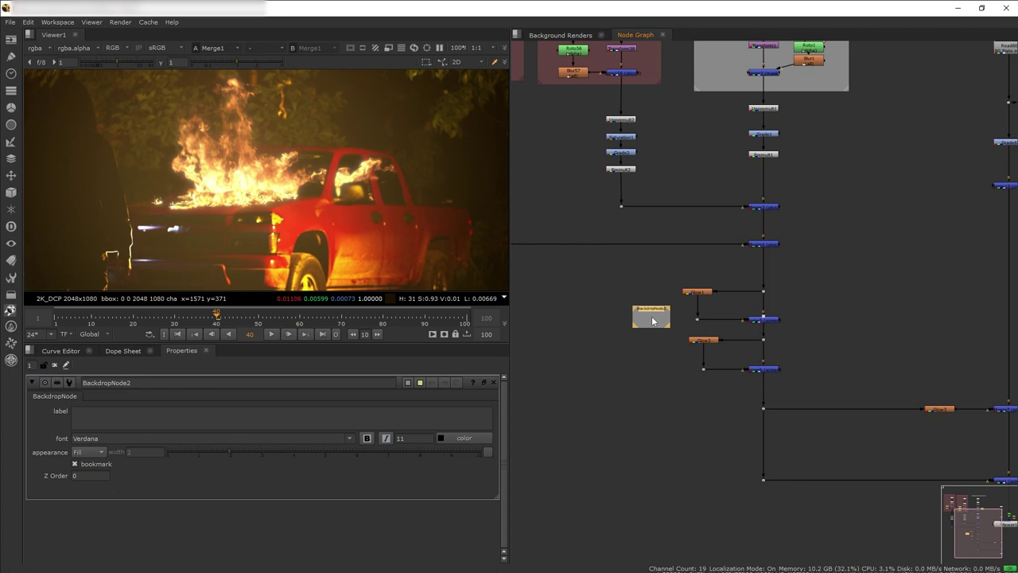
pyautogui.moveTo(651, 309); pyautogui.dragTo(661, 270)
pyautogui.moveTo(678, 290); pyautogui.dragTo(788, 383)
pyautogui.click(281, 417)
pyautogui.write('MID AND INNER GLOW22')
# Add COLOR CORRECT backdrops for the fire branches' grading nodes and space the nodes to fit inside.
pyautogui.scroll(-2, 663, 475)
pyautogui.press('Tab')
pyautogui.press('Return')
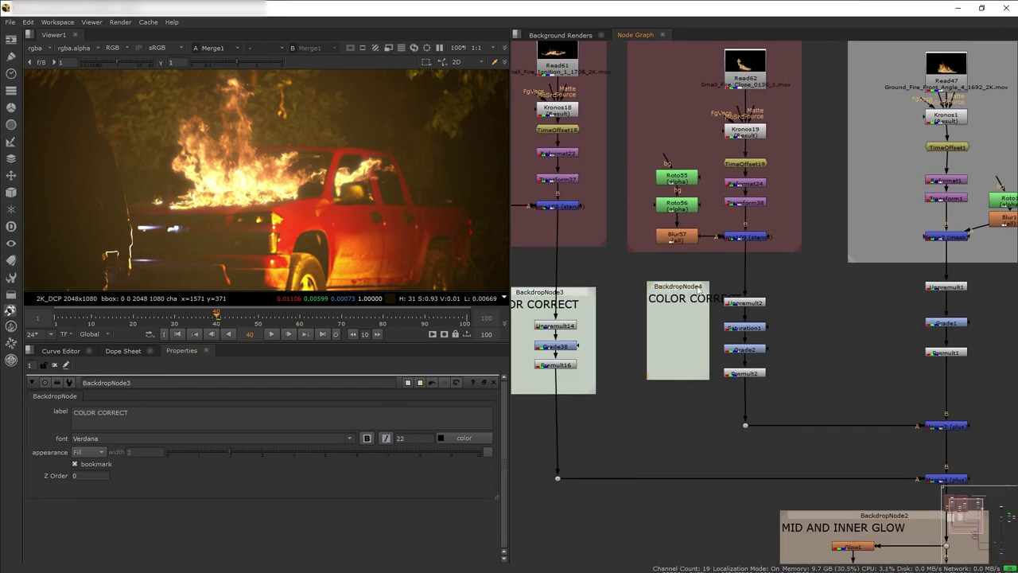
pyautogui.moveTo(687, 275); pyautogui.dragTo(793, 294)
pyautogui.moveTo(816, 385); pyautogui.dragTo(870, 404)
pyautogui.moveTo(805, 361); pyautogui.dragTo(805, 386)
pyautogui.moveTo(804, 331); pyautogui.dragTo(804, 363)
pyautogui.moveTo(801, 294); pyautogui.dragTo(801, 321)
# Paste the Read4 image node beside the background branch and view its image and alpha channel.
pyautogui.scroll(-3, 801, 320)
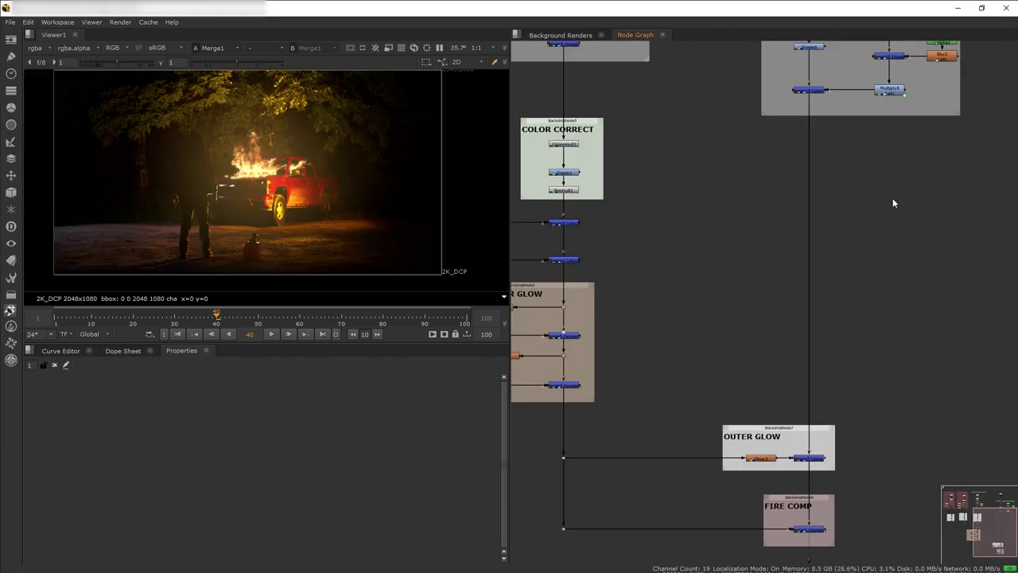
pyautogui.hotkey('ctrl', 'v')
pyautogui.moveTo(902, 210); pyautogui.dragTo(891, 202)
pyautogui.press('1')
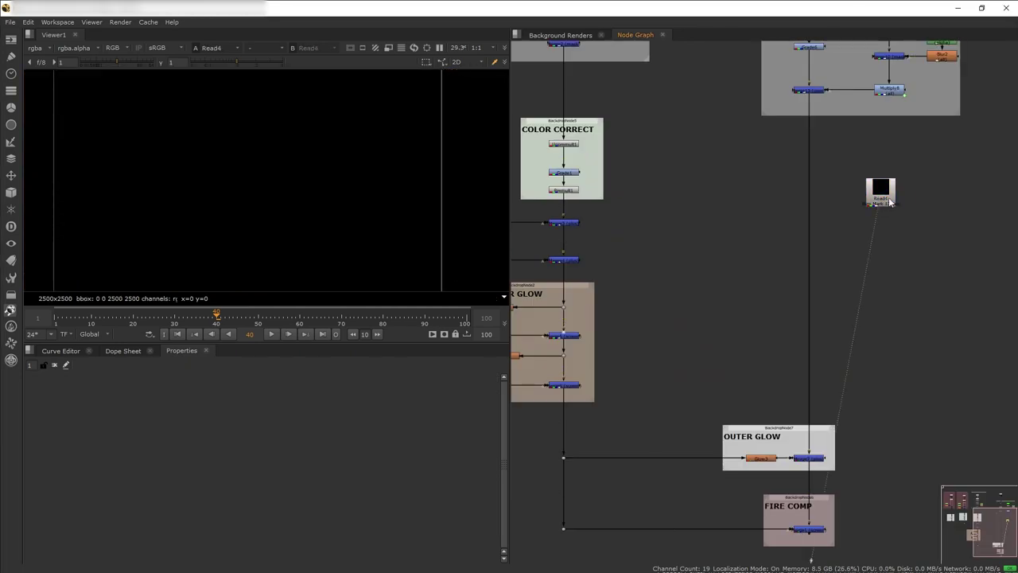
pyautogui.press('a')
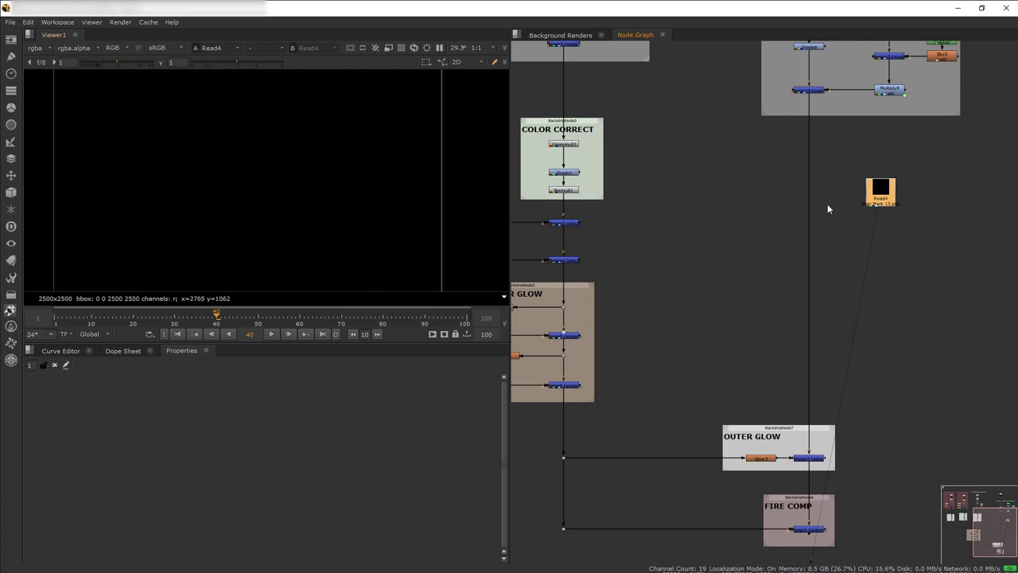
# Merge Read4 over the background branch above the outer glow and view the merged result.
pyautogui.press('m')
pyautogui.moveTo(826, 210); pyautogui.dragTo(825, 223)
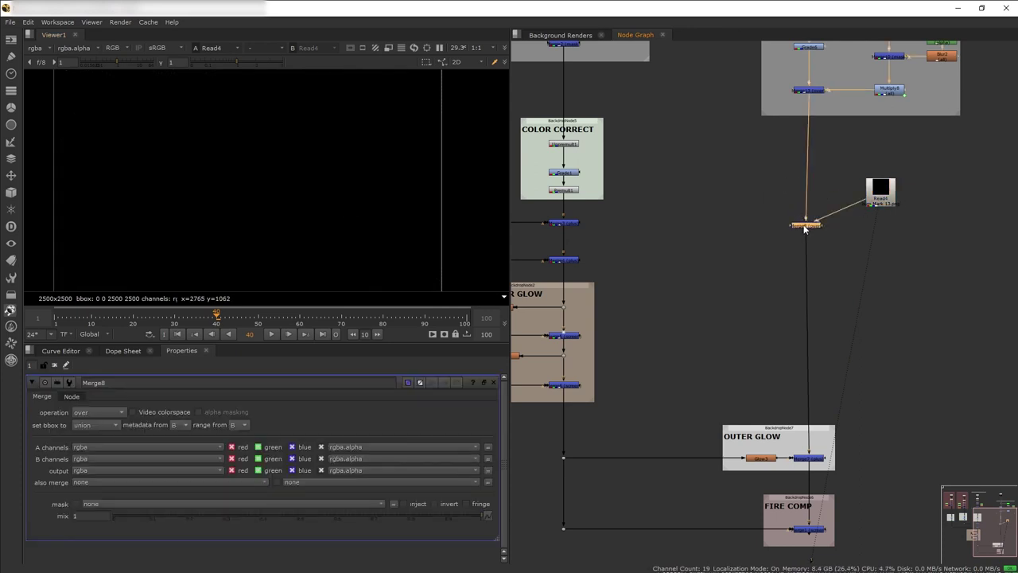
pyautogui.press('1')
# Insert a Card3D node between Read4 and Merge8 and line the nodes up neatly.
pyautogui.press('Tab')
pyautogui.write('card3d')
pyautogui.press('Return')
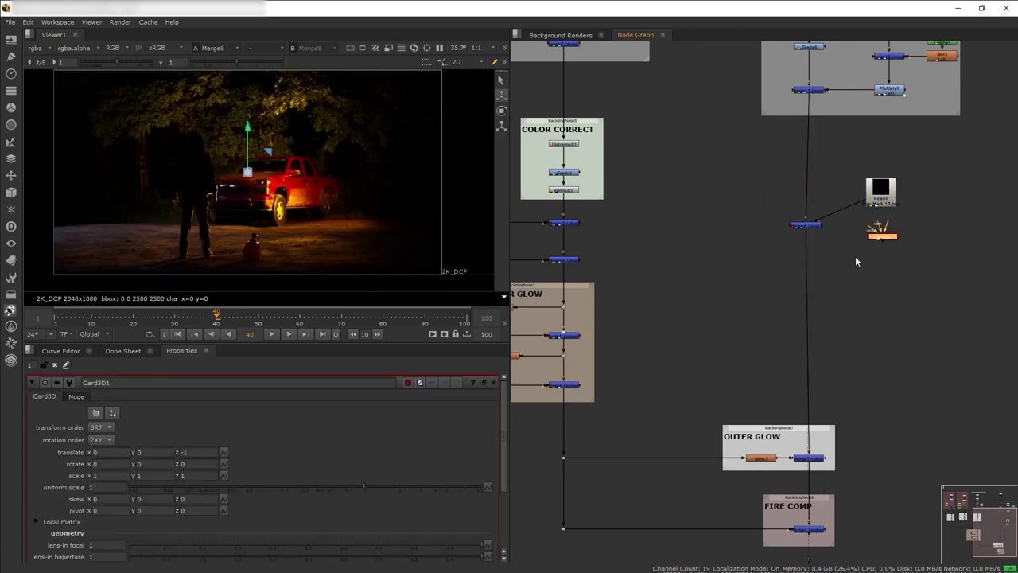
pyautogui.moveTo(882, 237); pyautogui.dragTo(841, 210)
pyautogui.moveTo(841, 209); pyautogui.dragTo(878, 222)
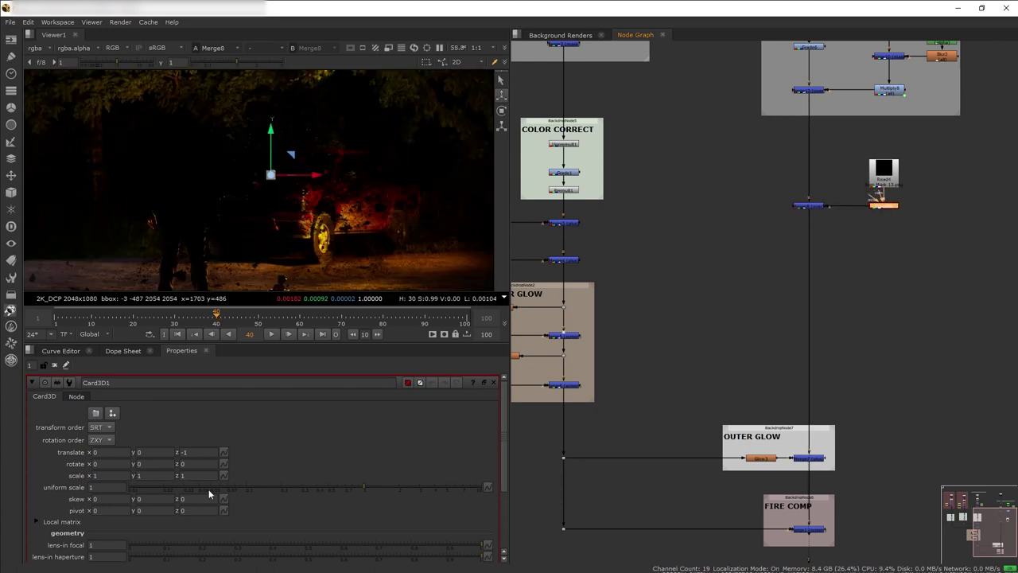
# Set Card3D1's uniform scale to 0.178 and x rotation to 69, and move the card onto the truck's hood.
pyautogui.click(236, 487)
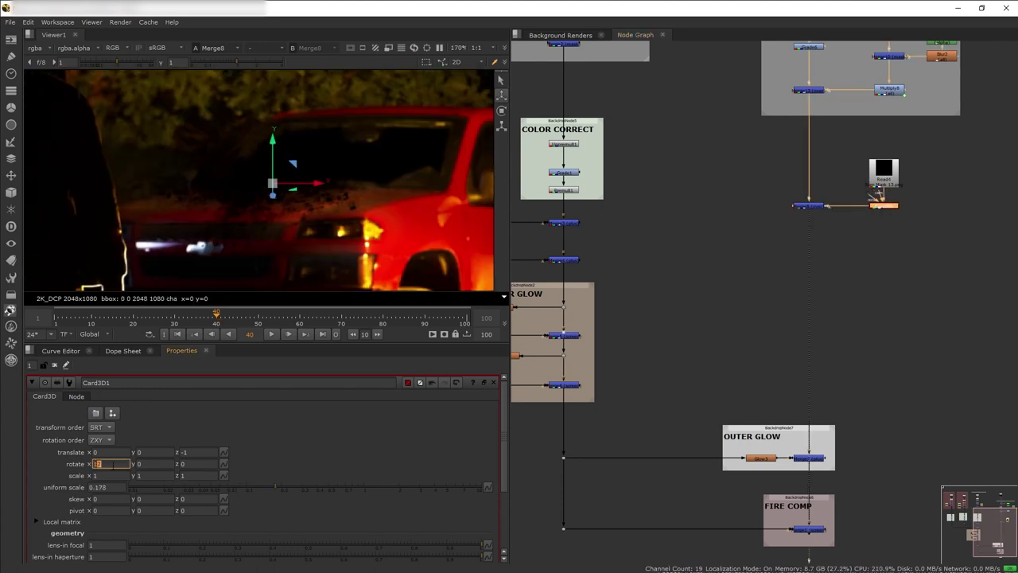
pyautogui.press('Up')
pyautogui.press('Up')
pyautogui.press('Up')
pyautogui.press('Up')
pyautogui.moveTo(276, 222); pyautogui.dragTo(277, 234)
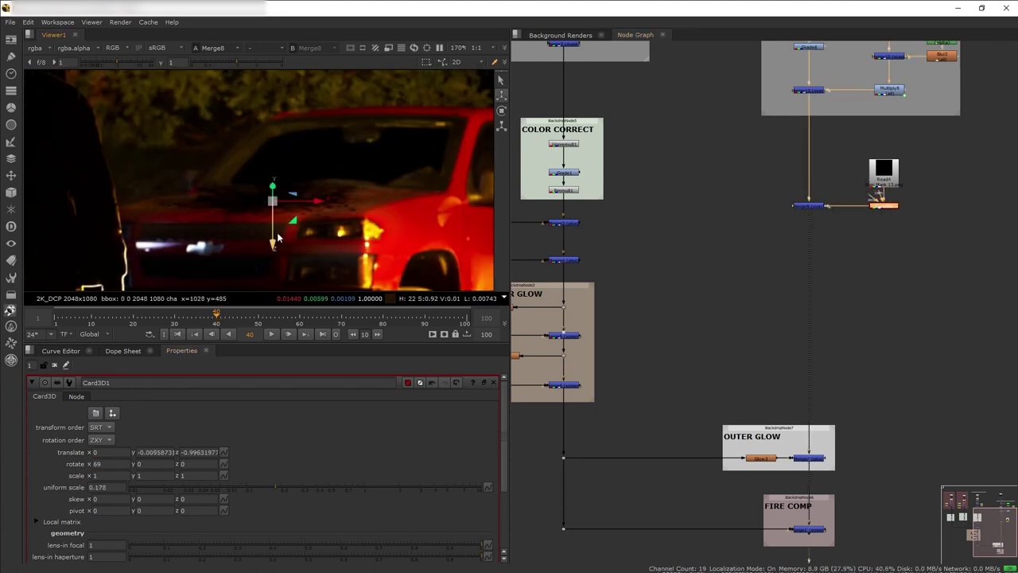
# Mask the burn mark between Card3D1 and Merge8 with a new merge fed by a blurred roto shape around the hood.
pyautogui.press('m')
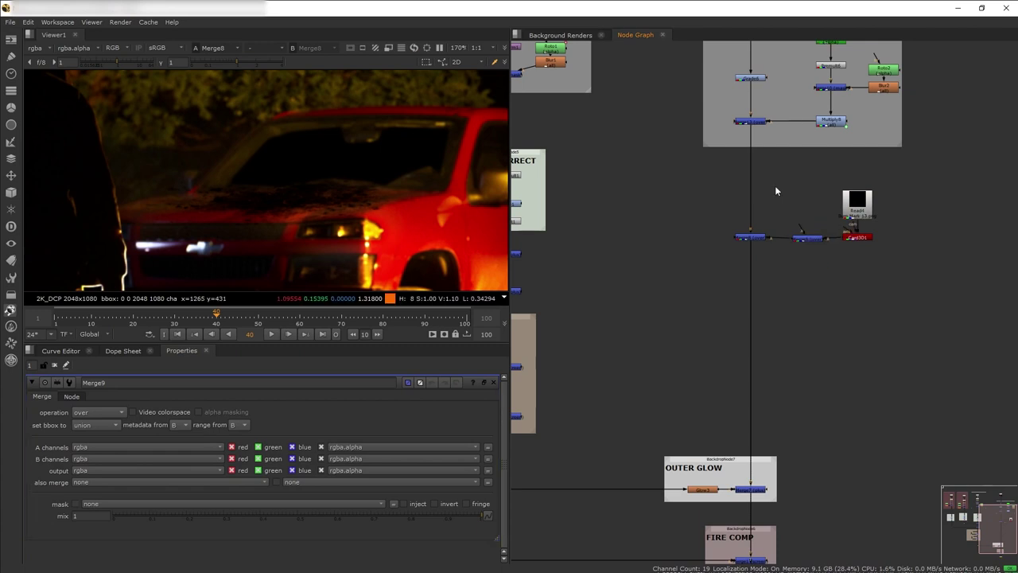
pyautogui.press('o')
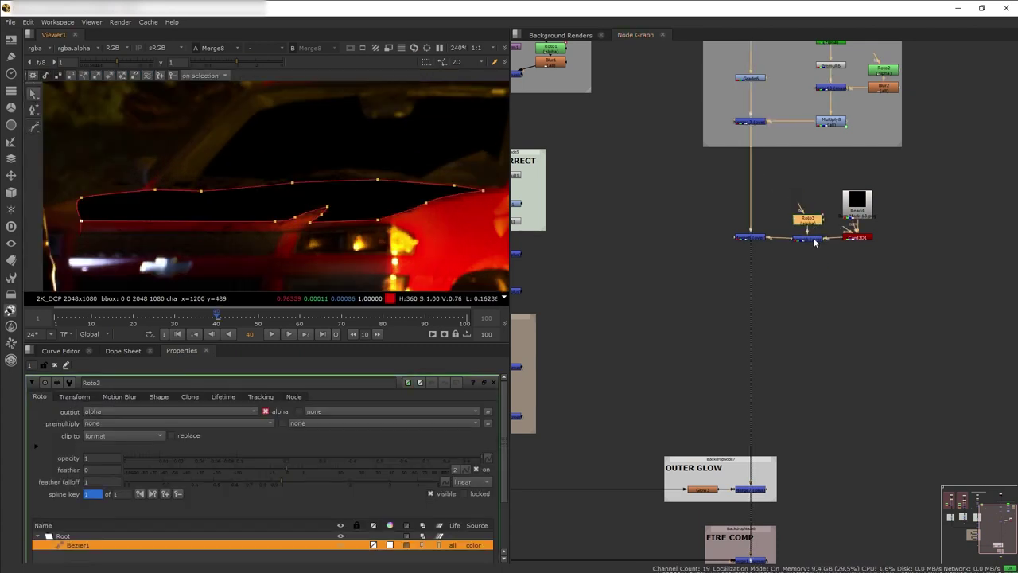
pyautogui.press('b')
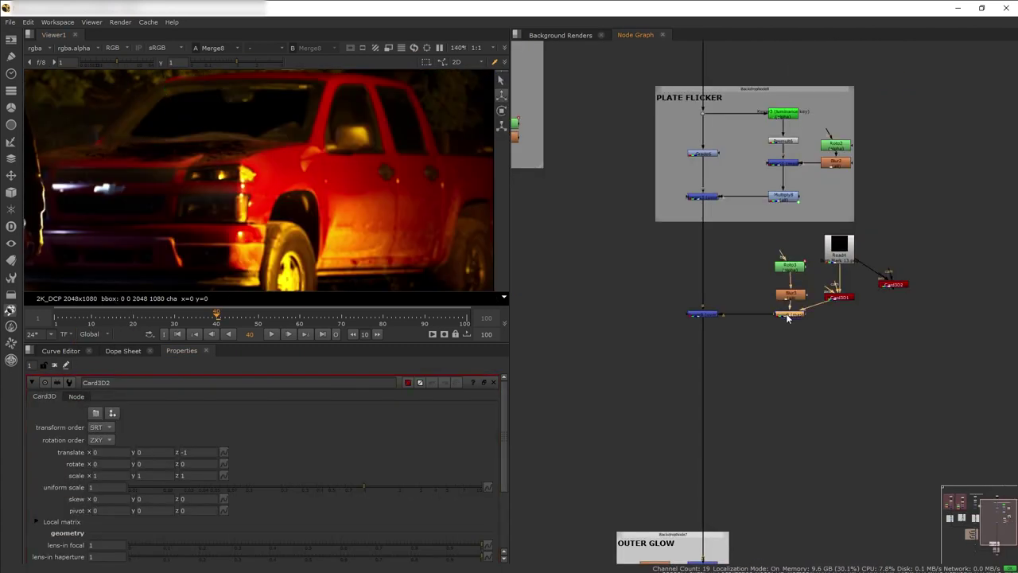
# Merge a second burn mark card, Card3D2, with Card3D1, and place it over the truck's door with y rotation 14.
pyautogui.click(839, 327)
pyautogui.press('m')
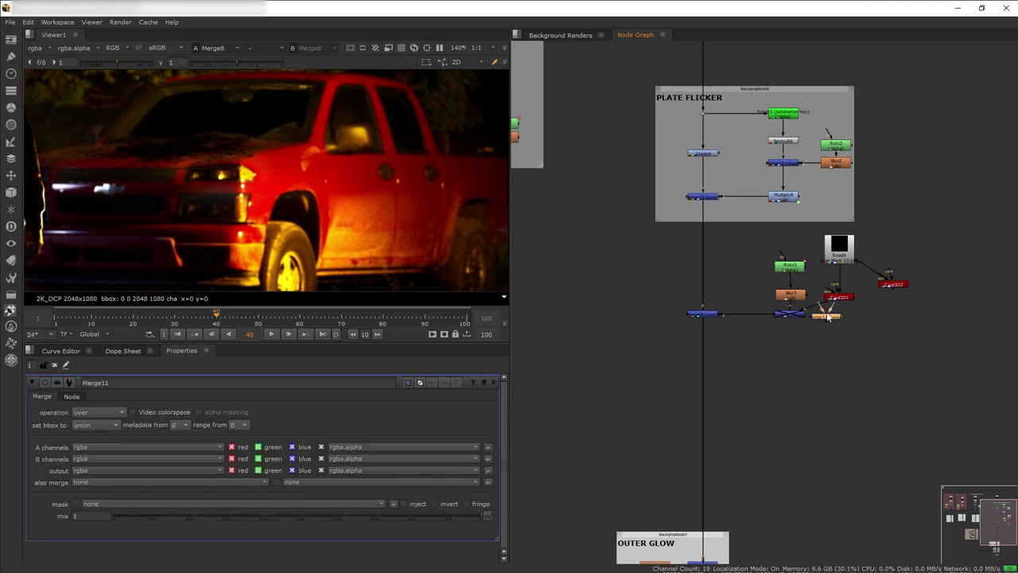
pyautogui.click(894, 285)
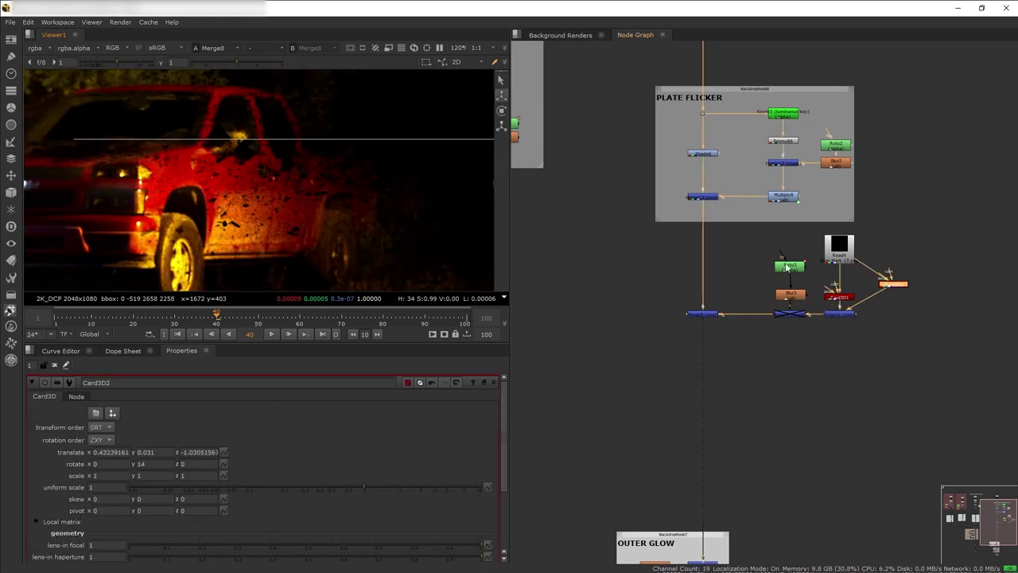
# Add a second Bezier to Roto3 around the burn marks on the truck's side and re-enable the Merge9 mask.
pyautogui.click(789, 266)
pyautogui.click(796, 316)
pyautogui.press('d')
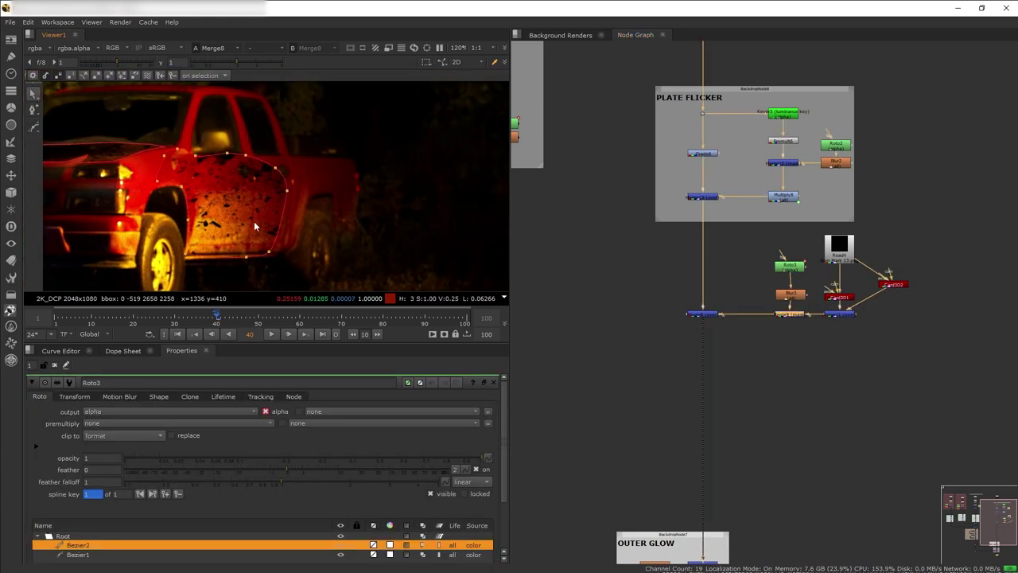
pyautogui.keyDown('ctrl'); pyautogui.keyDown('alt'); pyautogui.moveTo(270, 177); pyautogui.dragTo(231, 167); pyautogui.keyUp('alt'); pyautogui.keyUp('ctrl')
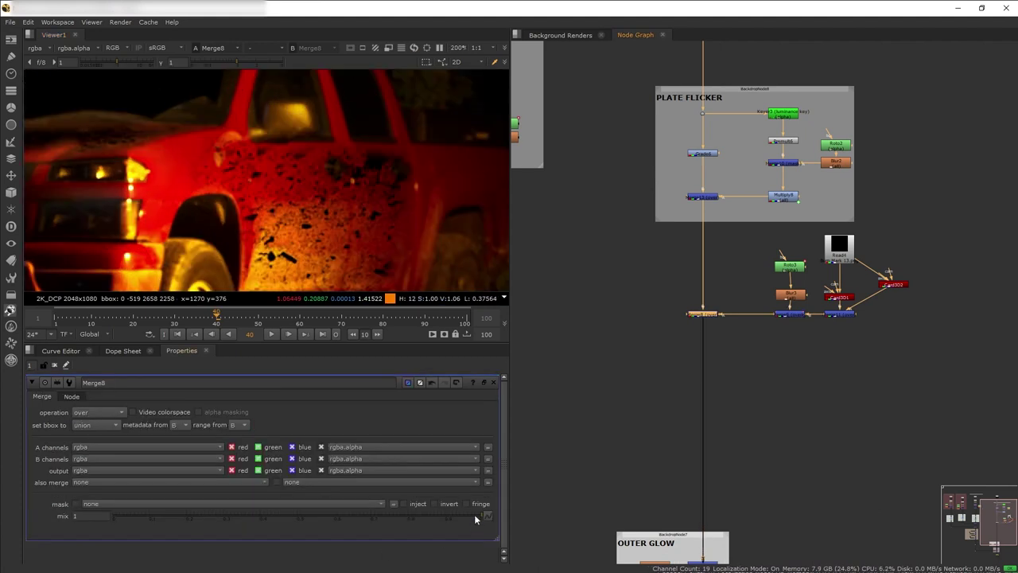
# Set Merge8's mix to 0.844 to soften the burn marks on the truck.
pyautogui.moveTo(474, 514); pyautogui.dragTo(399, 511)
pyautogui.scroll(-2, 248, 192)
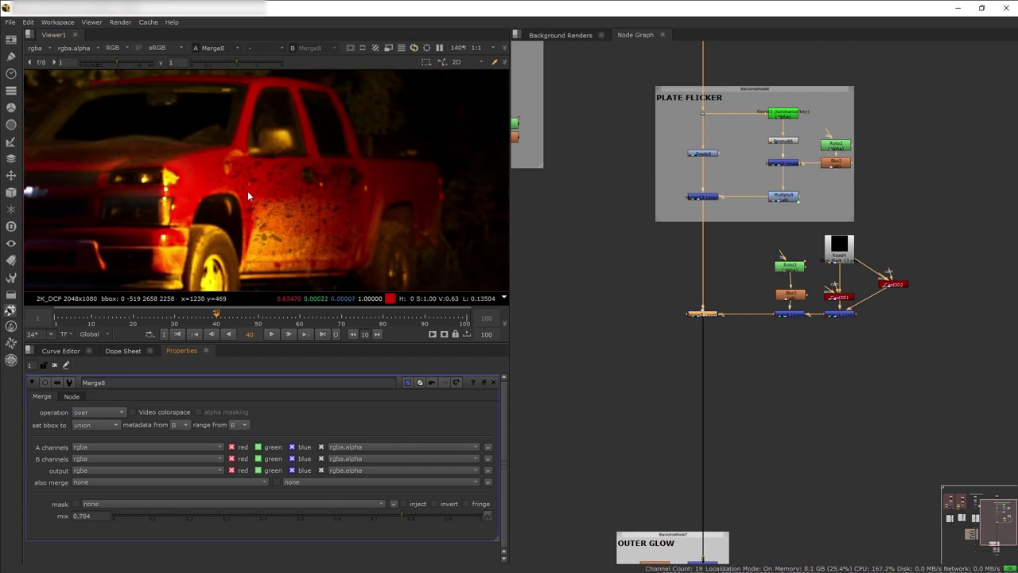
pyautogui.scroll(-3, 248, 191)
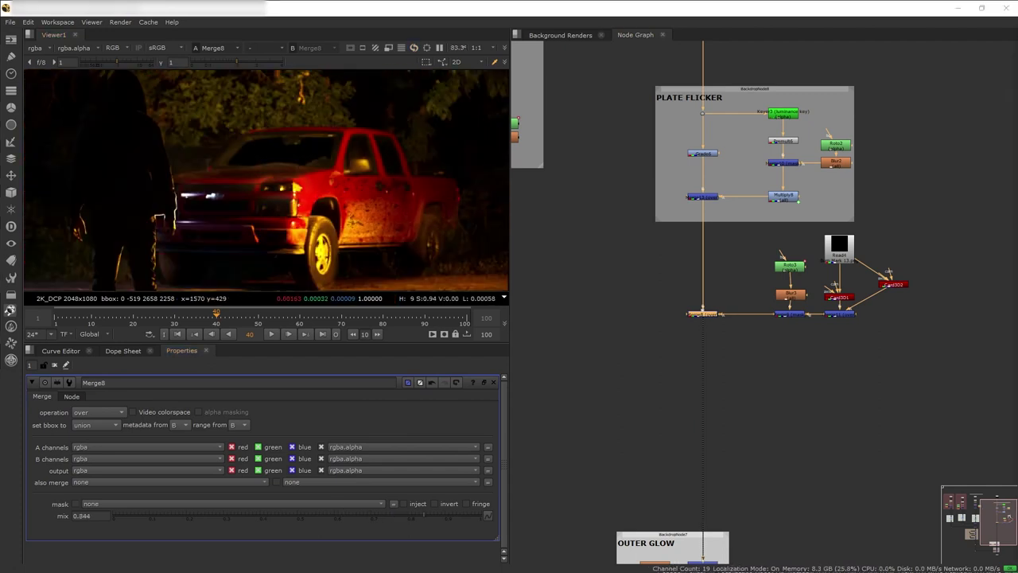
# Insert a Grade3 node into the background branch below Merge8 and view its output.
pyautogui.click(743, 371)
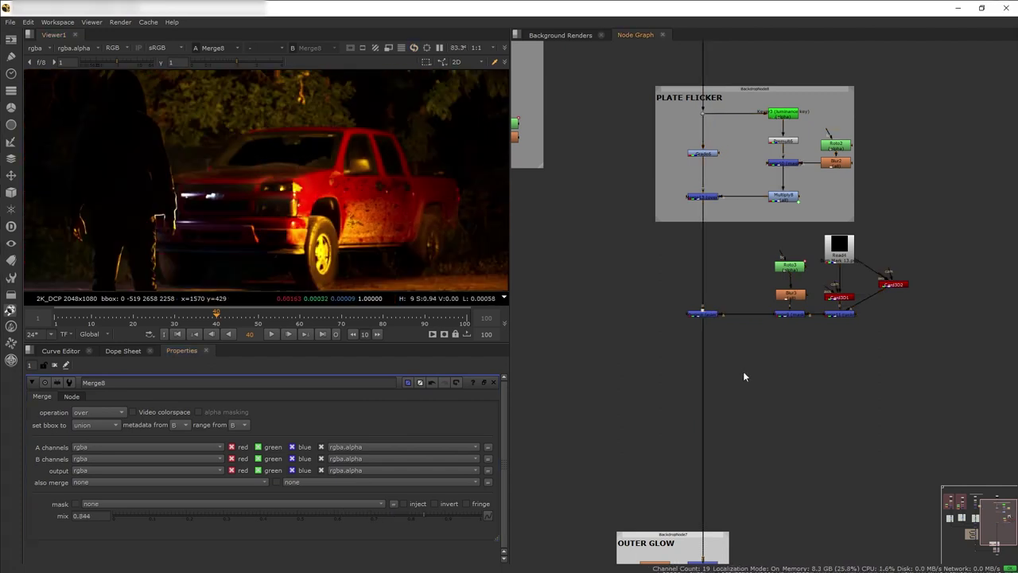
pyautogui.press('g')
pyautogui.scroll(3, 735, 371)
pyautogui.press('1')
pyautogui.moveTo(757, 372); pyautogui.dragTo(678, 370)
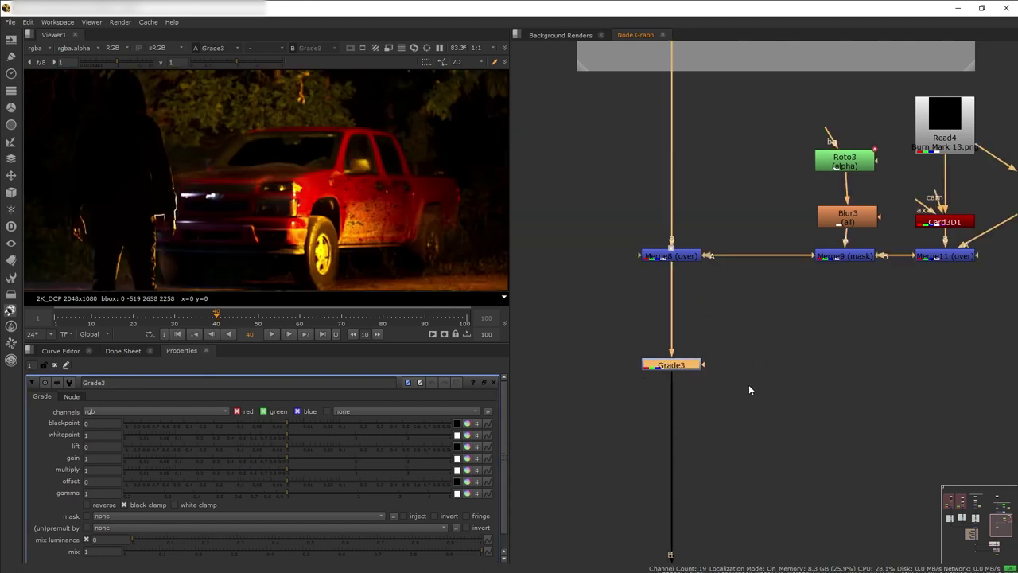
# Give Grade3 a warm orange lift with red 0.825, green 0.5 and blue 0.175, and set its gain to 10.
pyautogui.moveTo(288, 446); pyautogui.dragTo(403, 446)
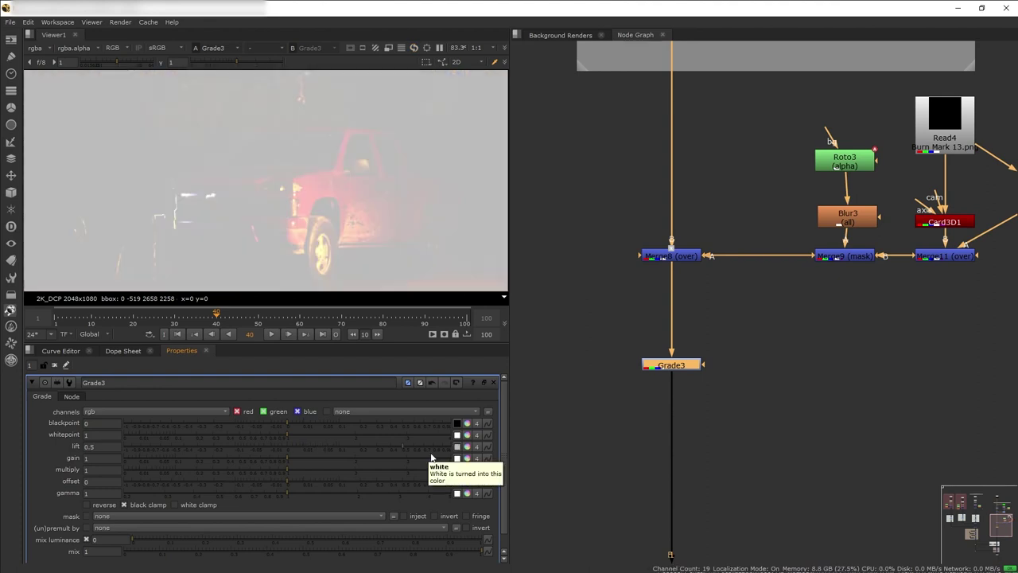
pyautogui.click(467, 447)
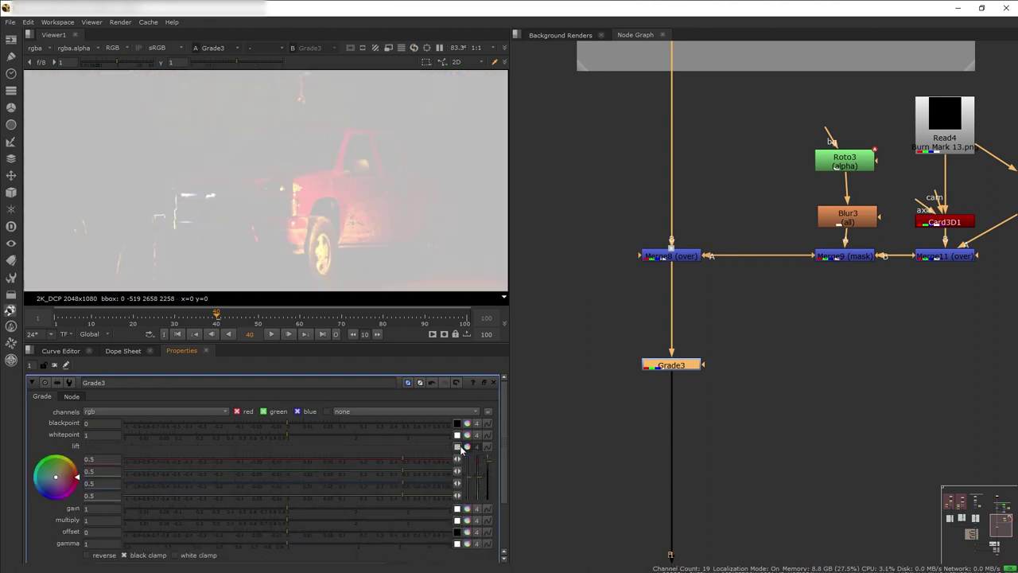
pyautogui.scroll(-2, 468, 450)
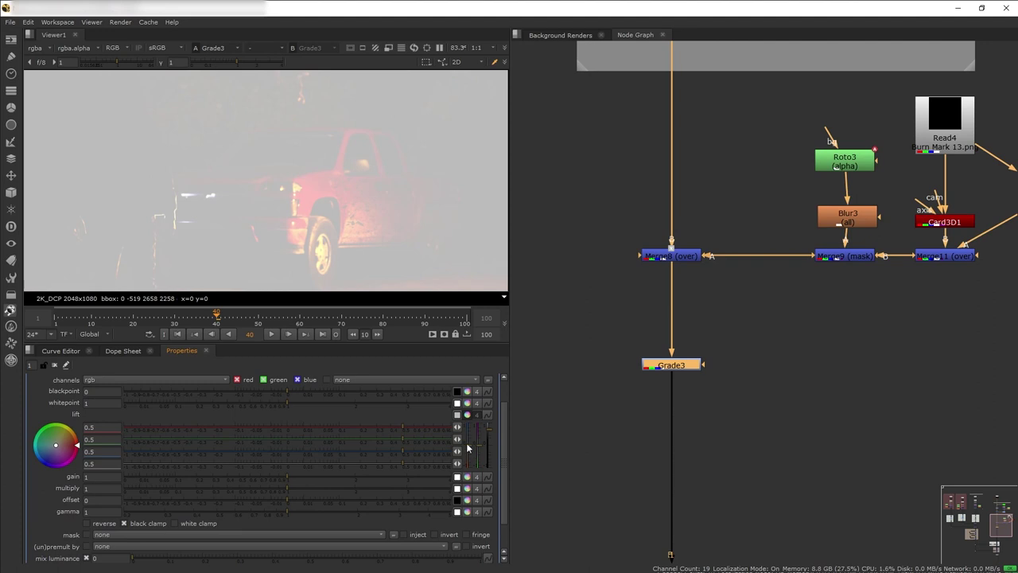
pyautogui.moveTo(468, 446); pyautogui.dragTo(469, 460)
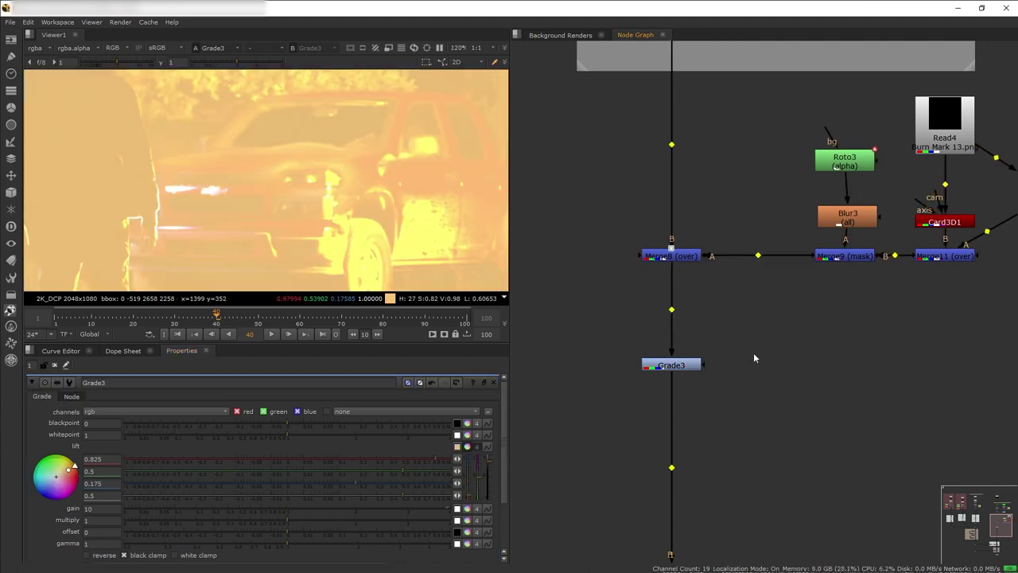
# Connect a new Roto4 node to Grade3's mask and outline the truck's hood.
pyautogui.press('o')
pyautogui.moveTo(707, 366); pyautogui.dragTo(740, 366)
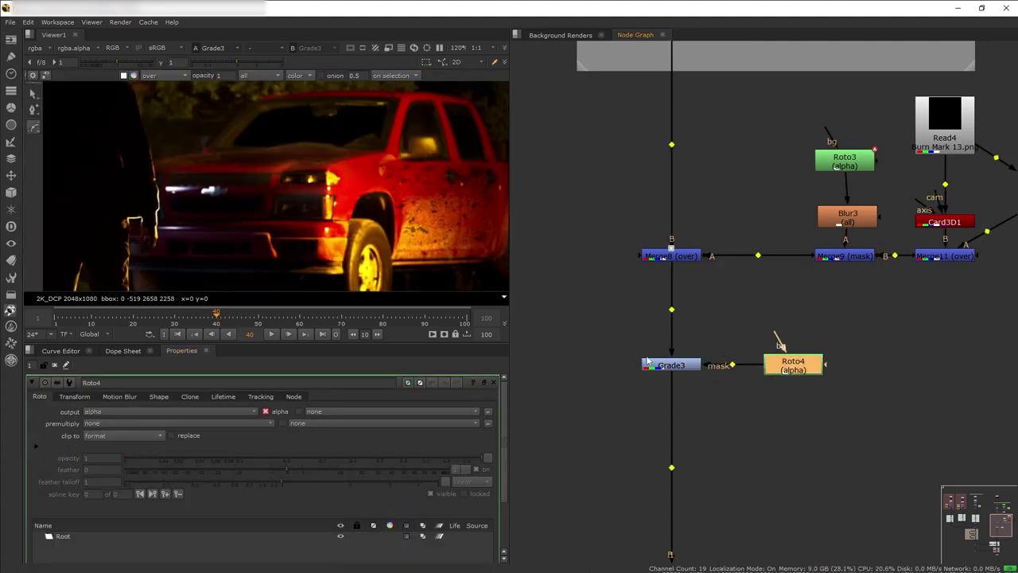
pyautogui.click(134, 183)
pyautogui.click(330, 175)
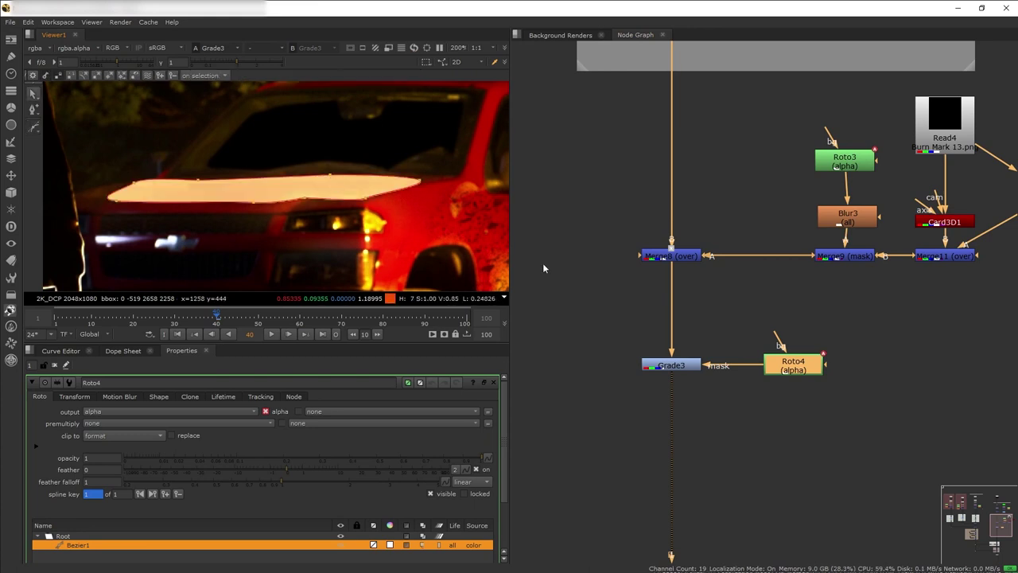
# Insert a Blur4 node between Roto4 and Grade3 and increase its size to soften the hood mask.
pyautogui.moveTo(793, 365); pyautogui.dragTo(924, 356)
pyautogui.press('b')
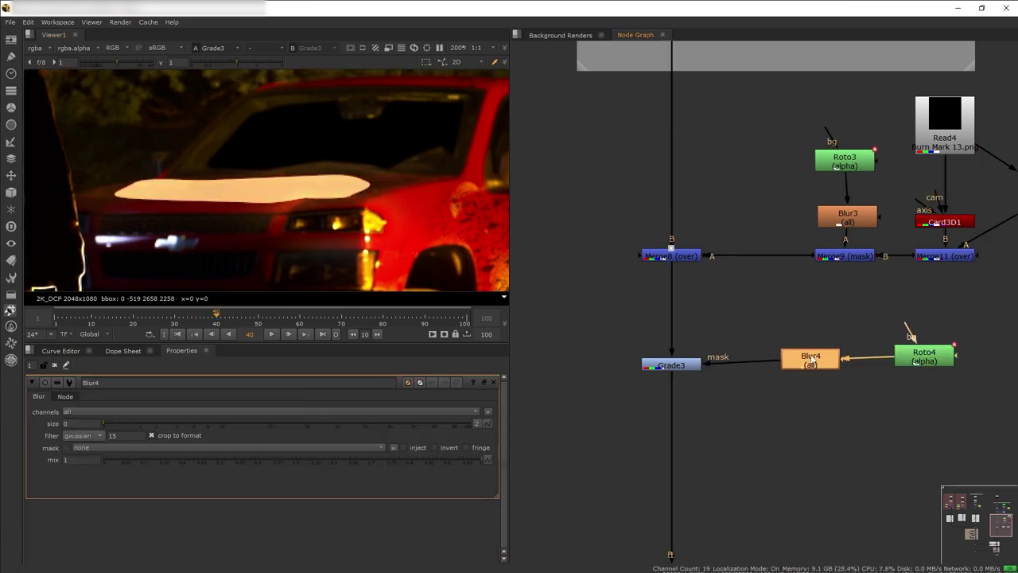
pyautogui.moveTo(105, 424); pyautogui.dragTo(247, 424)
# Reduce the strength of Grade3's lift and extend the Roto4 shape along the hood's edge.
pyautogui.doubleClick(672, 365)
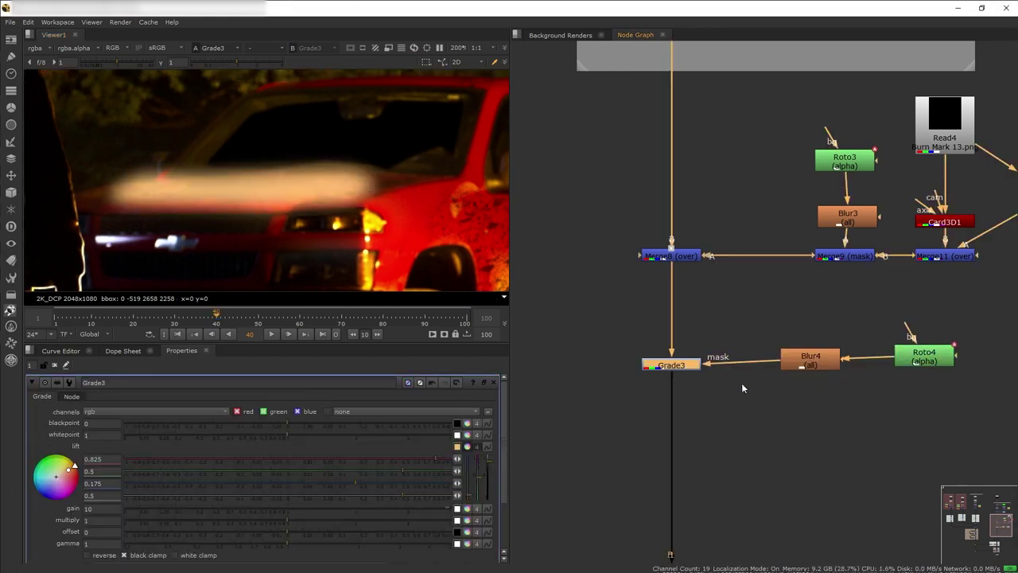
pyautogui.scroll(2, 374, 246)
pyautogui.moveTo(490, 465); pyautogui.dragTo(492, 481)
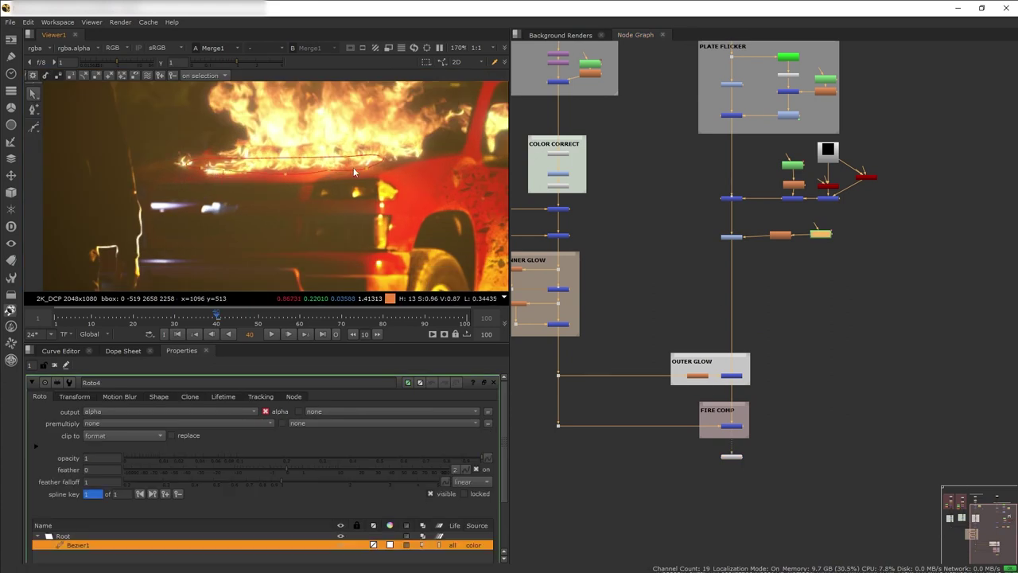
pyautogui.moveTo(385, 159); pyautogui.dragTo(420, 152)
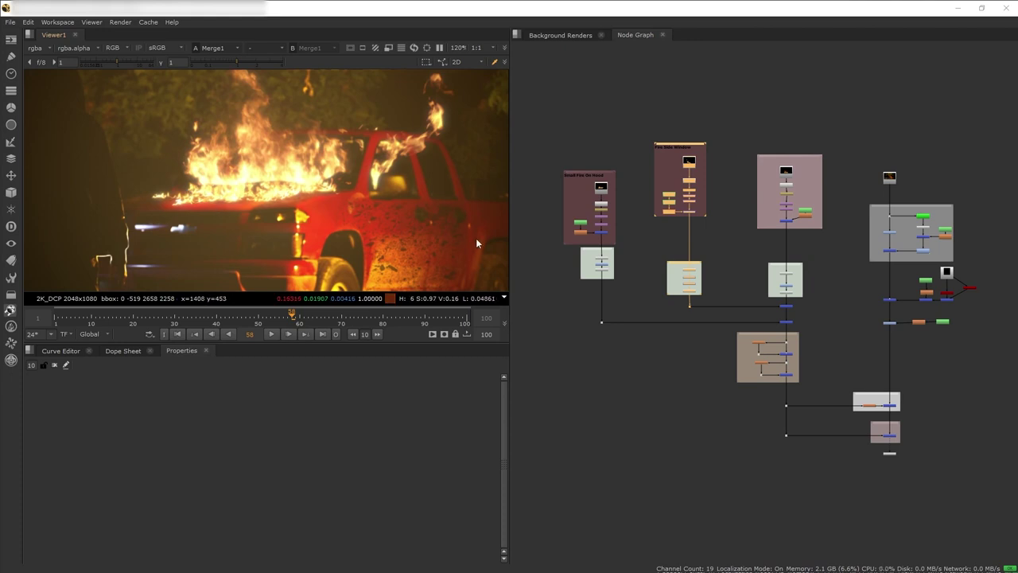
# Branch a Transform2 off the Small Fire On Hood output, view it, and flip it vertically with scale height -1.
pyautogui.scroll(5, 532, 243)
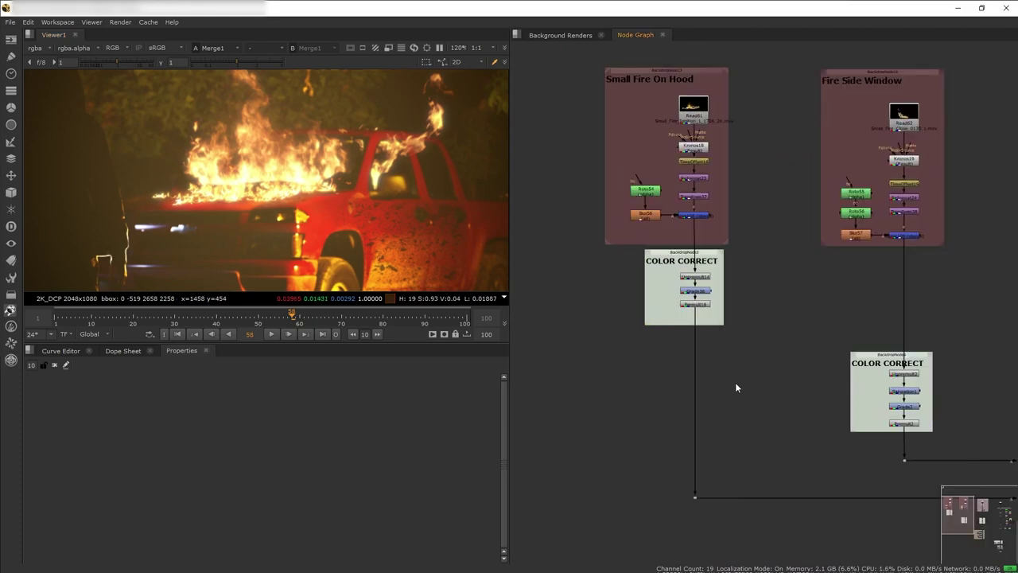
pyautogui.moveTo(695, 402); pyautogui.dragTo(695, 368)
pyautogui.click(710, 372)
pyautogui.press('t')
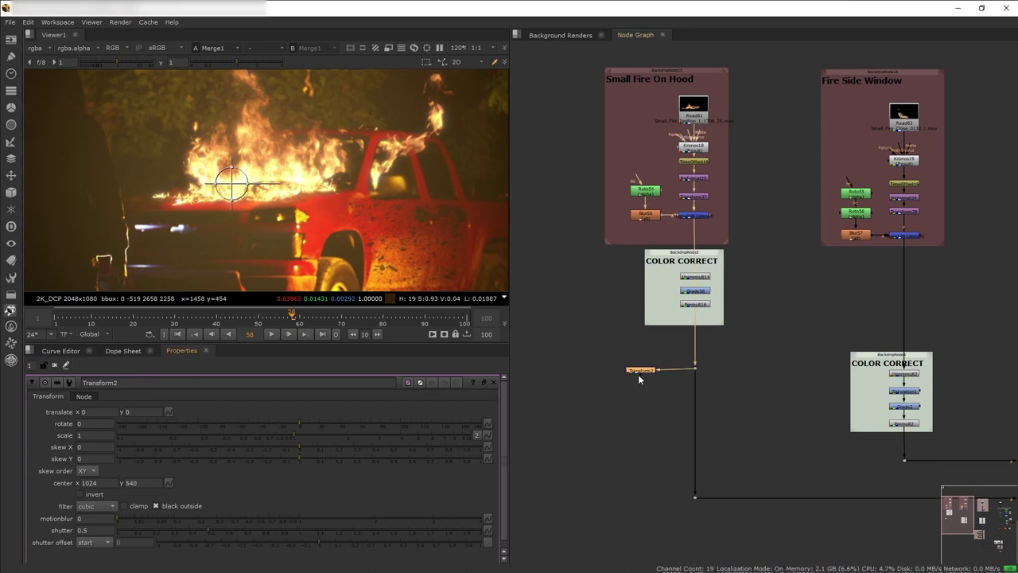
pyautogui.press('1')
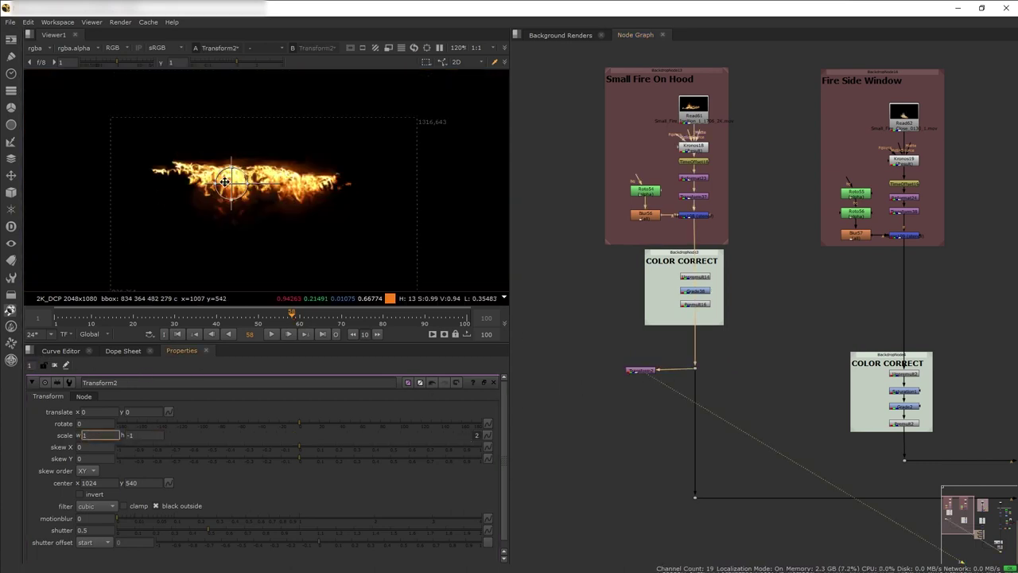
# Combine the flipped fire with the original small hood fire through a new merge set to screen, and view it.
pyautogui.press('m')
pyautogui.moveTo(665, 426); pyautogui.dragTo(643, 369)
pyautogui.press('1')
pyautogui.click(88, 412)
pyautogui.click(97, 446)
# Offset the flipped fire with Transform2 so it sits as a reflection, and view the full composite at Merge1.
pyautogui.doubleClick(635, 370)
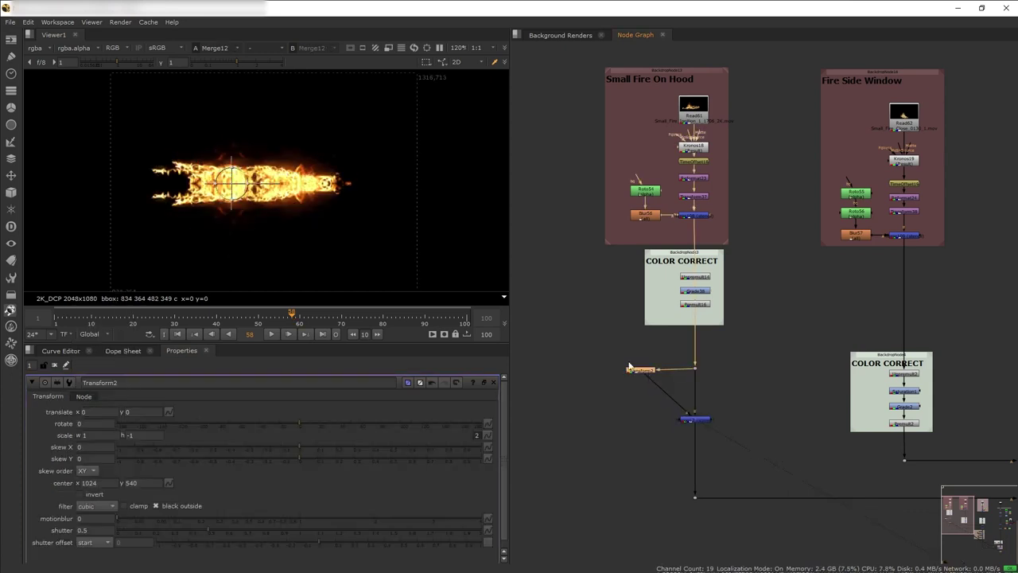
pyautogui.moveTo(231, 183); pyautogui.dragTo(266, 209)
pyautogui.scroll(2, 271, 191)
pyautogui.click(494, 383)
pyautogui.scroll(-5, 646, 428)
pyautogui.moveTo(719, 466); pyautogui.dragTo(603, 251, button='middle')
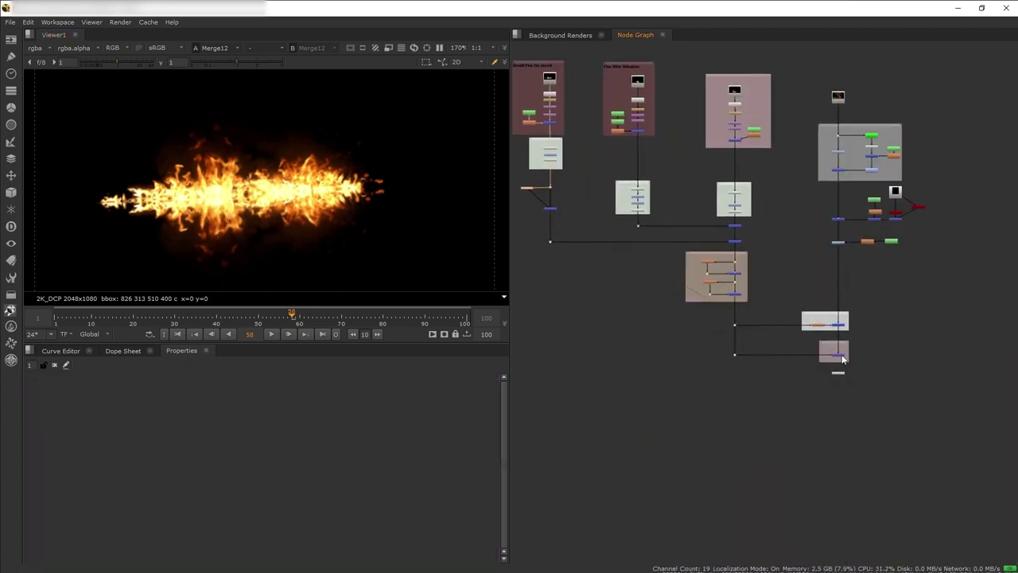
pyautogui.click(841, 355)
pyautogui.press('1')
# Add a mask merge below Transform2 with a Roto5 input and outline the hood to confine the fire reflection.
pyautogui.moveTo(736, 301); pyautogui.dragTo(964, 435, button='middle')
pyautogui.scroll(5, 787, 343)
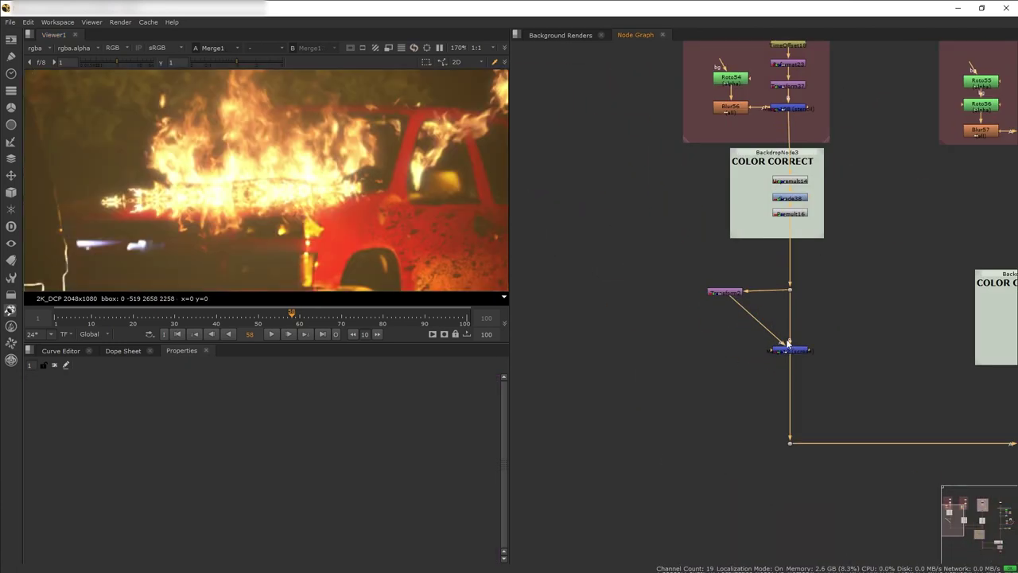
pyautogui.press('m')
pyautogui.moveTo(755, 373); pyautogui.dragTo(665, 311)
pyautogui.click(661, 308)
pyautogui.press('o')
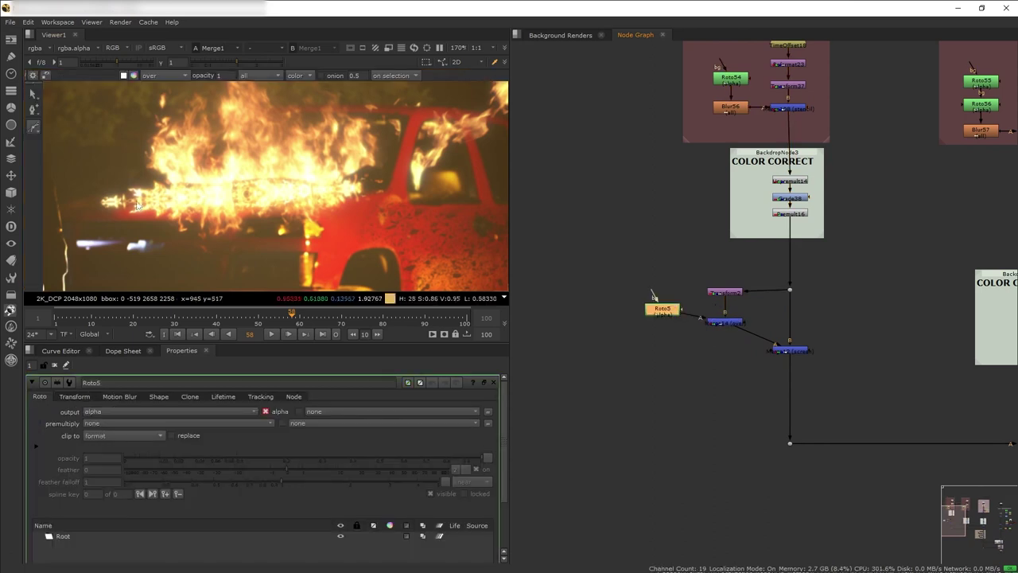
pyautogui.click(105, 215)
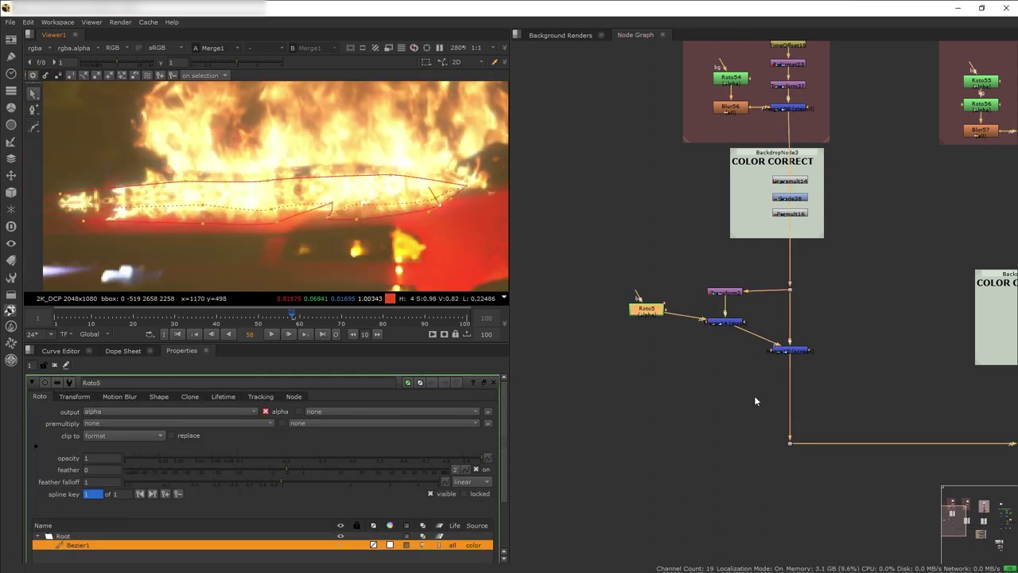
pyautogui.click(710, 370)
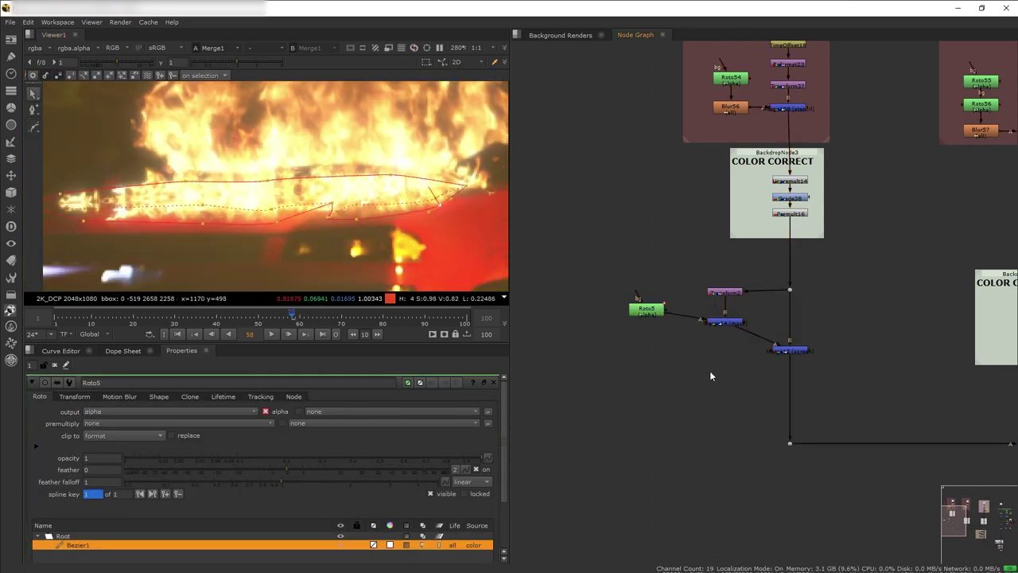
# Insert Merge15 below the reflection's mask merge, set it to stencil, and connect the burn mark's Card3D3 to it.
pyautogui.doubleClick(788, 350)
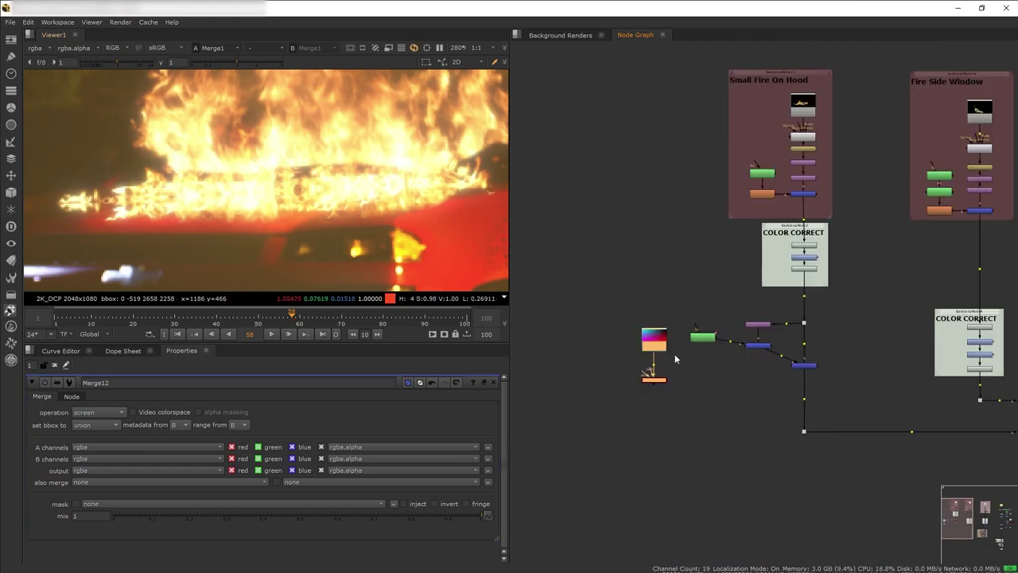
pyautogui.scroll(3, 754, 374)
pyautogui.moveTo(841, 366); pyautogui.dragTo(842, 414)
pyautogui.click(766, 403)
pyautogui.press('m')
pyautogui.moveTo(766, 405); pyautogui.dragTo(764, 381)
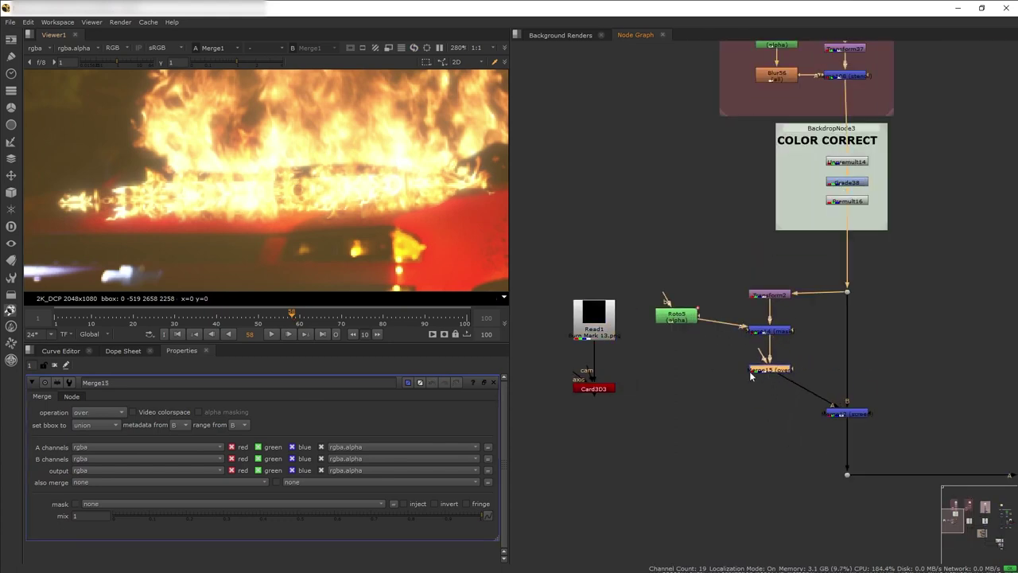
pyautogui.click(93, 415)
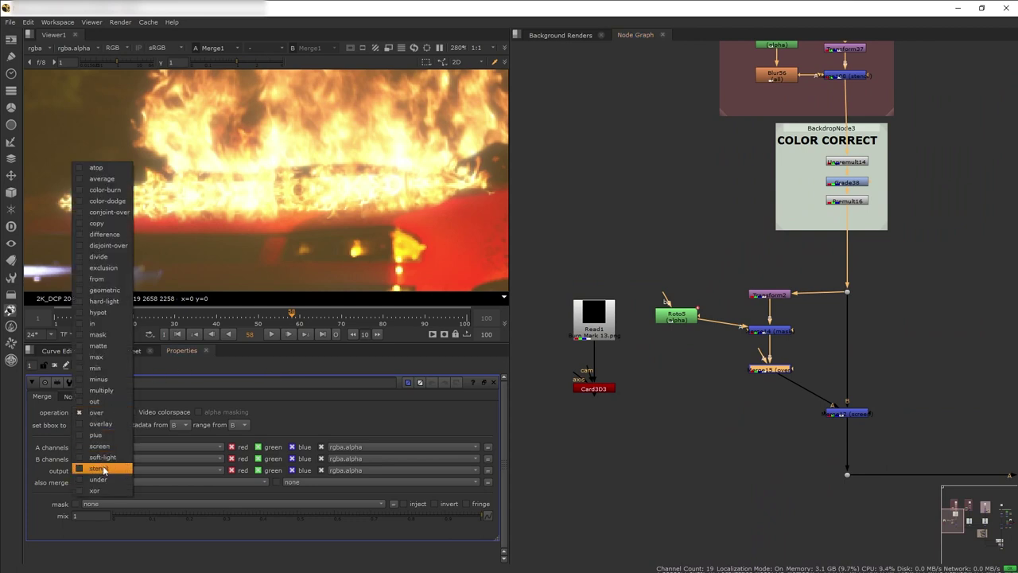
pyautogui.click(107, 469)
pyautogui.moveTo(745, 368); pyautogui.dragTo(598, 371)
# Insert a Blur5 node below Merge15 and set its size to 3.
pyautogui.press('b')
pyautogui.moveTo(784, 414); pyautogui.dragTo(769, 394)
pyautogui.write('3')
pyautogui.click(607, 445)
# Insert a Multiply1 node between Blur5 and the screen merge and lower its value to dim the reflection.
pyautogui.moveTo(849, 415); pyautogui.dragTo(849, 436)
pyautogui.click(767, 454)
pyautogui.hotkey('shift', 'm')
pyautogui.moveTo(764, 454)
pyautogui.mouseDown()
pyautogui.moveTo(801, 410)
pyautogui.moveTo(771, 436)
pyautogui.mouseUp()
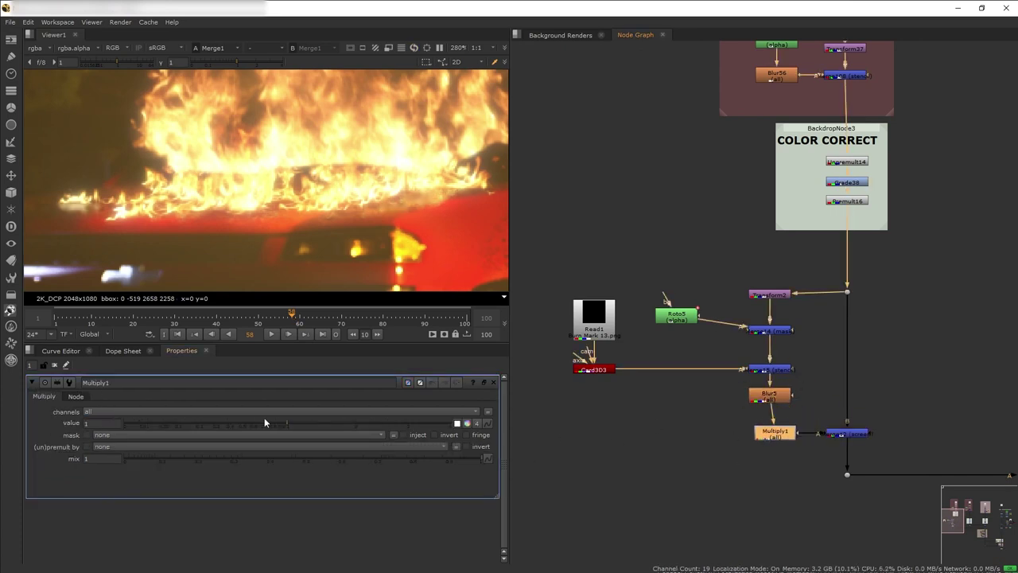
pyautogui.moveTo(336, 423); pyautogui.dragTo(262, 423)
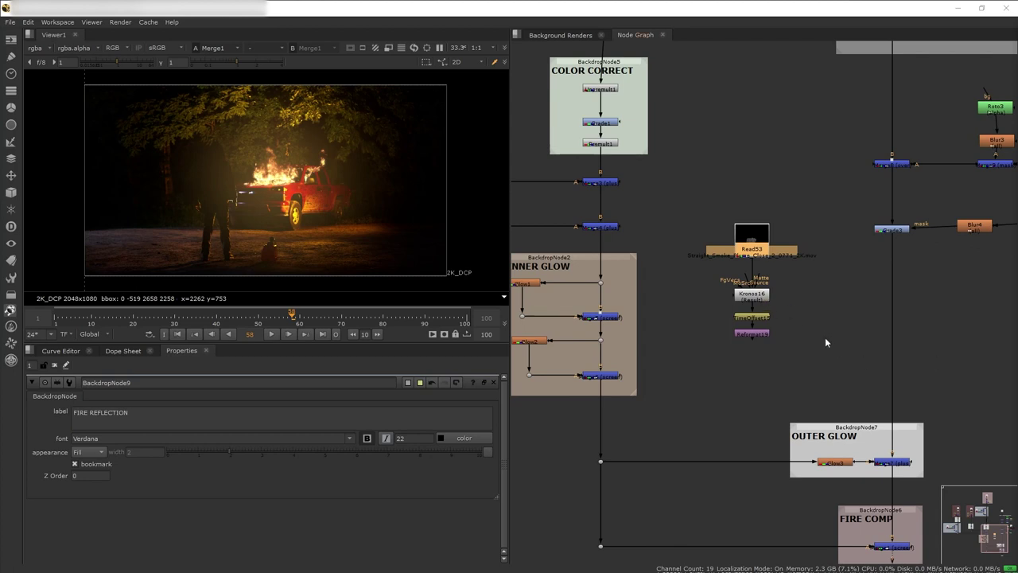
# Examine the smoke plume element through its Read53, Kronos16, time offset and reformat nodes.
pyautogui.press('f')
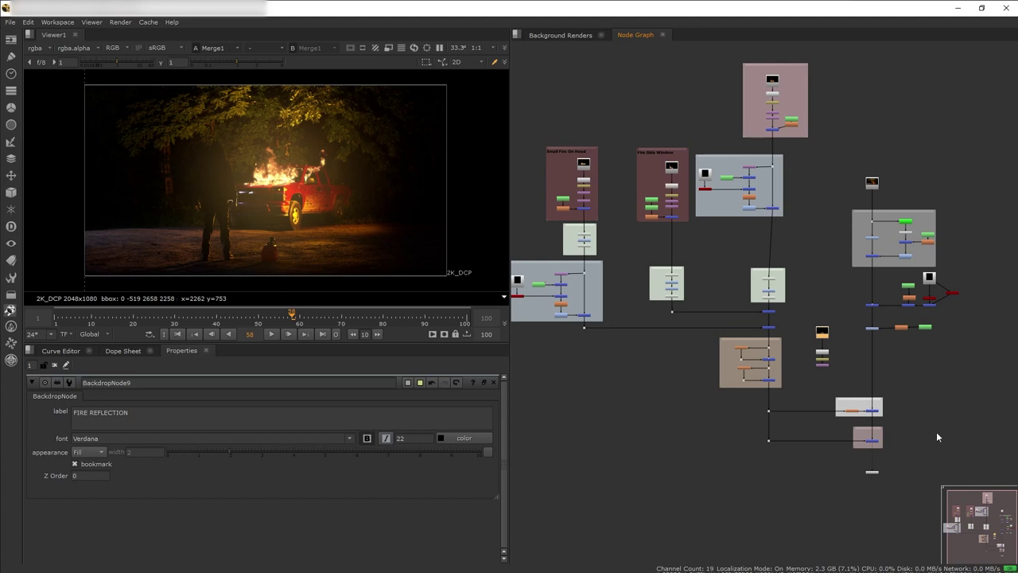
pyautogui.scroll(6, 844, 352)
pyautogui.press('1')
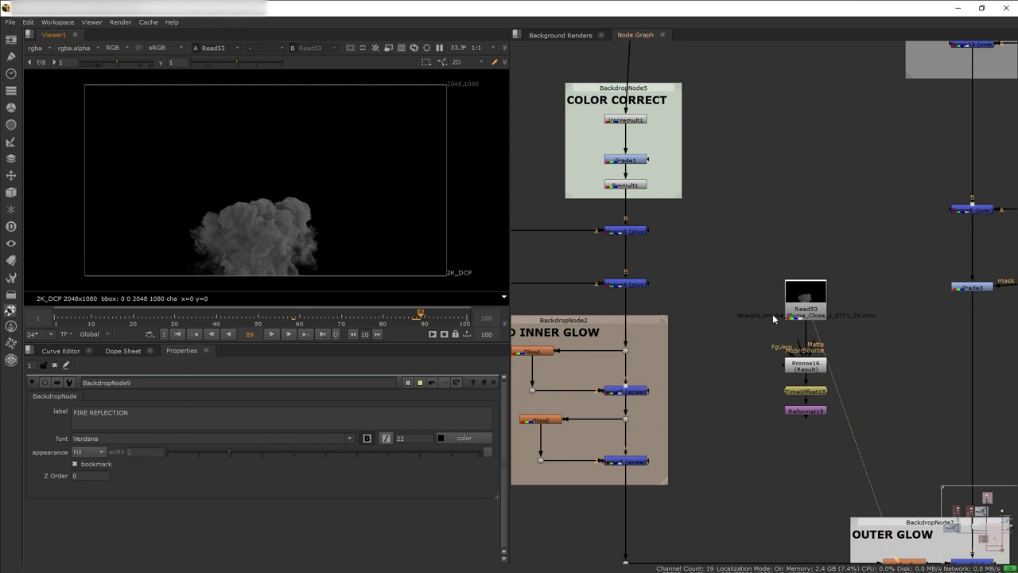
pyautogui.moveTo(848, 370); pyautogui.dragTo(849, 306, button='middle')
pyautogui.click(826, 289)
pyautogui.doubleClick(826, 289)
pyautogui.press('1')
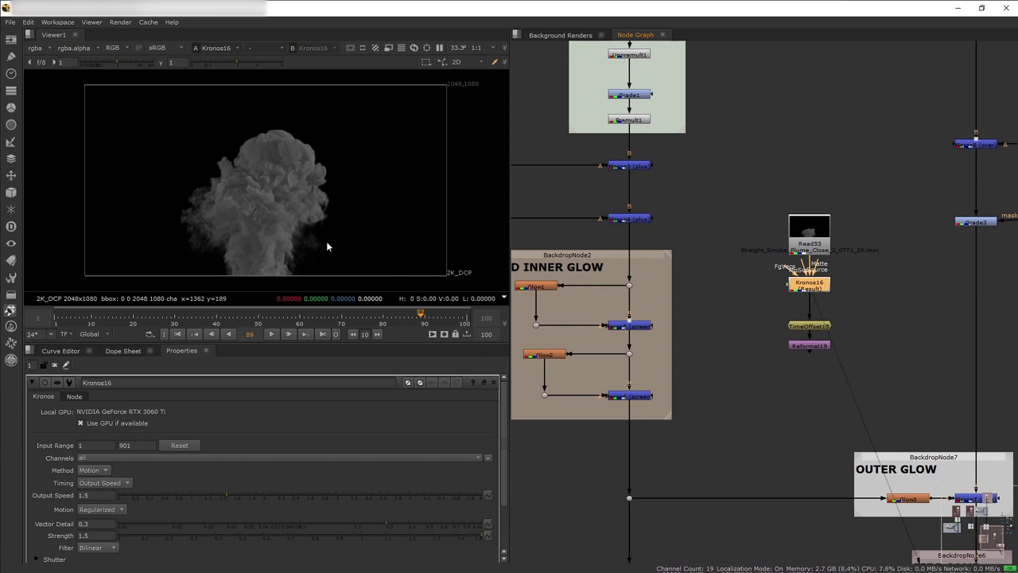
pyautogui.moveTo(824, 327); pyautogui.dragTo(824, 311)
pyautogui.press('1')
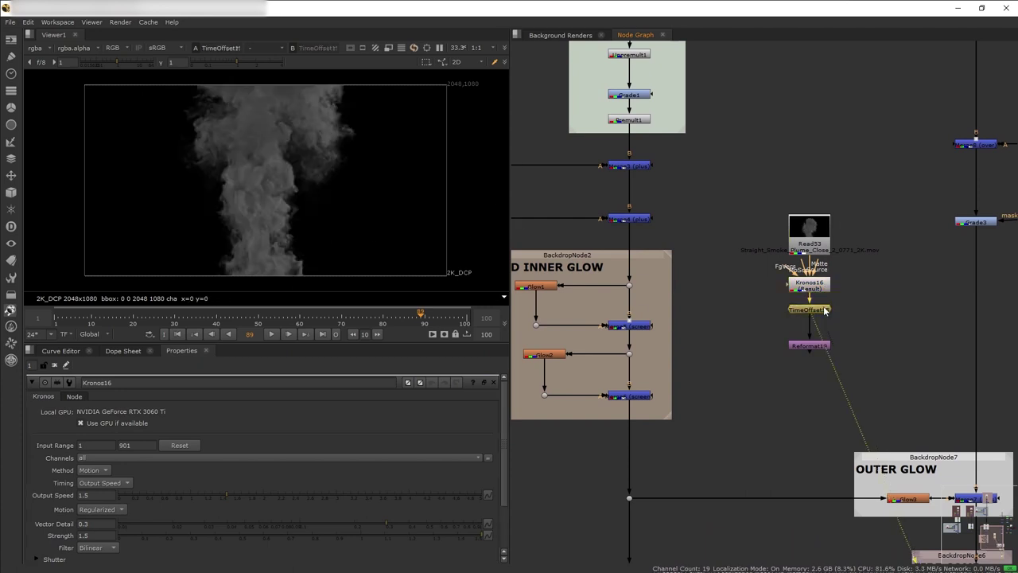
pyautogui.click(814, 348)
pyautogui.press('1')
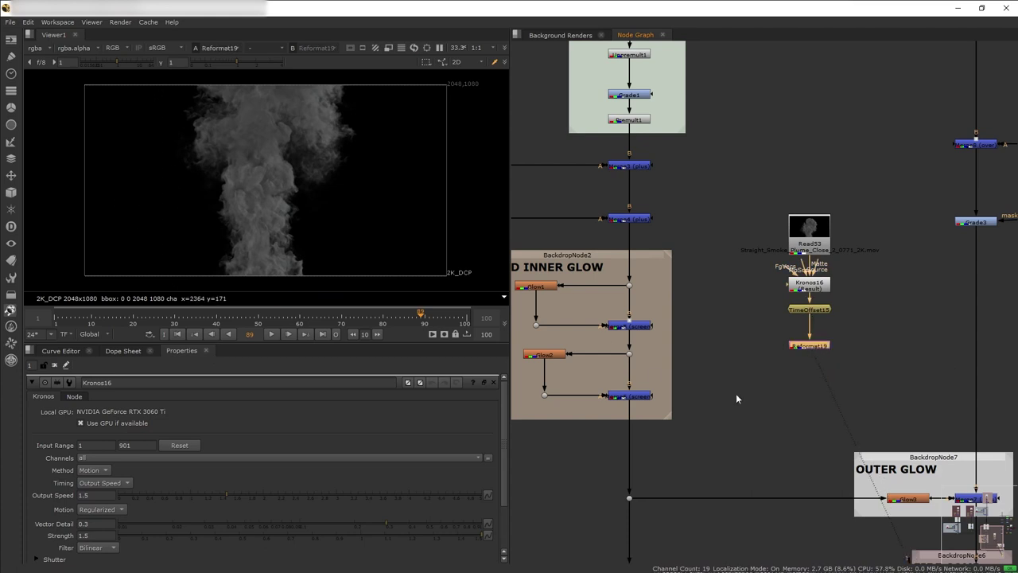
# Insert an over merge below Grade3 on the main pipe and connect the smoke's reformat node to its A input.
pyautogui.scroll(-2, 859, 282)
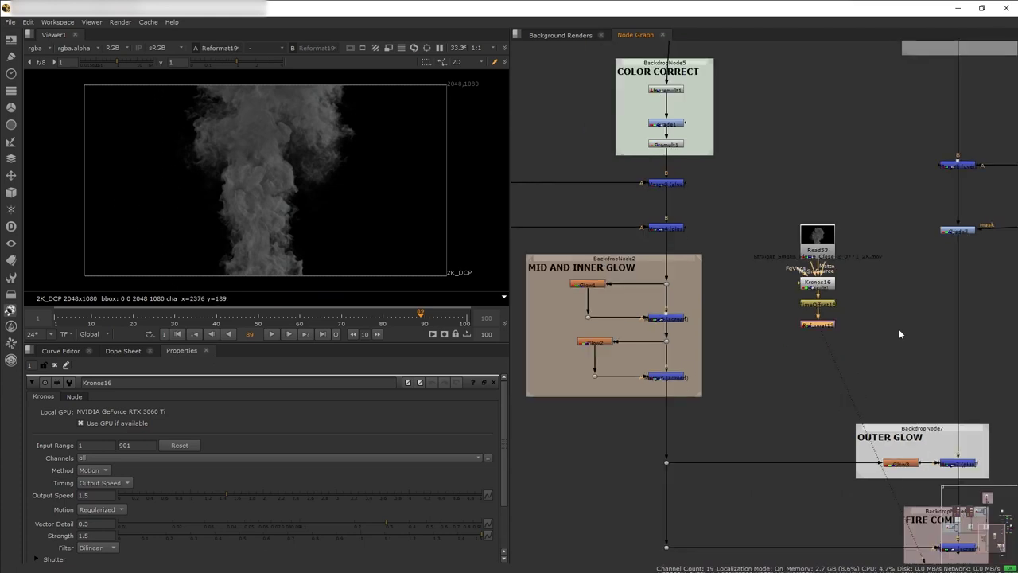
pyautogui.click(853, 358)
pyautogui.moveTo(847, 522); pyautogui.dragTo(760, 369, button='middle')
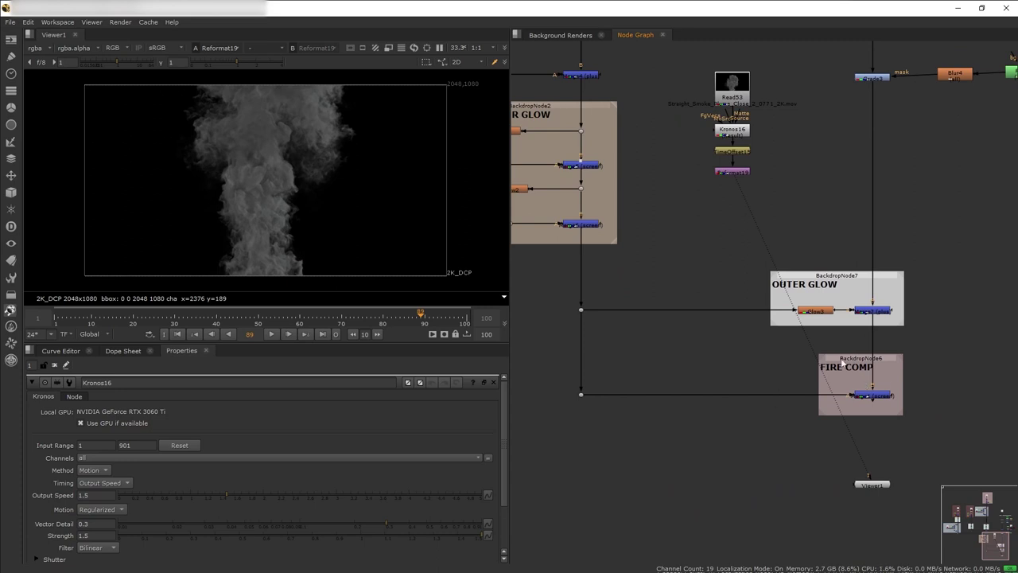
pyautogui.press('m')
pyautogui.moveTo(916, 170); pyautogui.dragTo(746, 172)
pyautogui.click(791, 207)
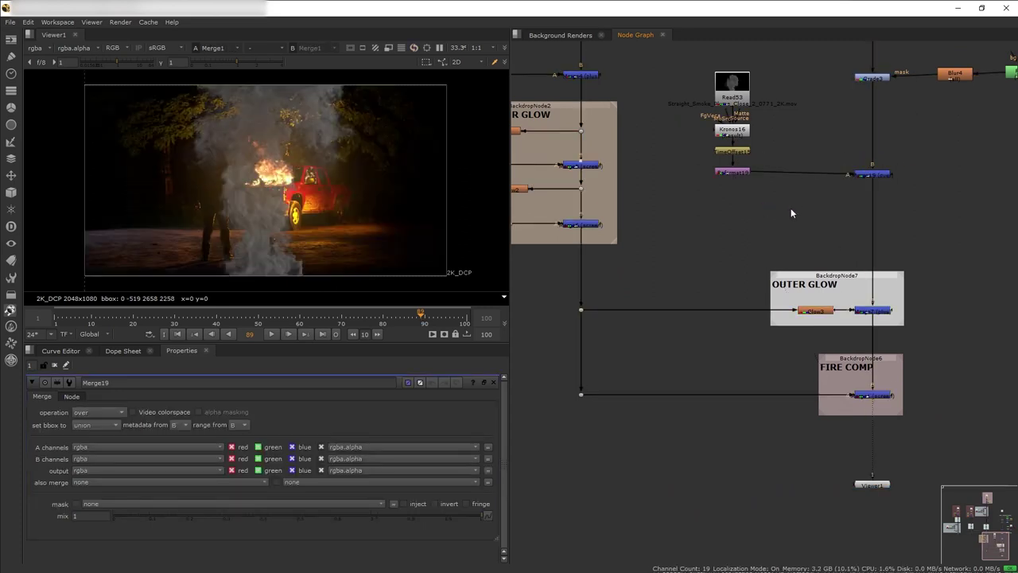
# Add a Transform below the smoke's reformat, move the smoke over the burning hood to about 114, 264, and scale it to 1.08.
pyautogui.press('t')
pyautogui.moveTo(798, 211); pyautogui.dragTo(799, 173)
pyautogui.moveTo(800, 173); pyautogui.dragTo(741, 186)
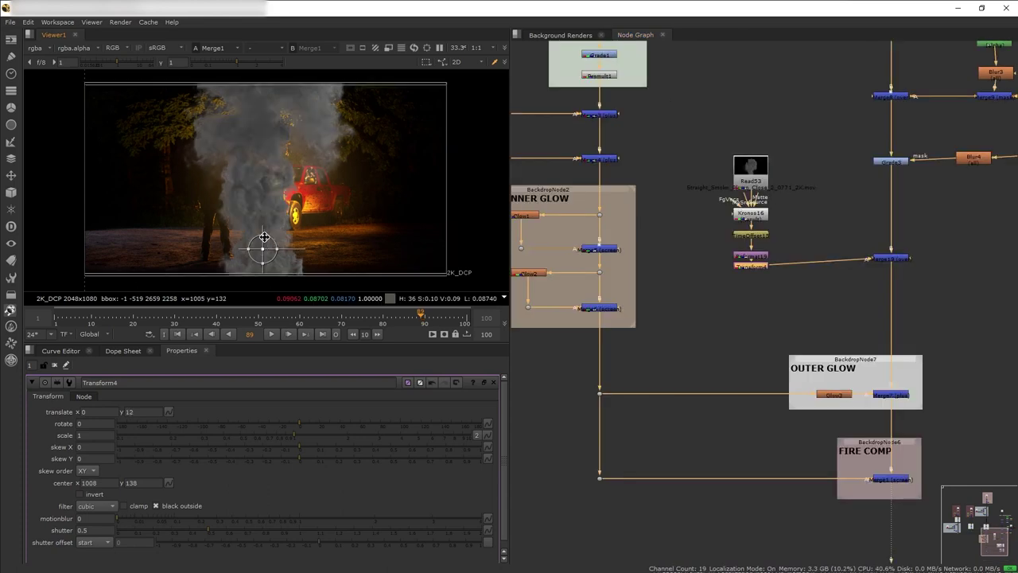
pyautogui.moveTo(264, 247); pyautogui.dragTo(276, 181)
pyautogui.scroll(3, 276, 180)
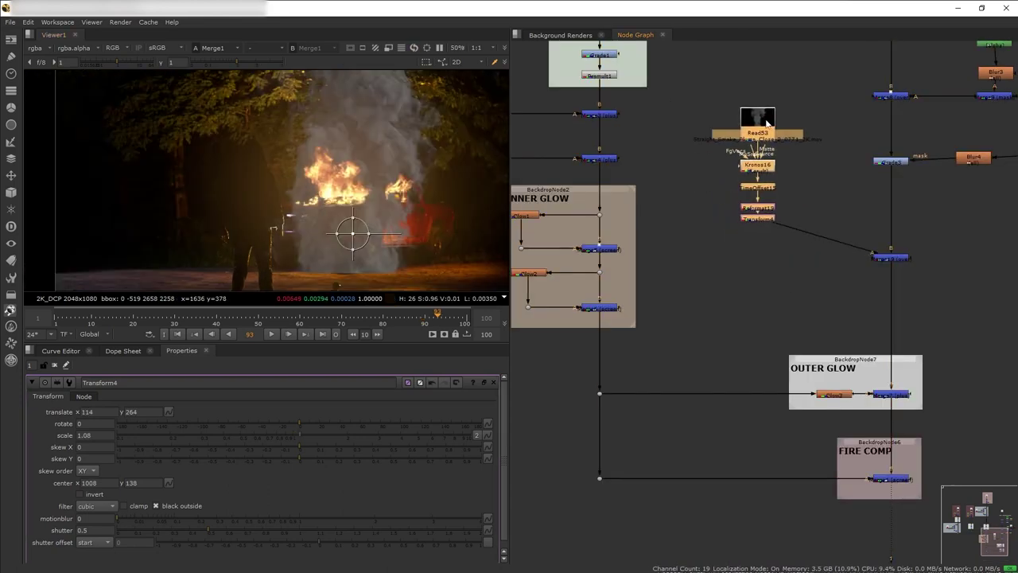
# Add a stencil merge below the smoke's transform with a blurred roto of the truck area to cut away the lower smoke.
pyautogui.press('m')
pyautogui.moveTo(794, 228); pyautogui.dragTo(740, 260)
pyautogui.press('o')
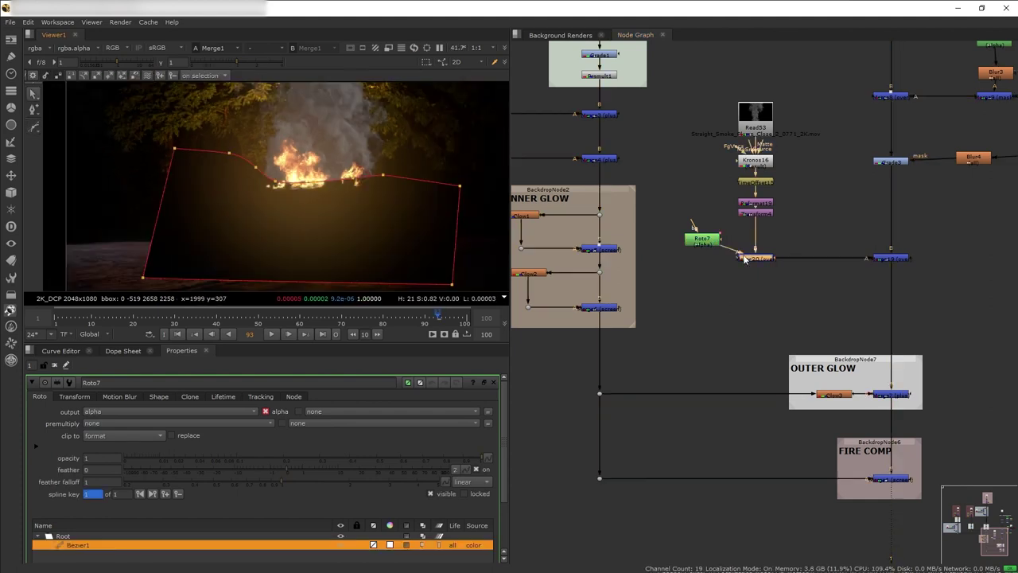
pyautogui.click(10, 124)
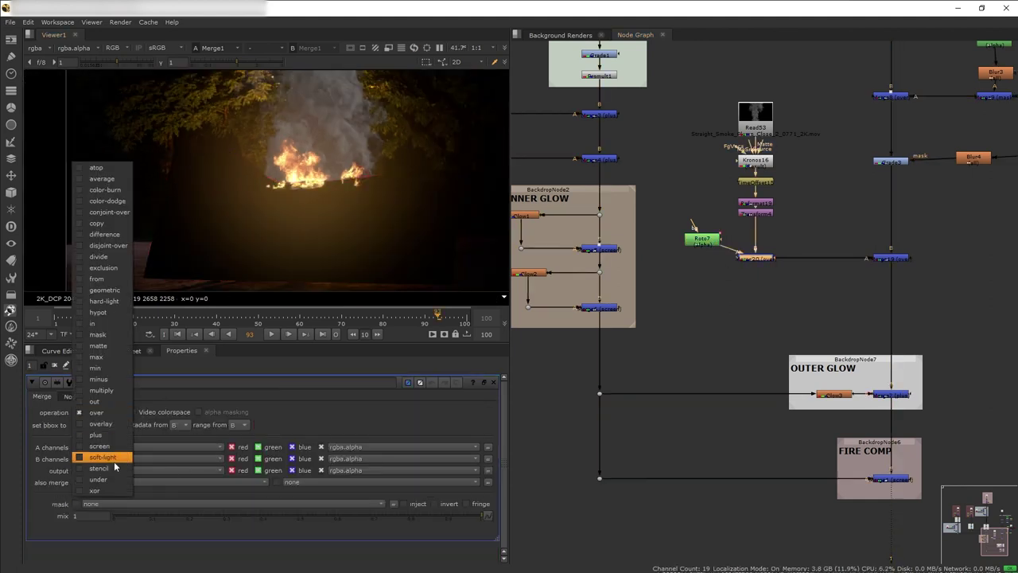
pyautogui.click(113, 461)
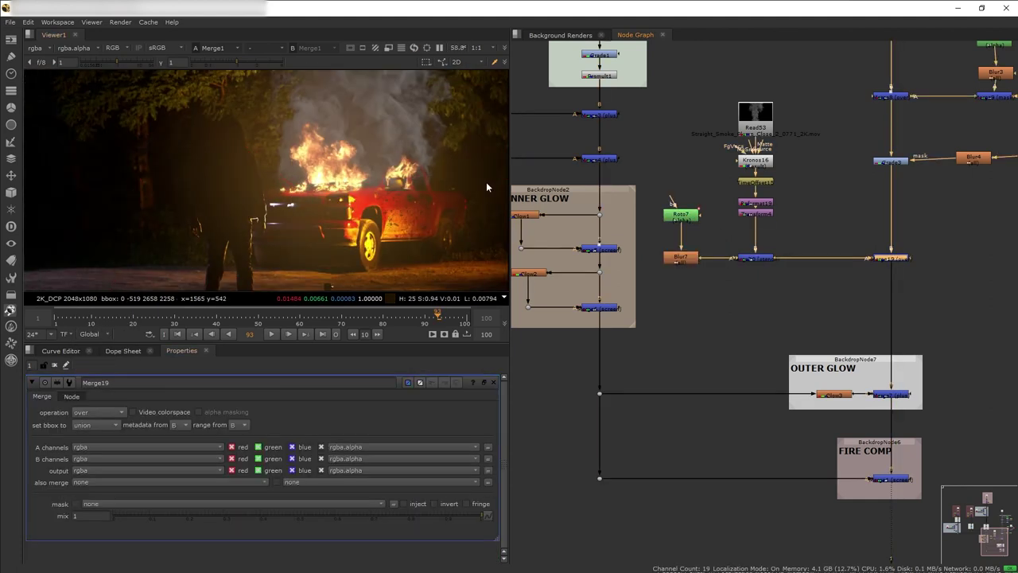
# Insert a Grade node below the smoke's stencil merge with a Premult node above it.
pyautogui.click(809, 277)
pyautogui.press('g')
pyautogui.moveTo(810, 277); pyautogui.dragTo(762, 284)
pyautogui.moveTo(890, 259); pyautogui.dragTo(886, 285)
pyautogui.press('Tab')
pyautogui.write('premult')
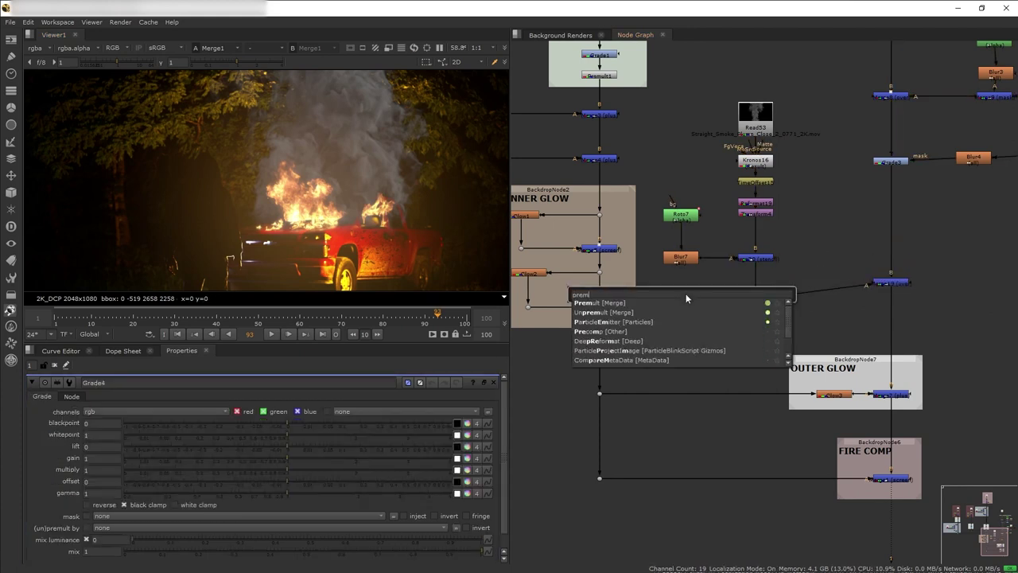
pyautogui.press('Return')
# Add an Unpremult below the smoke's grade and set the grade's gain to 0.062 and gamma to 1.045, 0.895, 0.745.
pyautogui.click(753, 318)
pyautogui.moveTo(756, 299)
pyautogui.mouseDown()
pyautogui.moveTo(769, 309)
pyautogui.moveTo(754, 308)
pyautogui.mouseUp()
pyautogui.press('Tab')
pyautogui.write('unp')
pyautogui.click(706, 323)
pyautogui.doubleClick(754, 294)
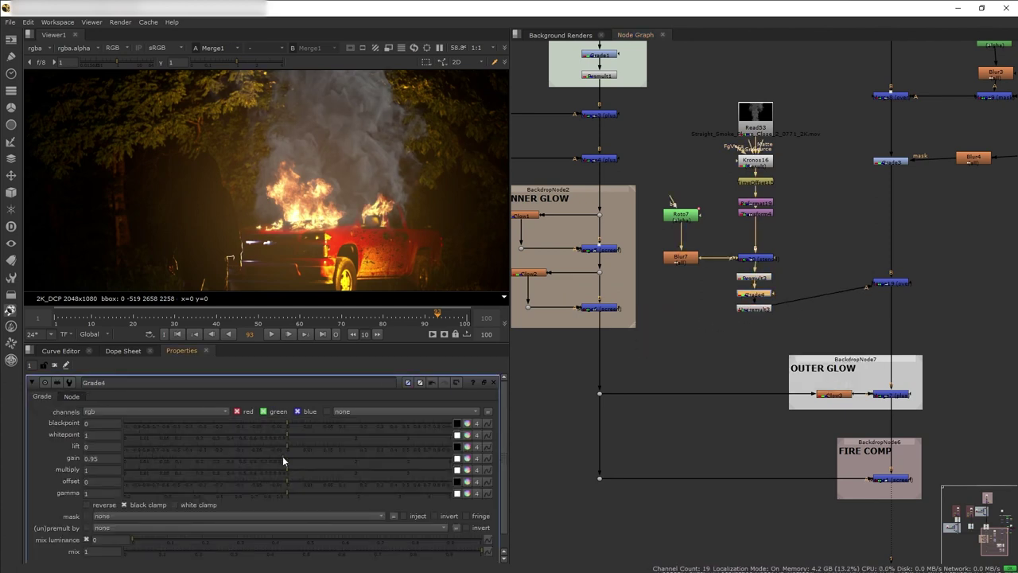
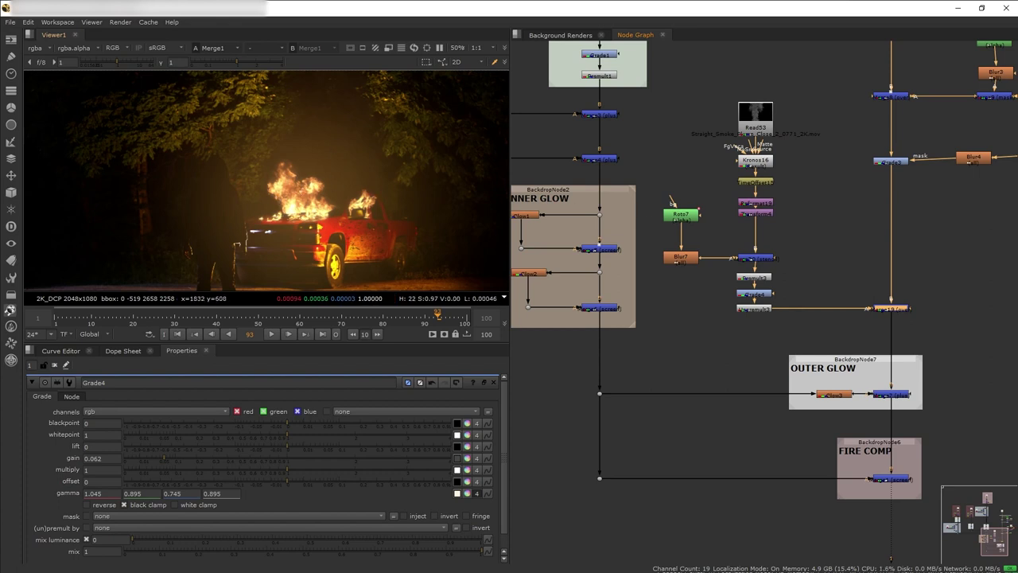
# Branch a new Blur node off the fire pipe below the mid and inner glow and view its output.
pyautogui.click(745, 340)
pyautogui.moveTo(693, 350); pyautogui.dragTo(749, 324, button='middle')
pyautogui.click(653, 370)
pyautogui.press('1')
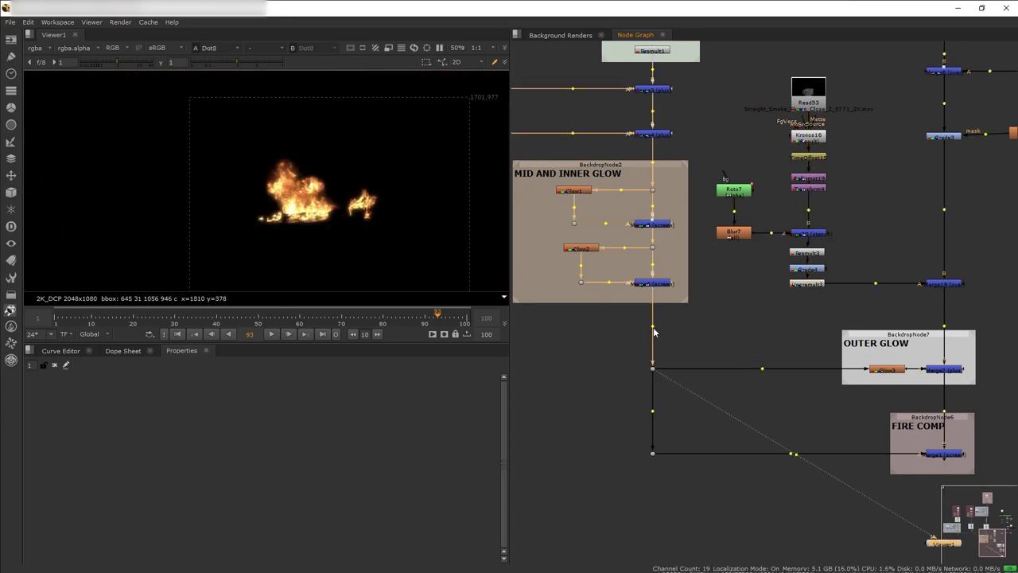
pyautogui.click(709, 331)
pyautogui.press('b')
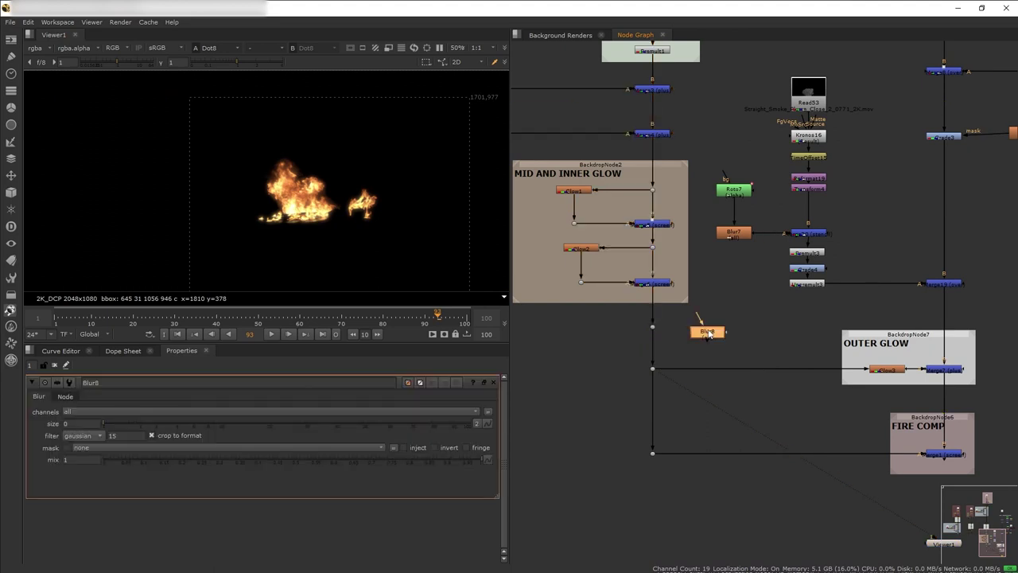
pyautogui.moveTo(686, 322); pyautogui.dragTo(707, 327)
pyautogui.press('1')
# Set the fire branch blur's size to 300 and add a Grade below it with a whitepoint of 0.14.
pyautogui.moveTo(73, 424); pyautogui.dragTo(31, 423)
pyautogui.write('3')
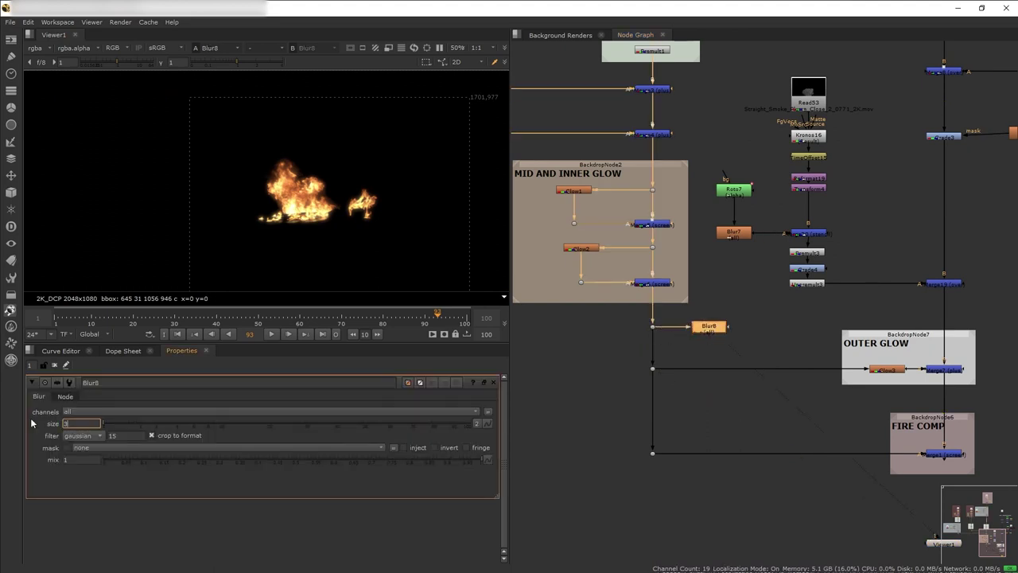
pyautogui.write('00')
pyautogui.press('Return')
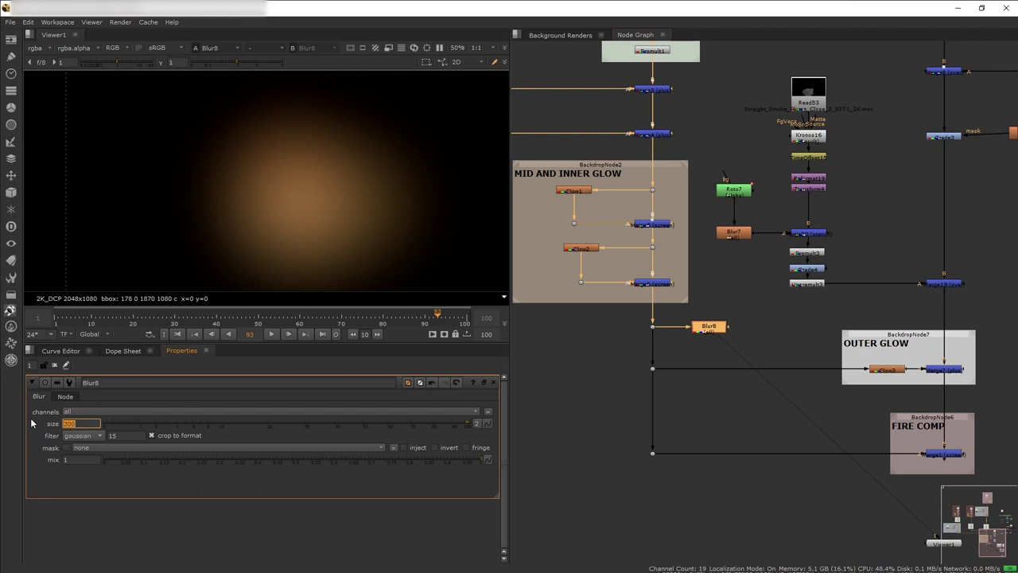
pyautogui.press('g')
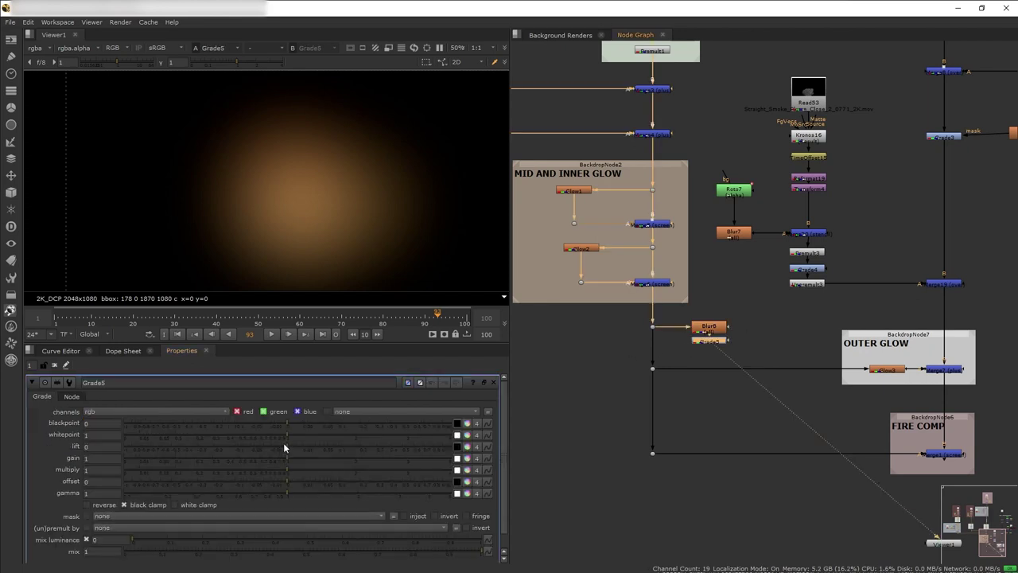
pyautogui.moveTo(283, 434); pyautogui.dragTo(184, 454)
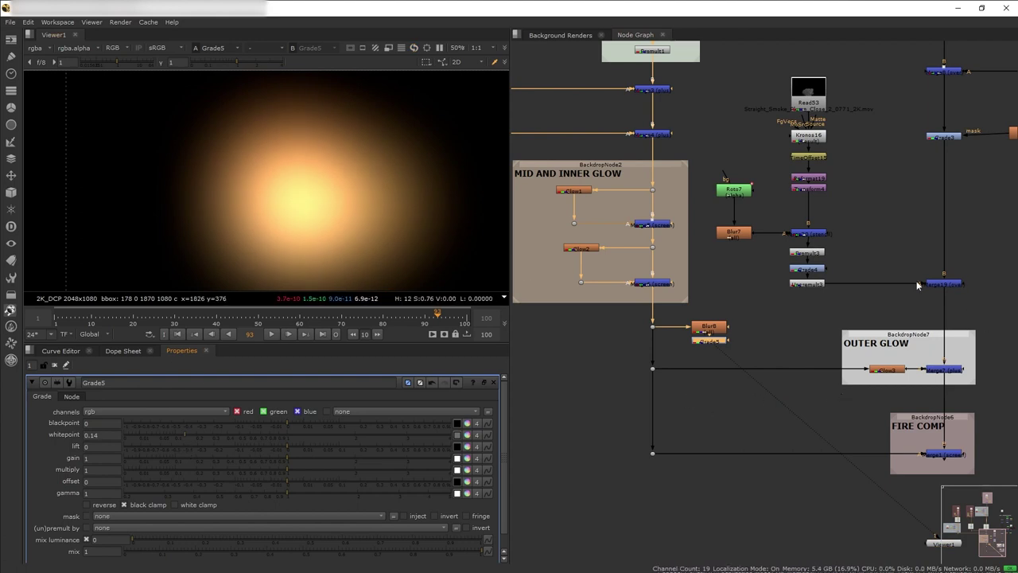
# Add a dot below the smoke's stencil merge and shift its premult, grade and unpremult nodes into a side branch.
pyautogui.click(808, 284)
pyautogui.press('1')
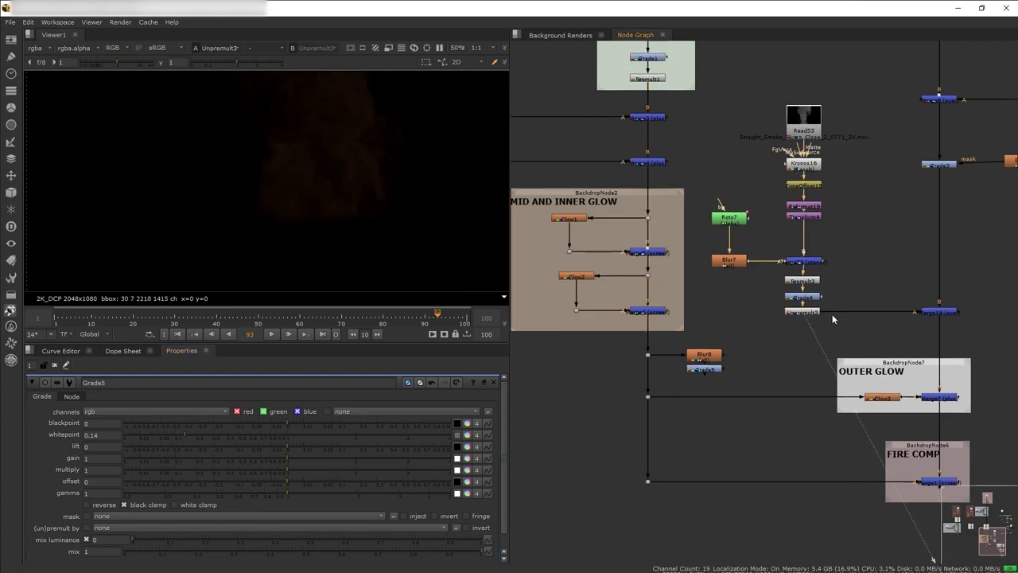
pyautogui.moveTo(807, 301); pyautogui.dragTo(805, 295)
pyautogui.press('1')
pyautogui.moveTo(746, 229); pyautogui.dragTo(723, 293)
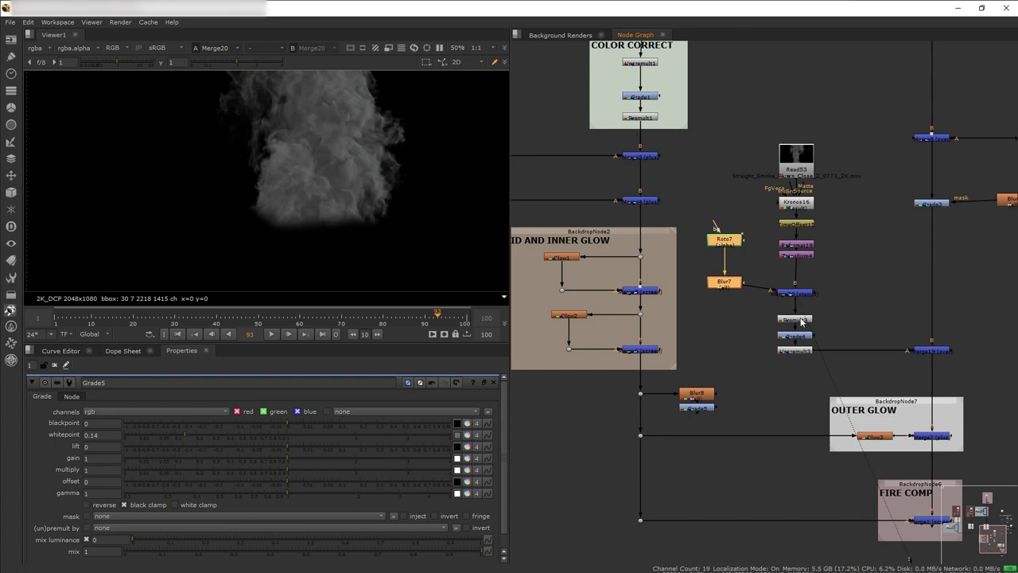
pyautogui.moveTo(791, 295); pyautogui.dragTo(793, 288)
pyautogui.moveTo(875, 109); pyautogui.dragTo(697, 384)
pyautogui.moveTo(798, 312); pyautogui.dragTo(829, 337)
pyautogui.moveTo(797, 293); pyautogui.dragTo(858, 275)
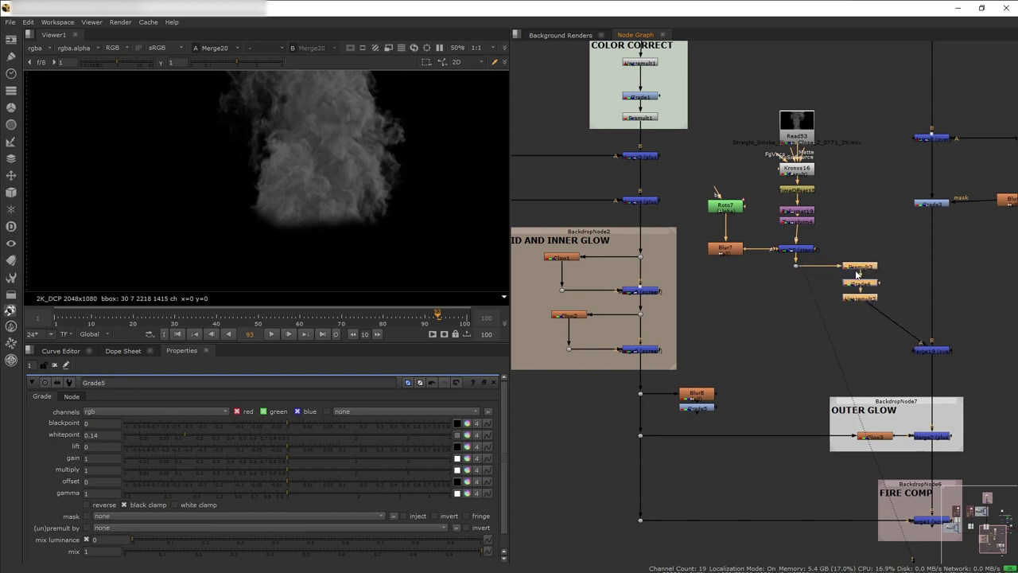
# Duplicate the smoke's premult, grade and unpremult chain and connect the copy below the new dot.
pyautogui.click(788, 304)
pyautogui.hotkey('ctrl', 'z')
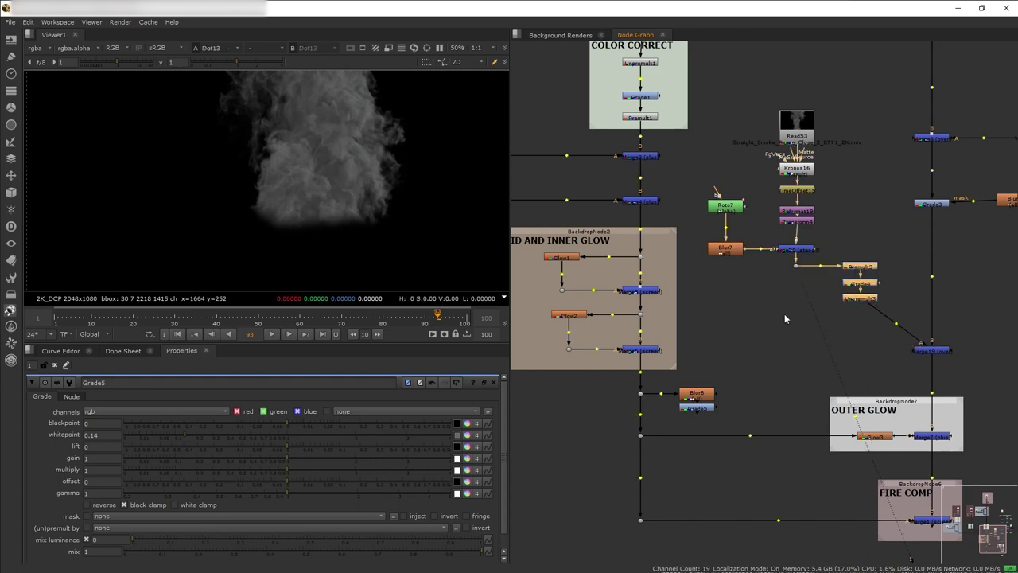
pyautogui.click(774, 322)
pyautogui.hotkey('ctrl', 'v')
pyautogui.moveTo(770, 322); pyautogui.dragTo(802, 290)
pyautogui.moveTo(811, 330); pyautogui.dragTo(804, 325)
# Tint the duplicated smoke grade orange with whitepoint 0.235 and gain 2 red, 0.6 green, 0 blue.
pyautogui.doubleClick(798, 308)
pyautogui.moveTo(286, 435); pyautogui.dragTo(202, 437)
pyautogui.click(468, 459)
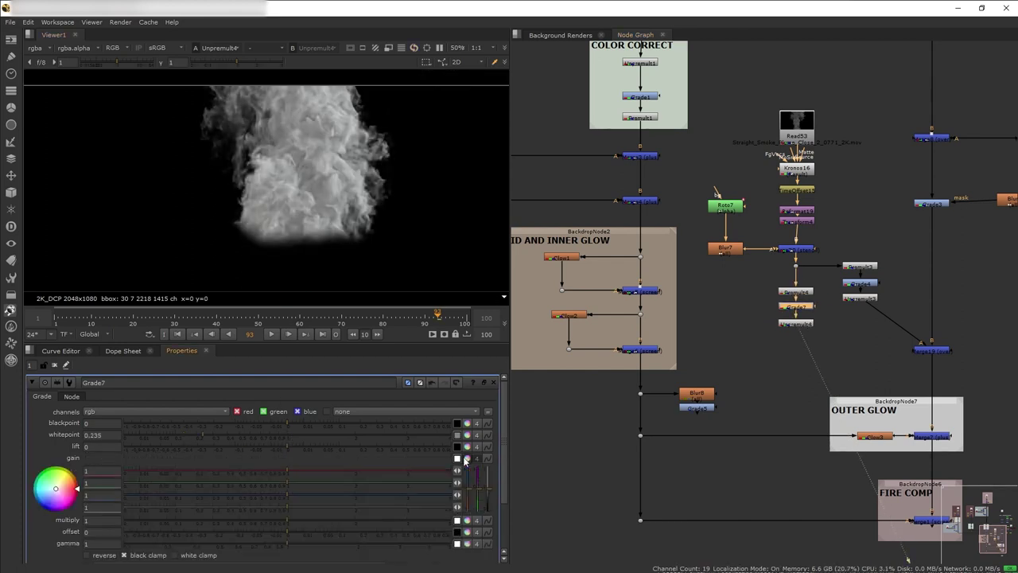
pyautogui.moveTo(469, 489); pyautogui.dragTo(469, 503)
pyautogui.moveTo(286, 483); pyautogui.dragTo(250, 482)
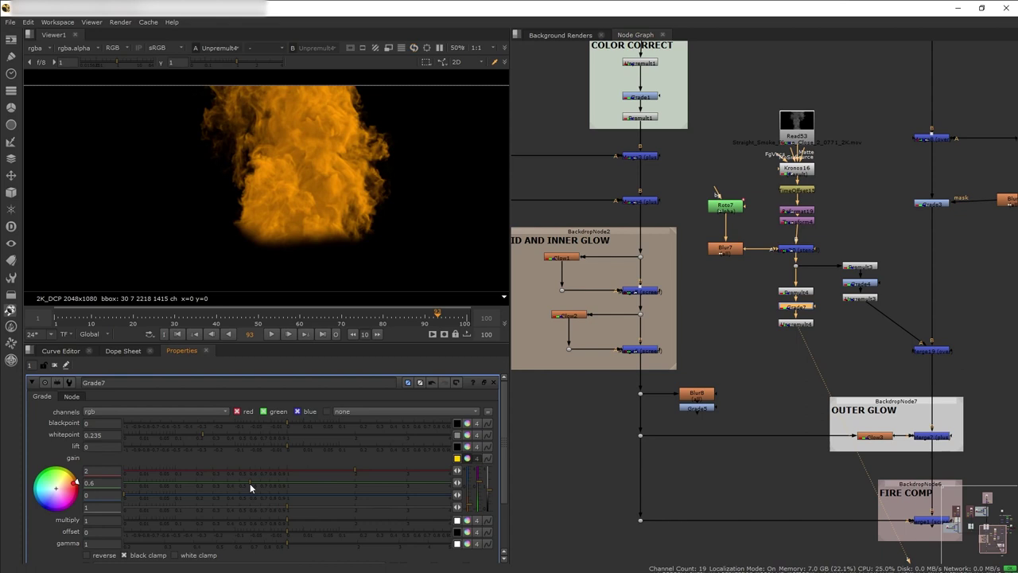
# Merge the blurred fire grade with the orange smoke below its unpremult and set the merge operation to multiply.
pyautogui.doubleClick(797, 323)
pyautogui.click(693, 410)
pyautogui.press('1')
pyautogui.click(796, 324)
pyautogui.press('1')
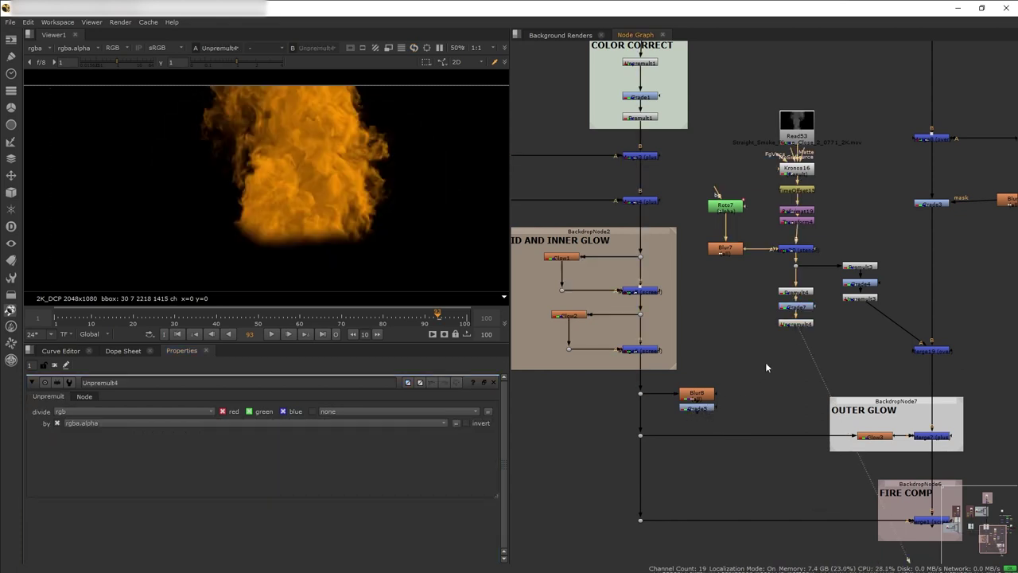
pyautogui.press('m')
pyautogui.moveTo(787, 359); pyautogui.dragTo(714, 408)
pyautogui.moveTo(794, 369); pyautogui.dragTo(794, 358)
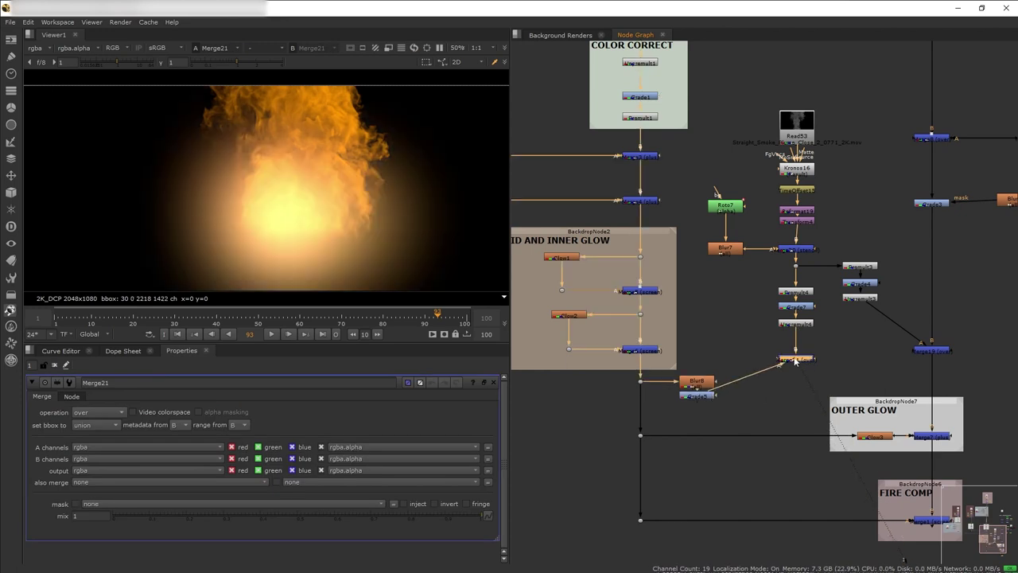
pyautogui.click(117, 413)
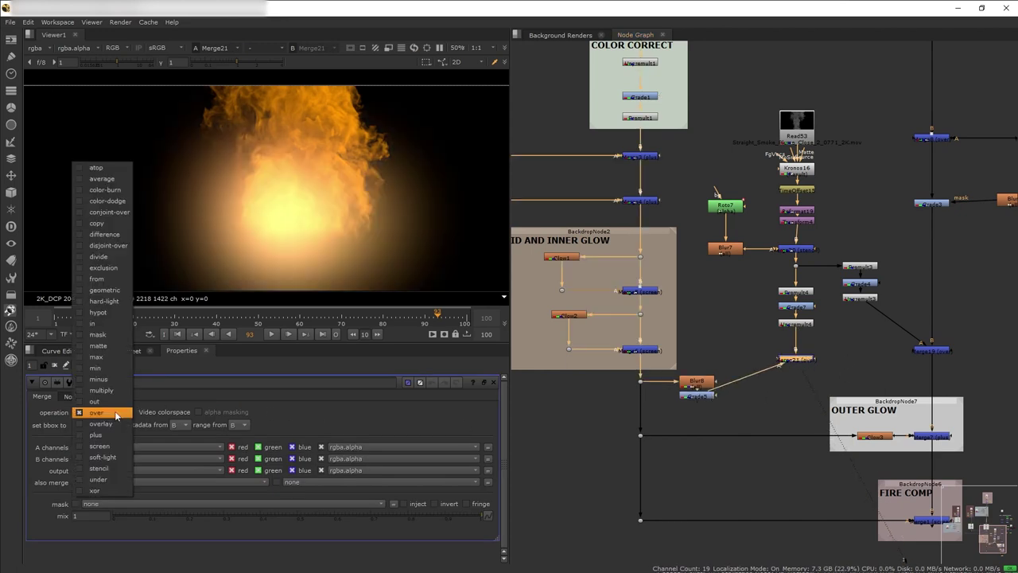
pyautogui.click(114, 390)
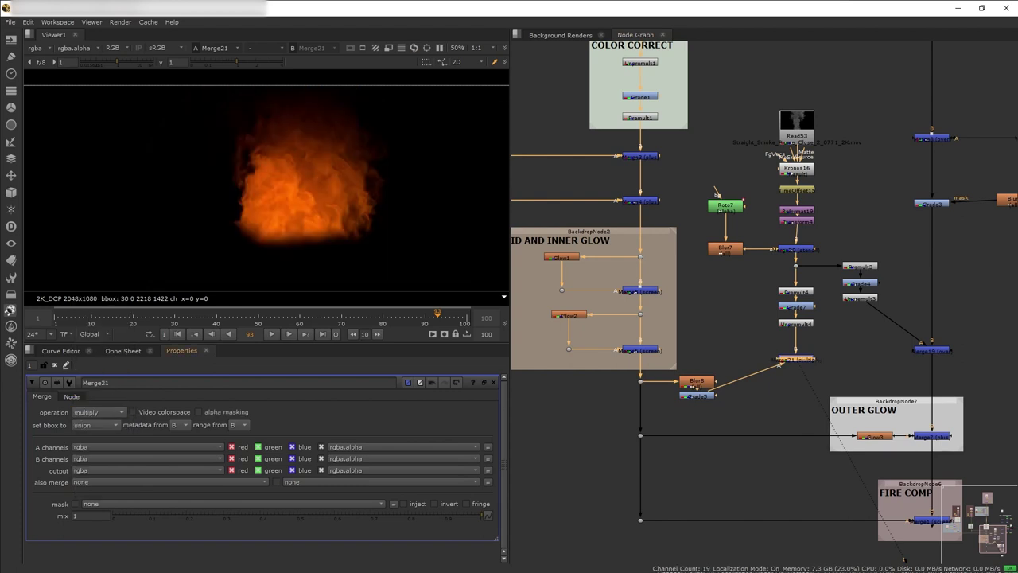
# Lower the whitepoint of Grade5 on the blurred fire to 0.028 to brighten the smoke glow.
pyautogui.doubleClick(699, 394)
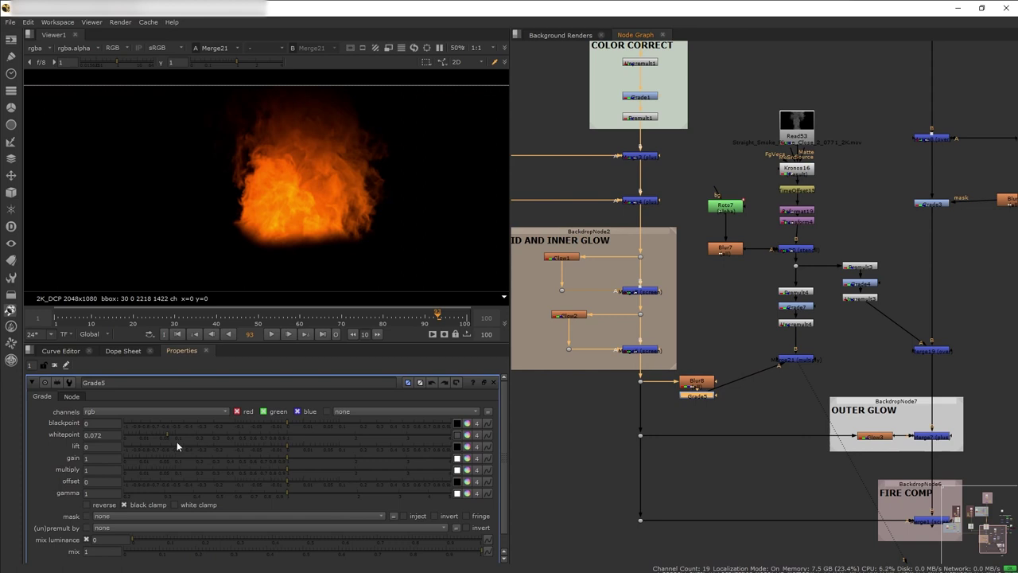
pyautogui.moveTo(167, 435); pyautogui.dragTo(152, 434)
pyautogui.click(930, 350)
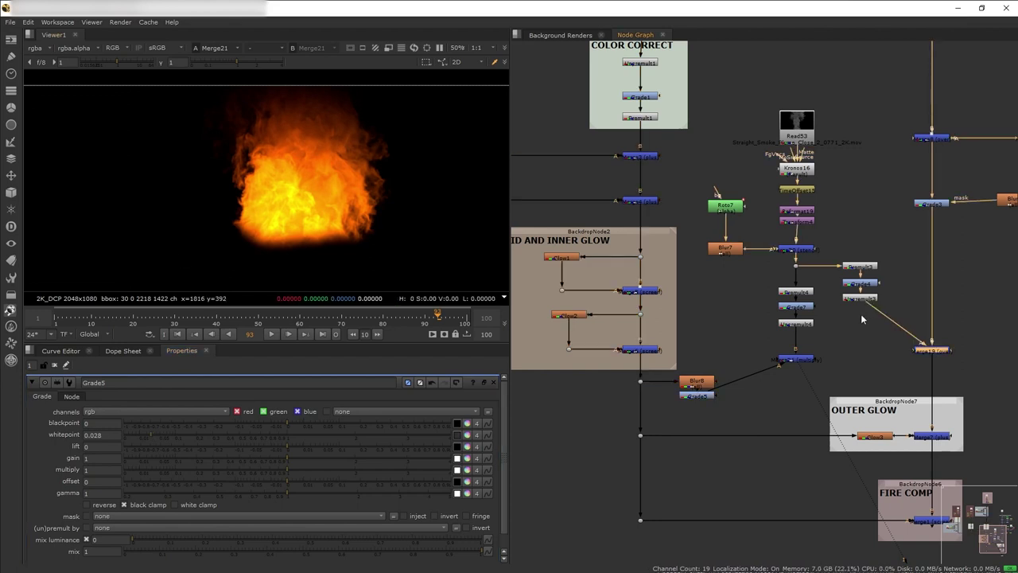
pyautogui.click(796, 359)
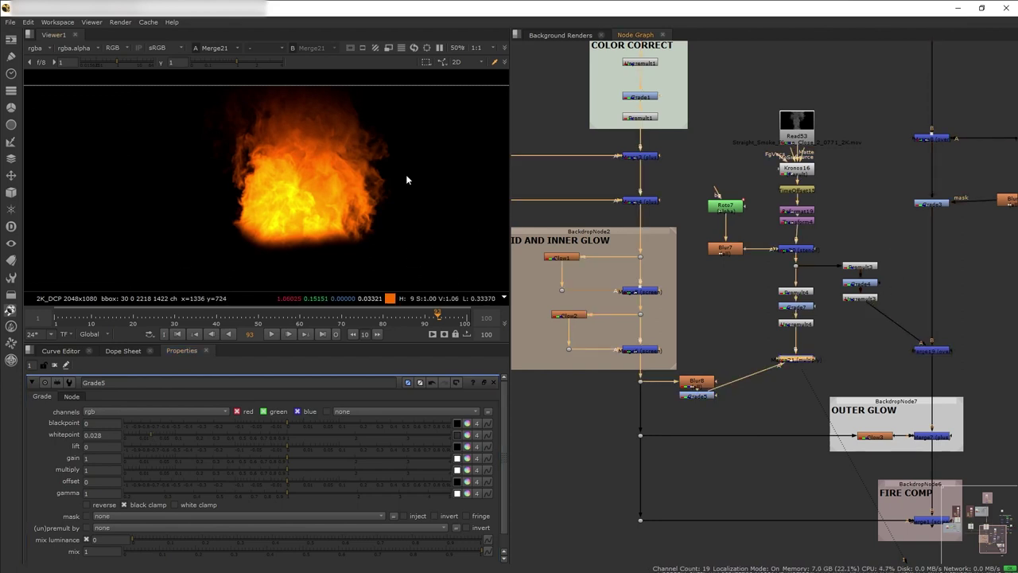
# Merge the multiplied fire-lit smoke over the separately graded smoke branch and feed the result into the main comp's smoke merge.
pyautogui.click(866, 299)
pyautogui.press('1')
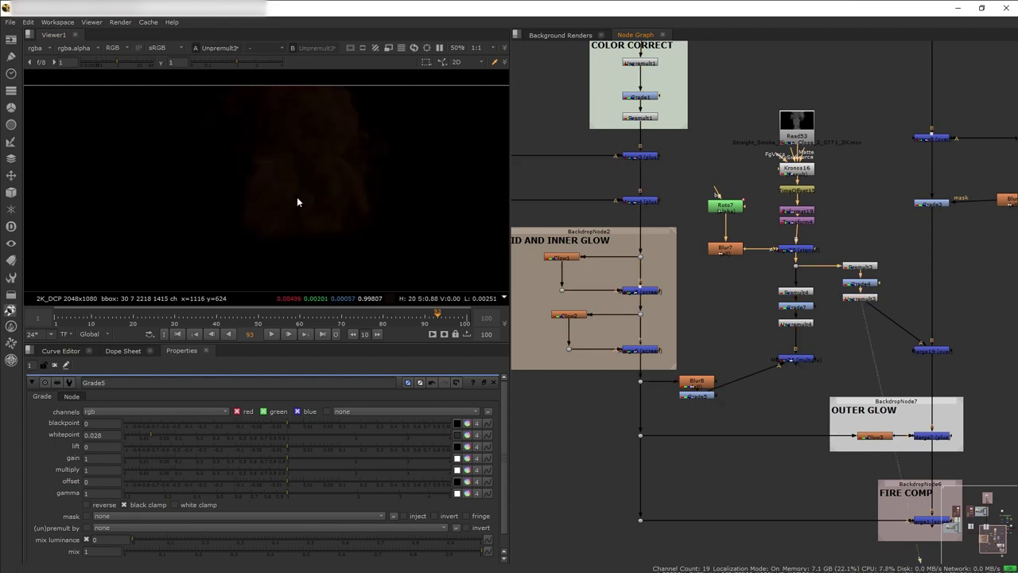
pyautogui.click(849, 341)
pyautogui.press('m')
pyautogui.moveTo(854, 344); pyautogui.dragTo(802, 359)
pyautogui.moveTo(944, 350); pyautogui.dragTo(944, 356)
pyautogui.press('1')
pyautogui.moveTo(871, 307); pyautogui.dragTo(872, 365)
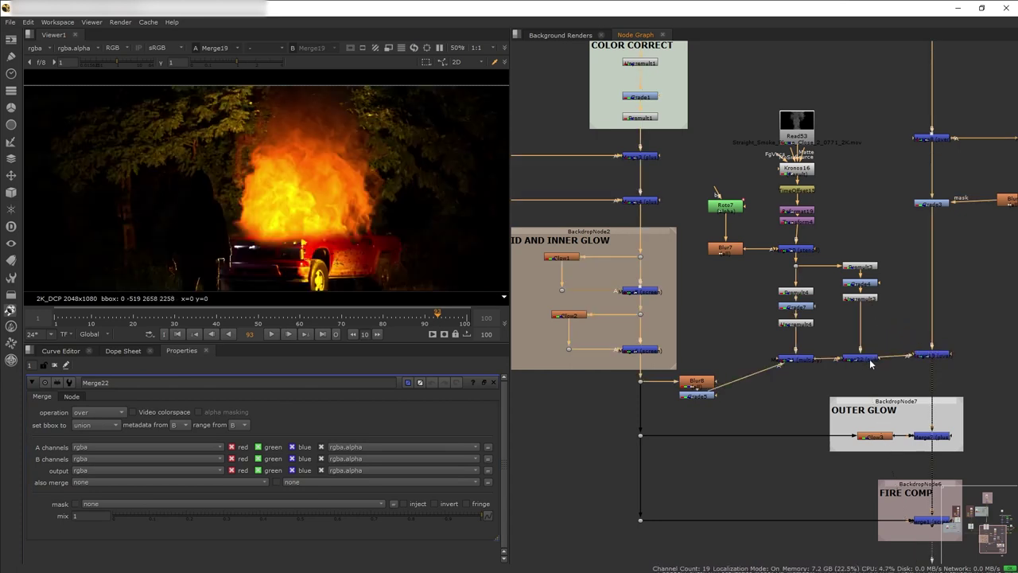
# View the comp through the outer glow and fire comp merges and lower the multiply of Grade7 on the orange smoke.
pyautogui.moveTo(932, 435); pyautogui.dragTo(884, 325, button='middle')
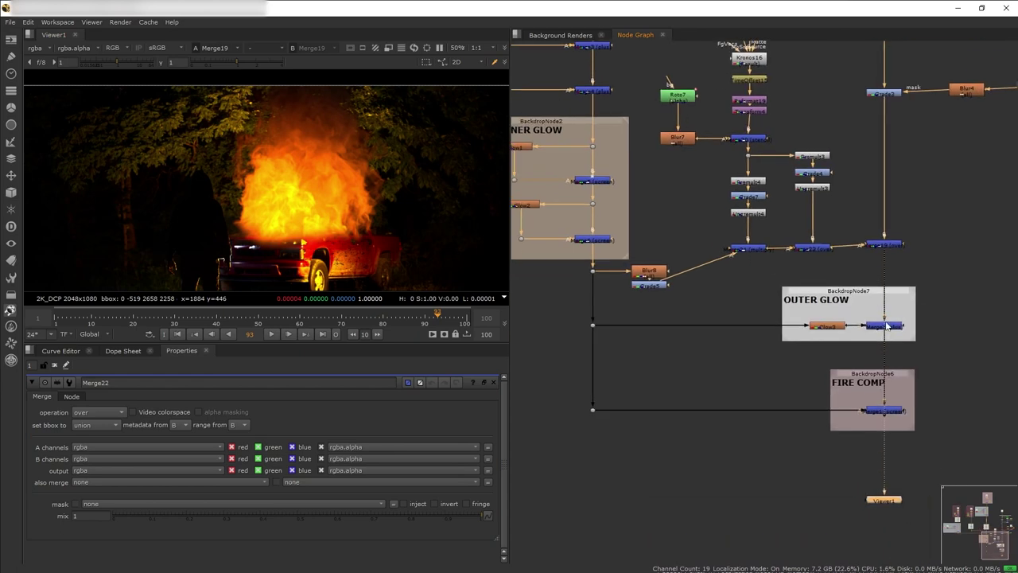
pyautogui.keyDown('ctrl'); pyautogui.keyDown('shift'); pyautogui.click(888, 329); pyautogui.keyUp('shift'); pyautogui.keyUp('ctrl')
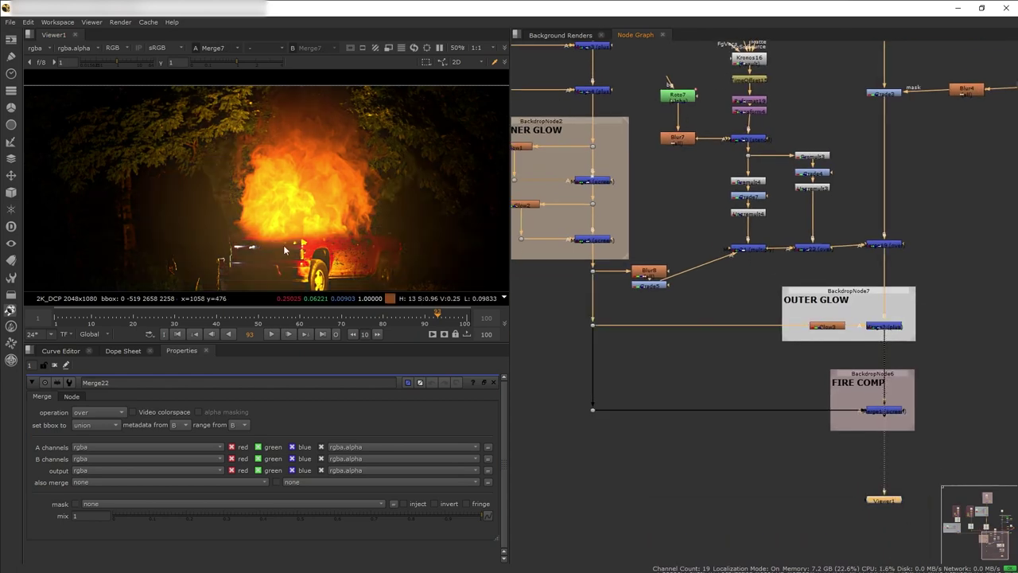
pyautogui.click(892, 412)
pyautogui.press('1')
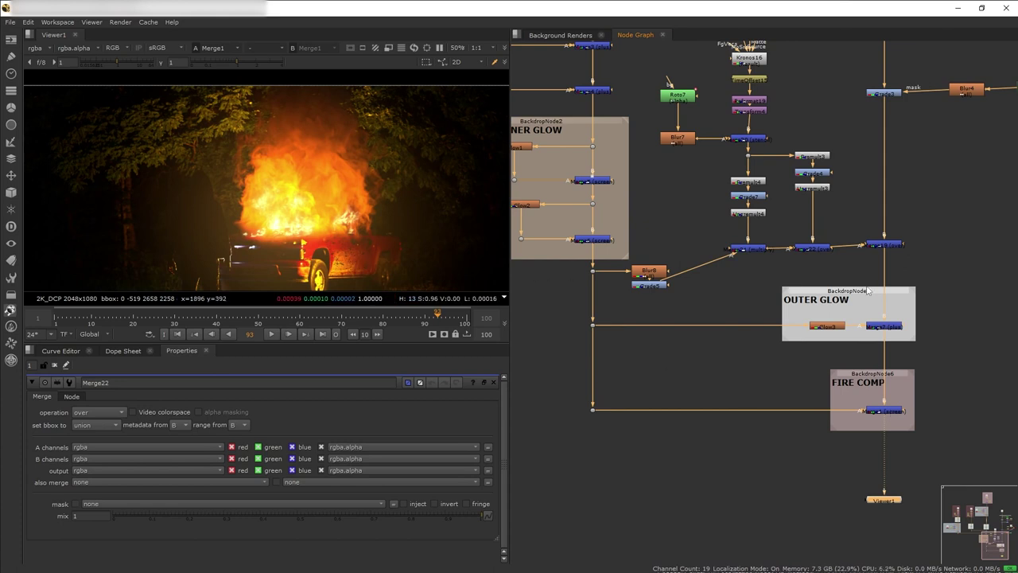
pyautogui.scroll(3, 786, 207)
pyautogui.scroll(2, 277, 225)
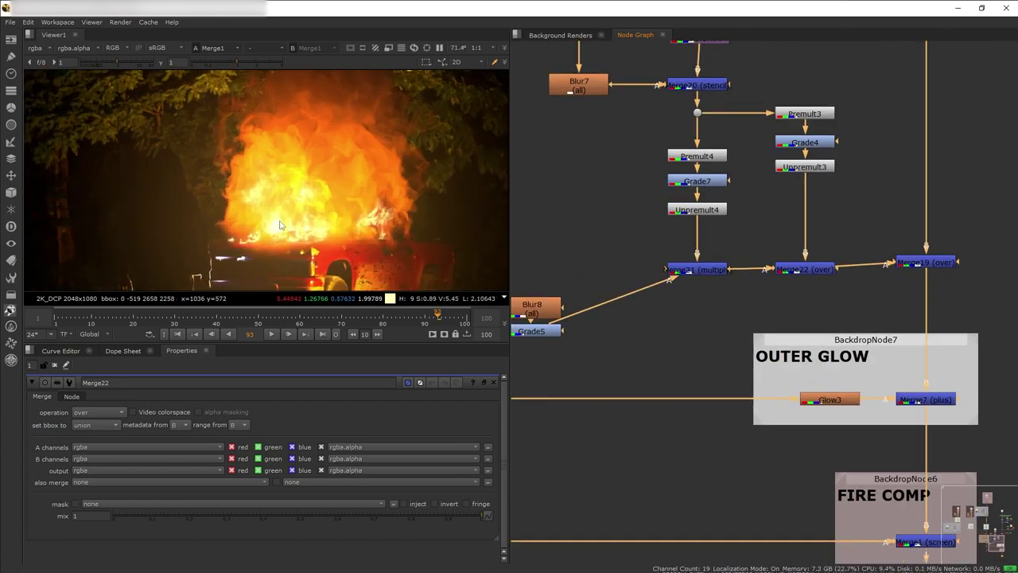
pyautogui.click(698, 182)
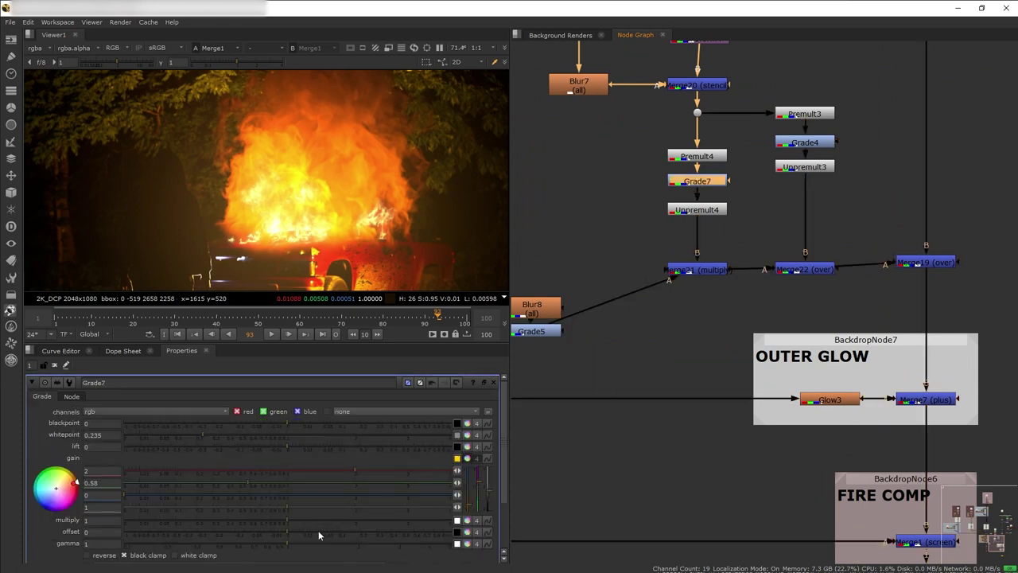
pyautogui.scroll(-2, 318, 535)
pyautogui.moveTo(284, 491); pyautogui.dragTo(259, 492)
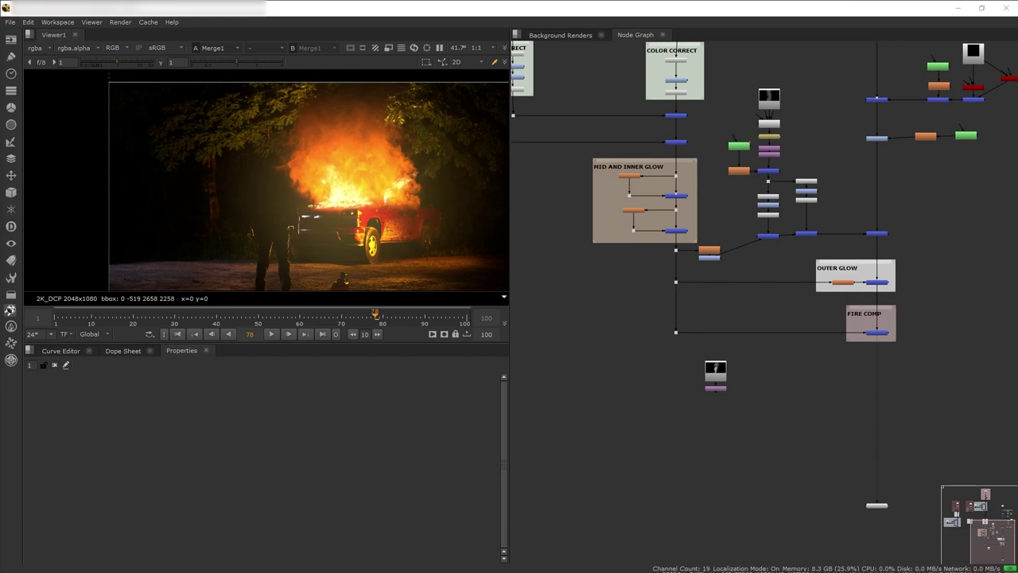
# View the reformatted Small_Rising_Smoke clip and inspect its alpha channel.
pyautogui.scroll(5, 724, 397)
pyautogui.click(701, 376)
pyautogui.press('1')
pyautogui.press('f')
pyautogui.moveTo(265, 210); pyautogui.dragTo(261, 229, button='middle')
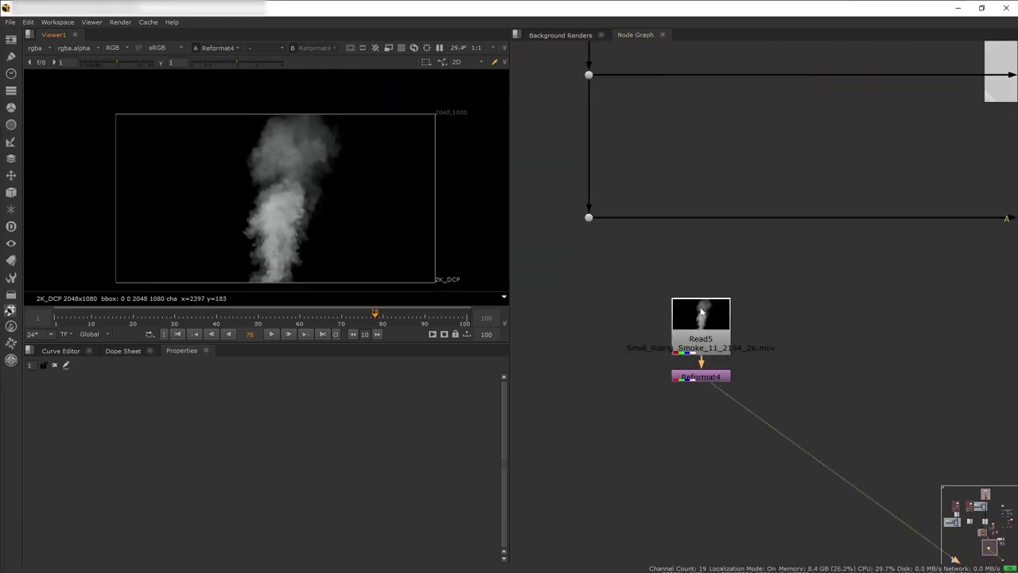
pyautogui.click(872, 388)
pyautogui.moveTo(873, 388); pyautogui.dragTo(884, 374, button='middle')
pyautogui.press('a')
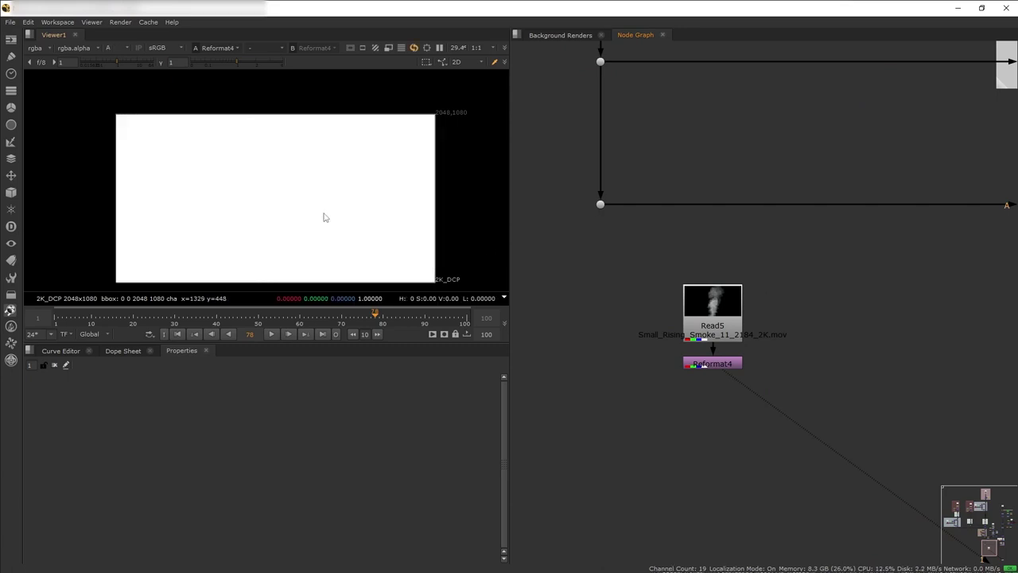
pyautogui.press('a')
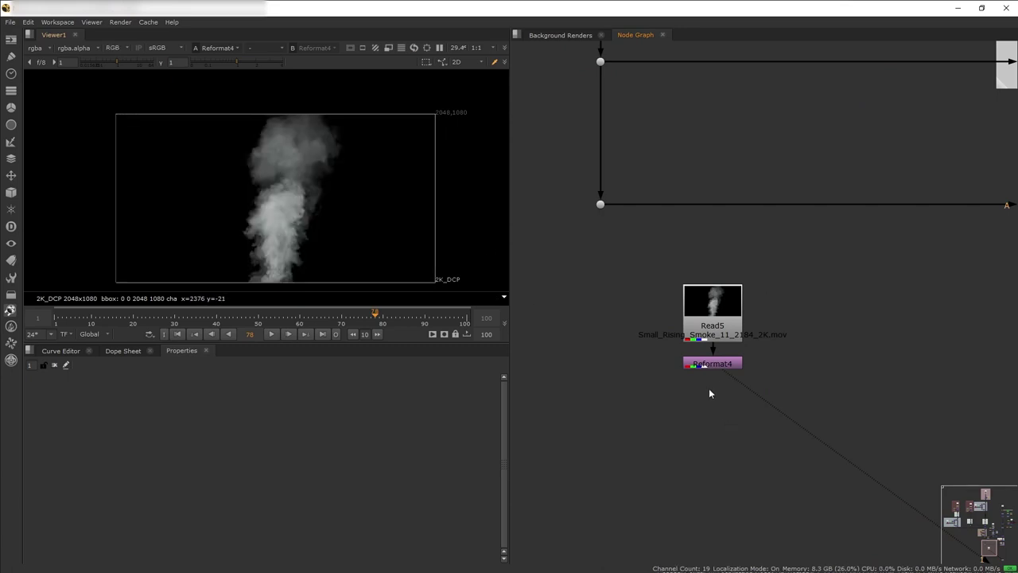
# Add a Shuffle below the rising smoke's reformat and route its green channel into the alpha.
pyautogui.press('Tab')
pyautogui.write('shuffle')
pyautogui.press('Return')
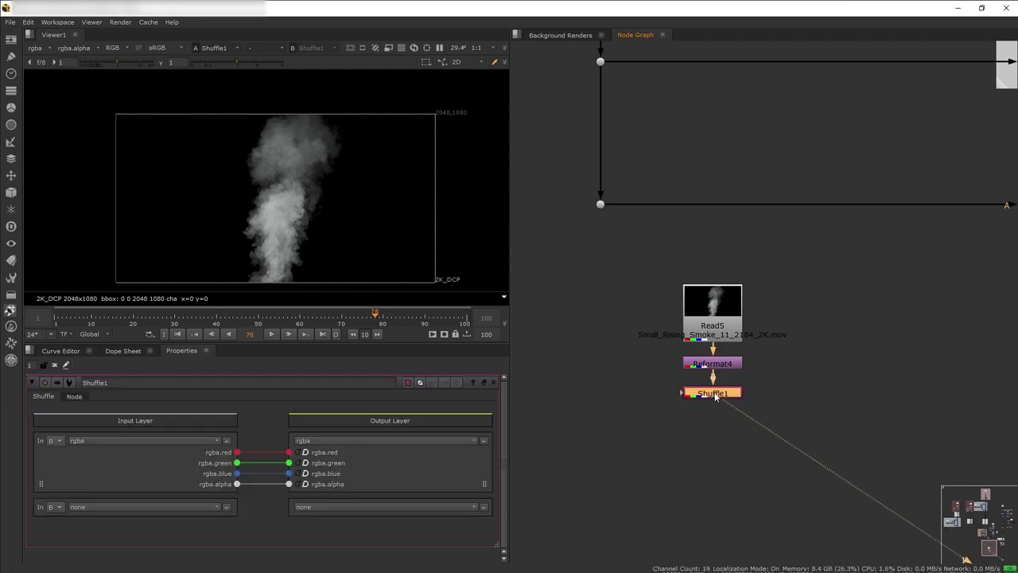
pyautogui.moveTo(236, 462); pyautogui.dragTo(289, 484)
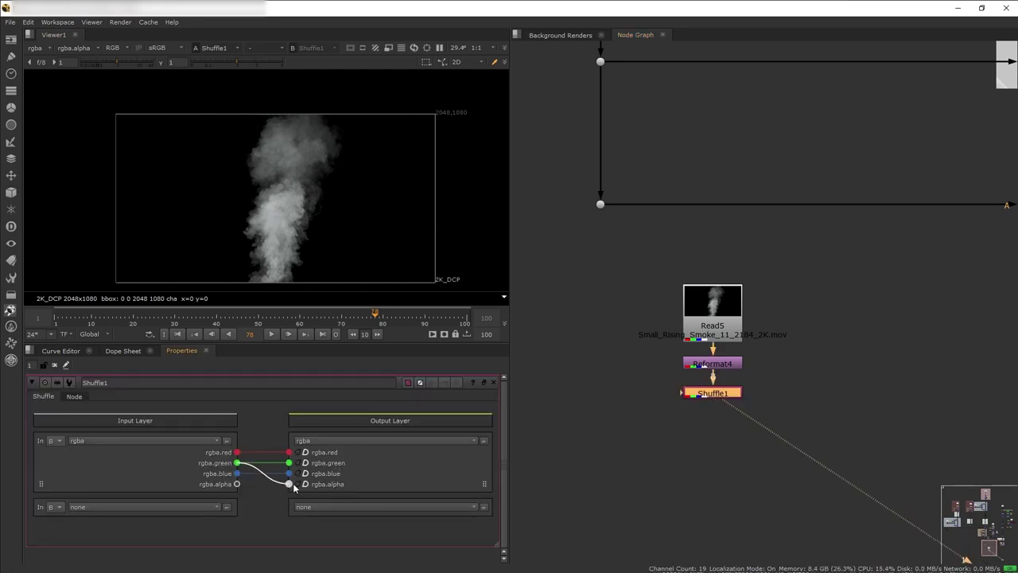
# Merge the shuffled rising smoke over the main comp below the FIRE COMP backdrop.
pyautogui.scroll(-6, 788, 389)
pyautogui.moveTo(780, 397); pyautogui.dragTo(728, 373, button='middle')
pyautogui.scroll(3, 826, 319)
pyautogui.click(828, 319)
pyautogui.press('1')
pyautogui.click(771, 434)
pyautogui.press('m')
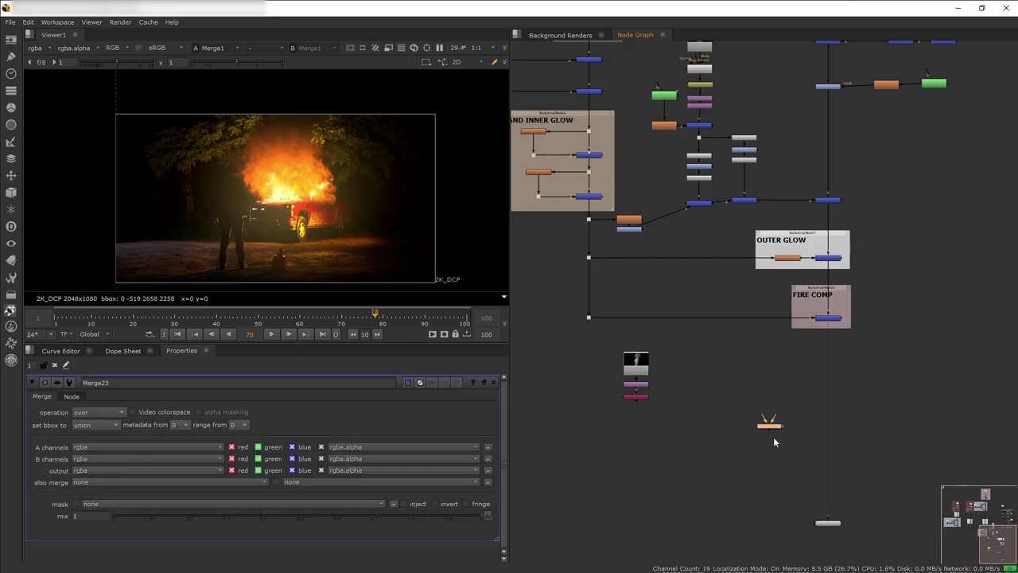
pyautogui.moveTo(771, 435); pyautogui.dragTo(648, 397)
pyautogui.scroll(3, 643, 398)
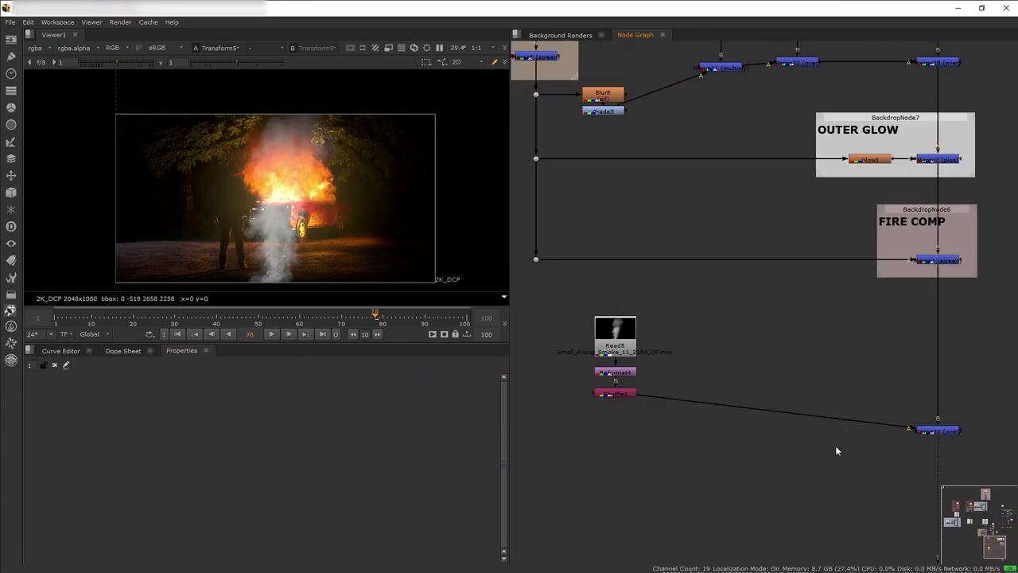
# Add a Transform to the rising smoke, moving it to x -4, y 288 and scaling it to about 1.276.
pyautogui.press('t')
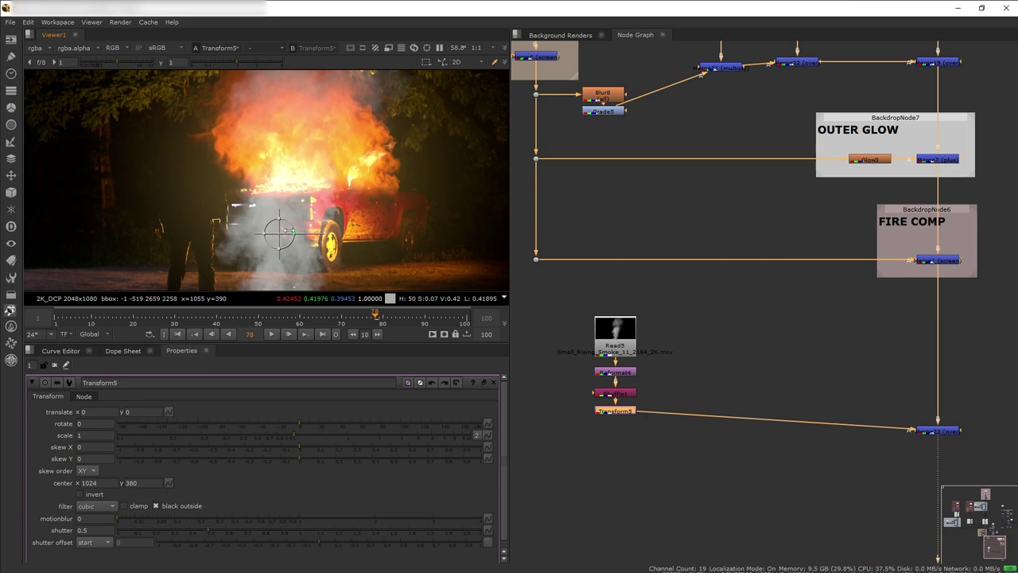
pyautogui.moveTo(278, 225); pyautogui.dragTo(296, 191)
pyautogui.scroll(-2, 296, 190)
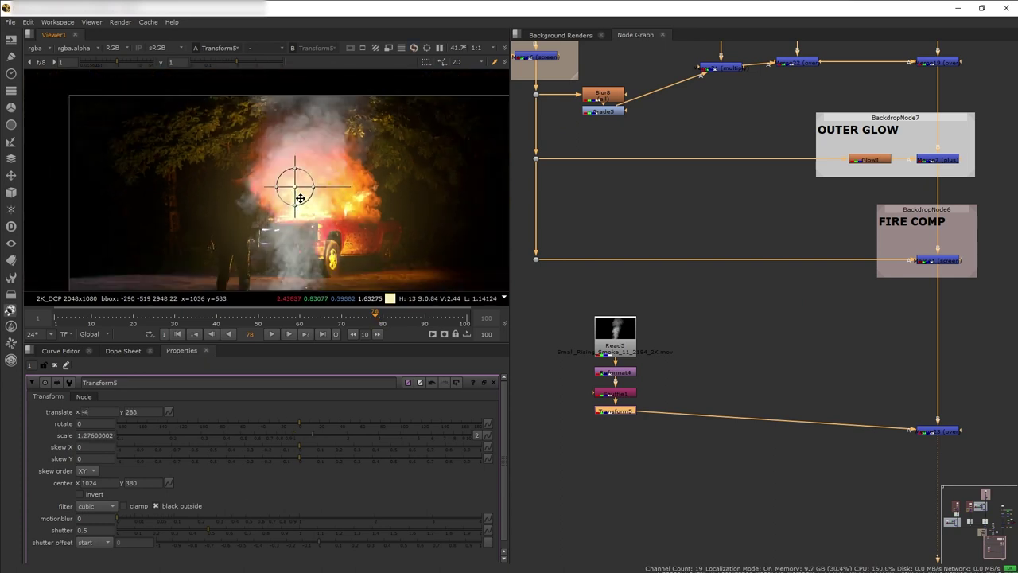
# Duplicate the smoke's Transform, merge both copies together, and reposition the duplicate up over the fire to widen the plume.
pyautogui.moveTo(429, 215); pyautogui.dragTo(450, 217, button='middle')
pyautogui.moveTo(662, 483); pyautogui.dragTo(680, 403, button='middle')
pyautogui.click(679, 402)
pyautogui.press('m')
pyautogui.moveTo(674, 401); pyautogui.dragTo(643, 406)
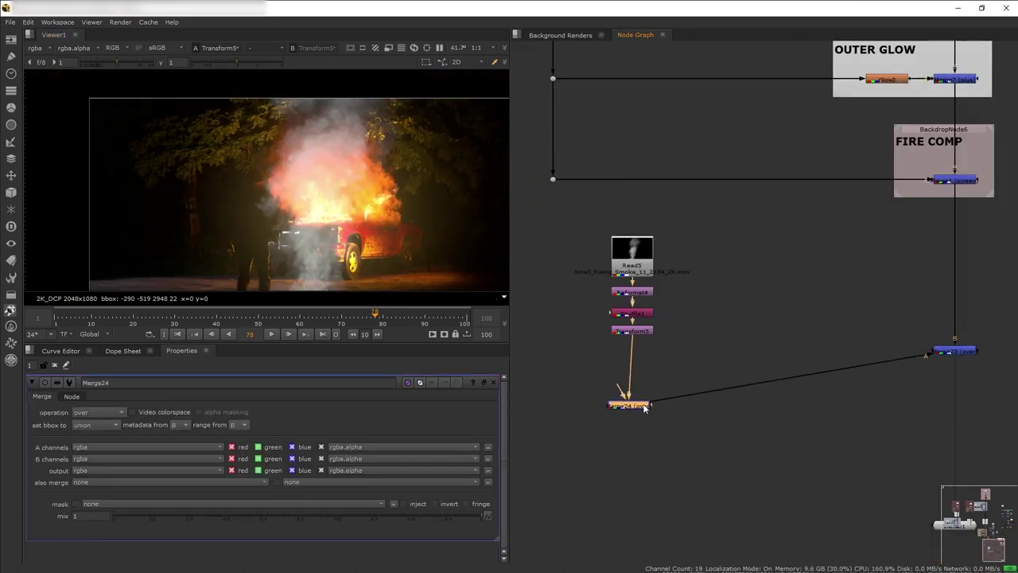
pyautogui.moveTo(645, 336); pyautogui.dragTo(690, 353)
pyautogui.click(625, 350)
pyautogui.hotkey('ctrl', 'v')
pyautogui.click(618, 345)
pyautogui.moveTo(626, 388); pyautogui.dragTo(632, 349)
pyautogui.doubleClick(632, 349)
pyautogui.moveTo(315, 190); pyautogui.dragTo(371, 147)
# Add another merge below the combined smoke, connect a new Roto to it and set its operation to stencil.
pyautogui.click(632, 406)
pyautogui.press('m')
pyautogui.moveTo(579, 416); pyautogui.dragTo(602, 343, button='middle')
pyautogui.click(603, 344)
pyautogui.press('o')
pyautogui.moveTo(643, 349)
pyautogui.mouseDown()
pyautogui.moveTo(617, 351)
pyautogui.moveTo(593, 333)
pyautogui.mouseUp()
pyautogui.doubleClick(654, 364)
pyautogui.click(110, 411)
pyautogui.click(110, 458)
# Draw a Bezier roto shape along the truck's hood line and around the area below it to cut out the lower smoke.
pyautogui.doubleClick(578, 330)
pyautogui.click(221, 207)
pyautogui.click(276, 220)
pyautogui.click(394, 213)
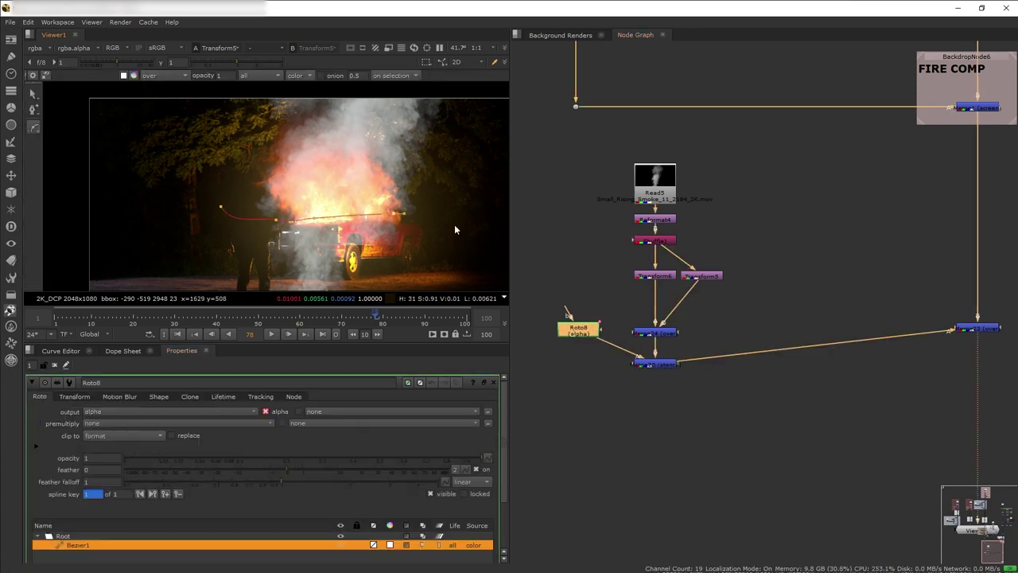
pyautogui.click(459, 221)
pyautogui.moveTo(459, 230); pyautogui.dragTo(397, 144, button='middle')
pyautogui.click(449, 189)
pyautogui.click(449, 256)
pyautogui.click(120, 253)
pyautogui.click(159, 120)
# Tint the rising smoke orange with Grade8 gain 1.8 red, 0.61858 green, 0.145642 blue and view it in the comp.
pyautogui.moveTo(238, 159); pyautogui.dragTo(250, 202, button='middle')
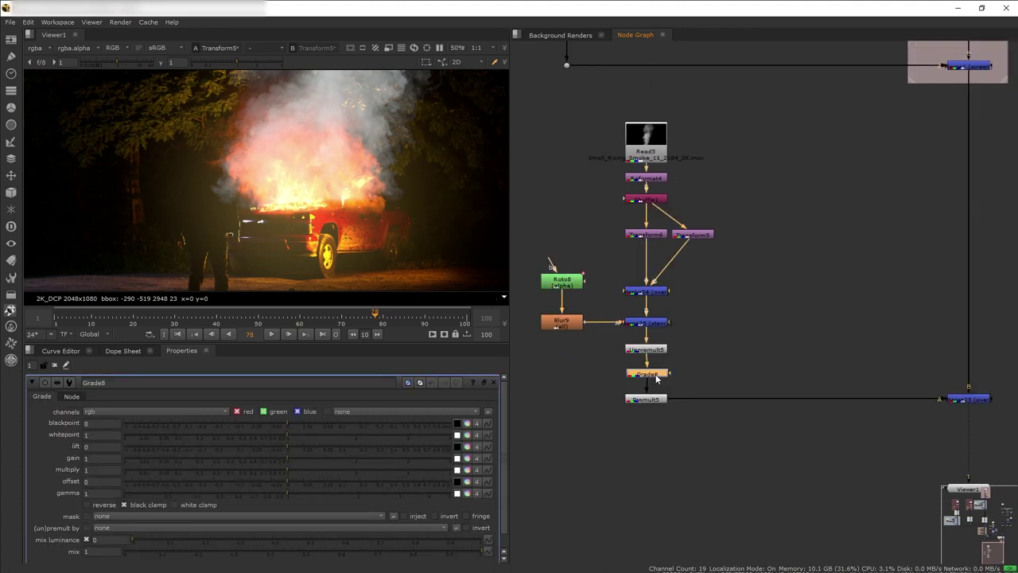
pyautogui.click(467, 458)
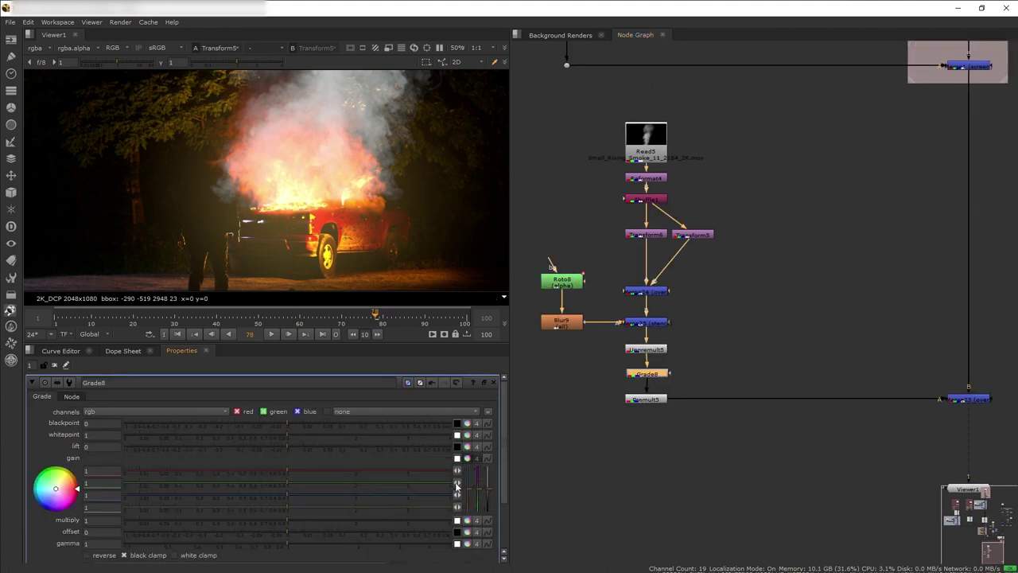
pyautogui.moveTo(467, 490); pyautogui.dragTo(468, 503)
pyautogui.moveTo(287, 483); pyautogui.dragTo(242, 477)
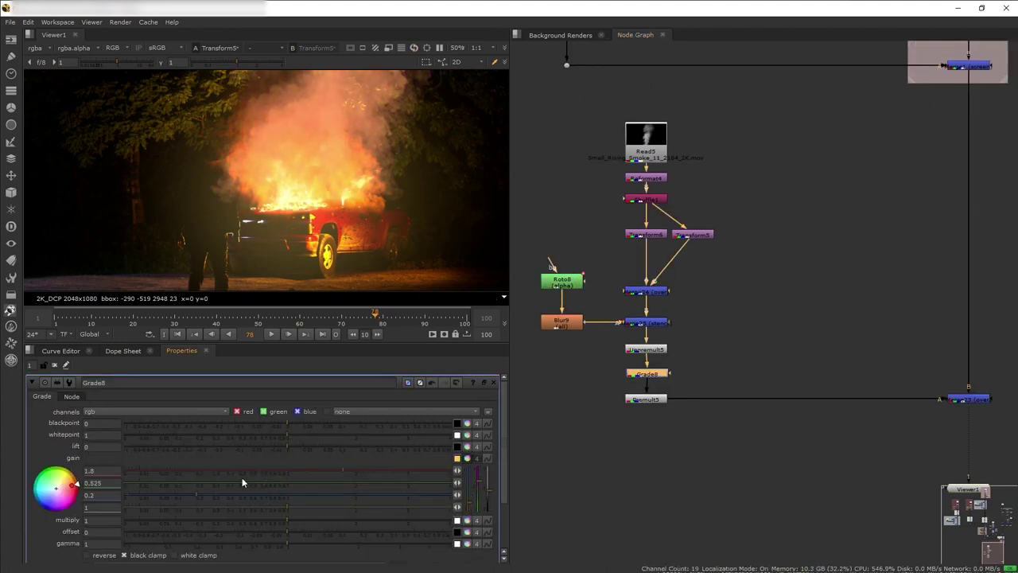
pyautogui.moveTo(651, 377); pyautogui.dragTo(649, 378)
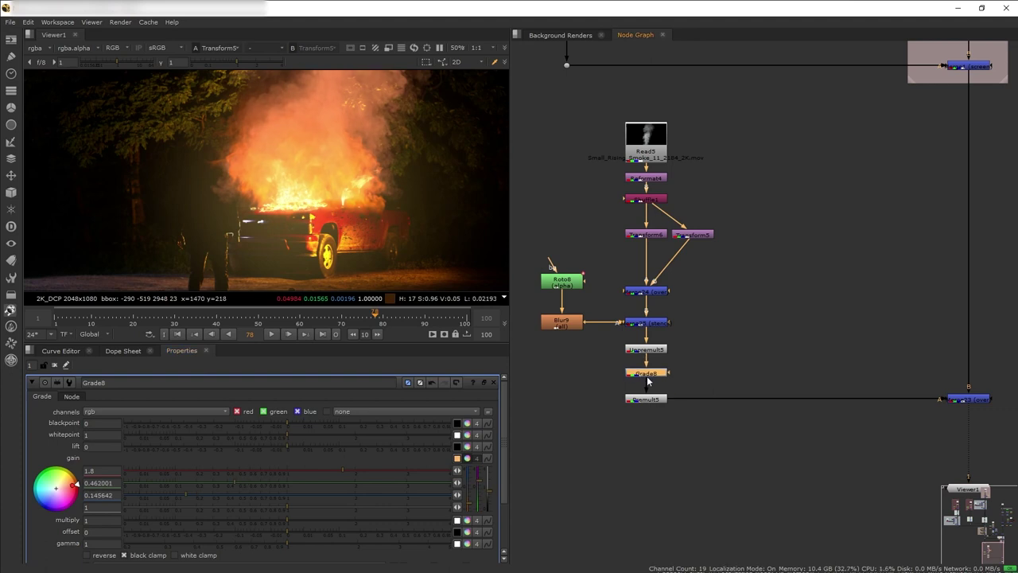
pyautogui.scroll(-2, 811, 427)
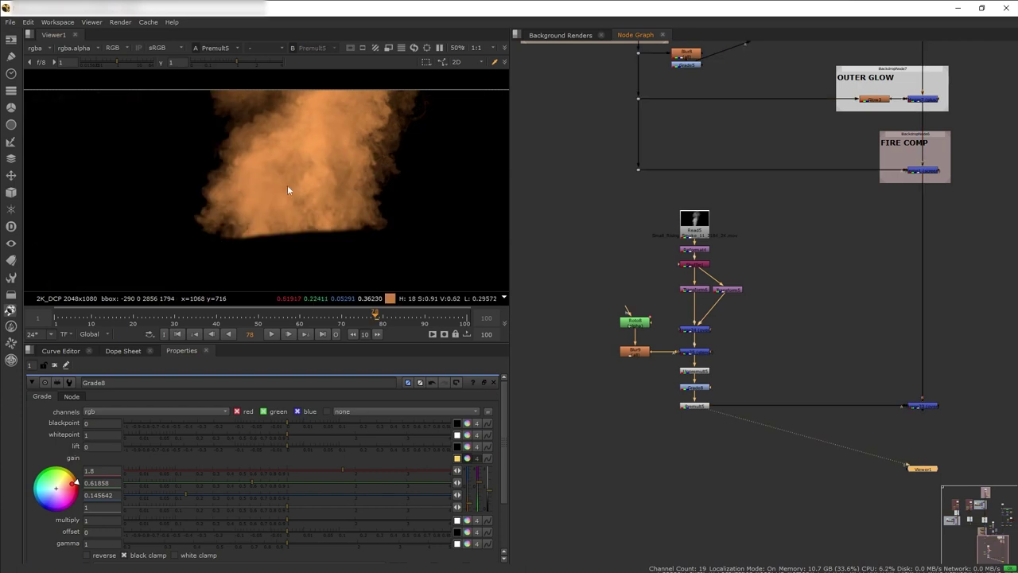
pyautogui.click(923, 408)
pyautogui.press('1')
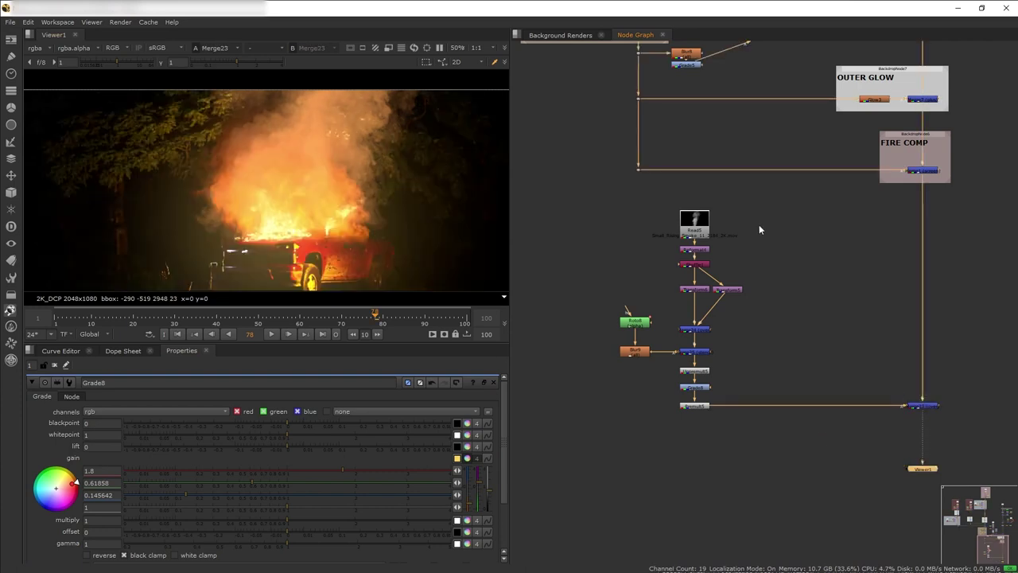
# Insert a merge after the rising smoke's premult and connect its free input to the blurred fire's grade.
pyautogui.scroll(1, 760, 225)
pyautogui.scroll(-1, 770, 233)
pyautogui.press('m')
pyautogui.moveTo(821, 373); pyautogui.dragTo(791, 406)
pyautogui.press('1')
pyautogui.click(795, 331)
pyautogui.moveTo(795, 331); pyautogui.dragTo(820, 424, button='middle')
pyautogui.moveTo(813, 493); pyautogui.dragTo(719, 168)
# Set the new smoke and fire merge's operation to multiply and view the result in the main comp.
pyautogui.moveTo(810, 411); pyautogui.dragTo(800, 304, button='middle')
pyautogui.click(98, 412)
pyautogui.click(98, 393)
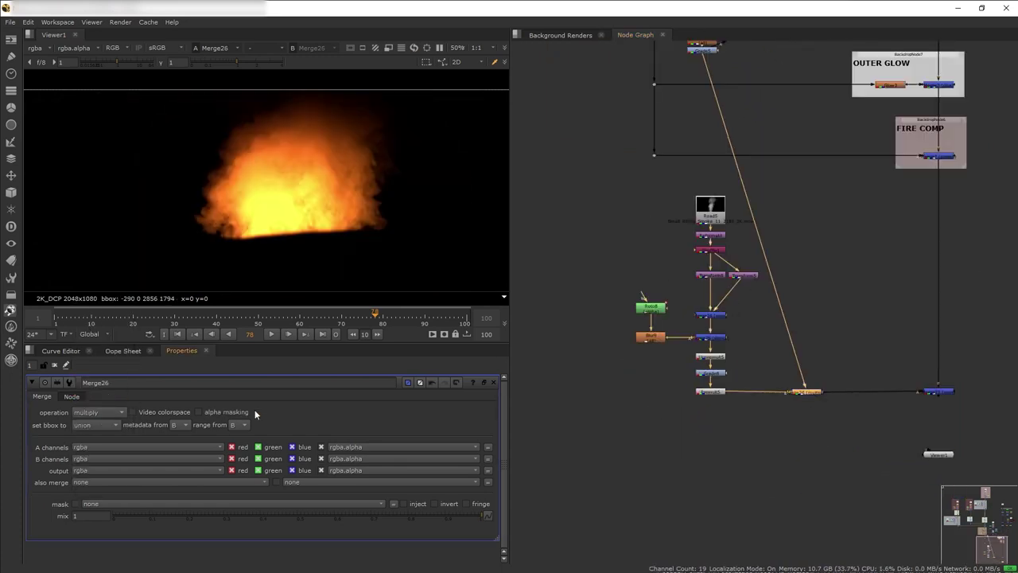
pyautogui.click(951, 390)
pyautogui.press('1')
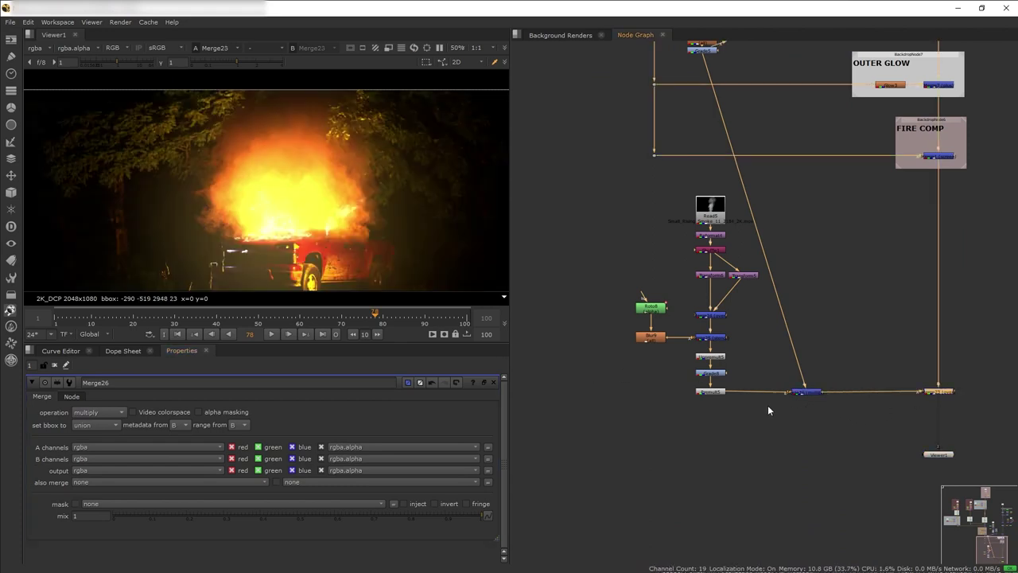
# Lower Grade8's multiply to 0.45 and inspect the smoke edges and the fire's core close up.
pyautogui.doubleClick(710, 372)
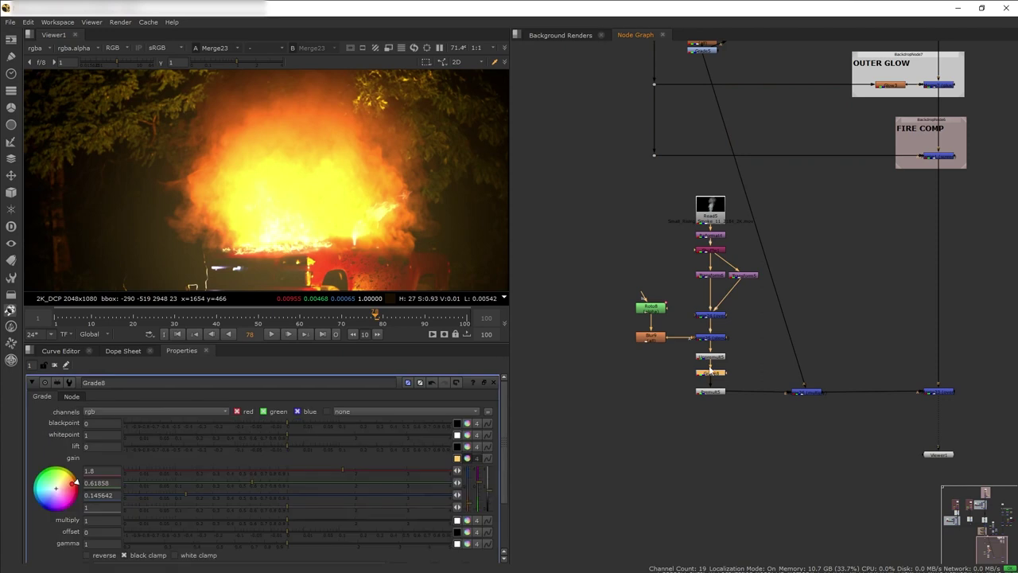
pyautogui.moveTo(284, 521); pyautogui.dragTo(233, 510)
pyautogui.scroll(-2, 320, 215)
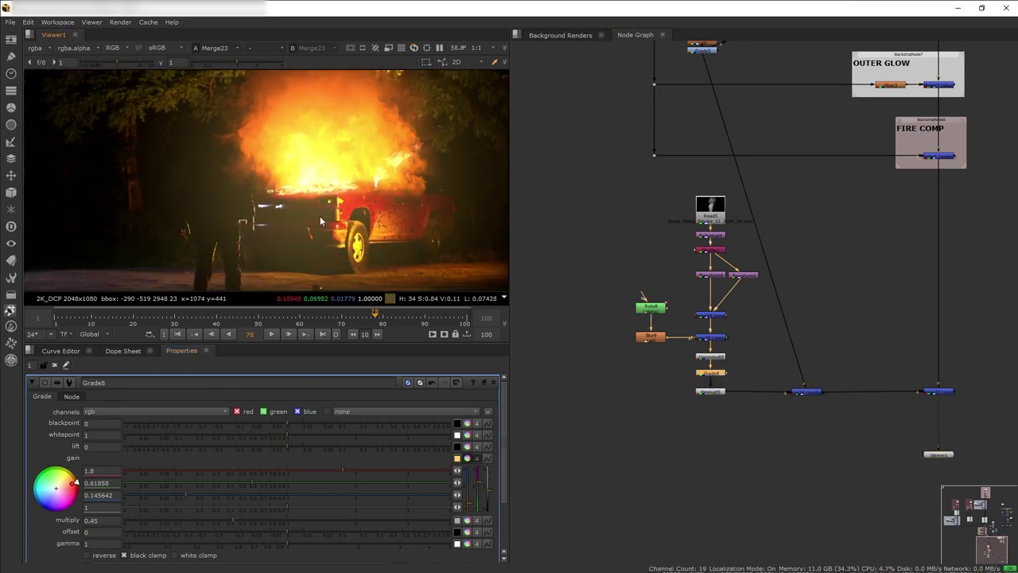
pyautogui.scroll(3, 322, 215)
pyautogui.moveTo(225, 133); pyautogui.dragTo(292, 189, button='middle')
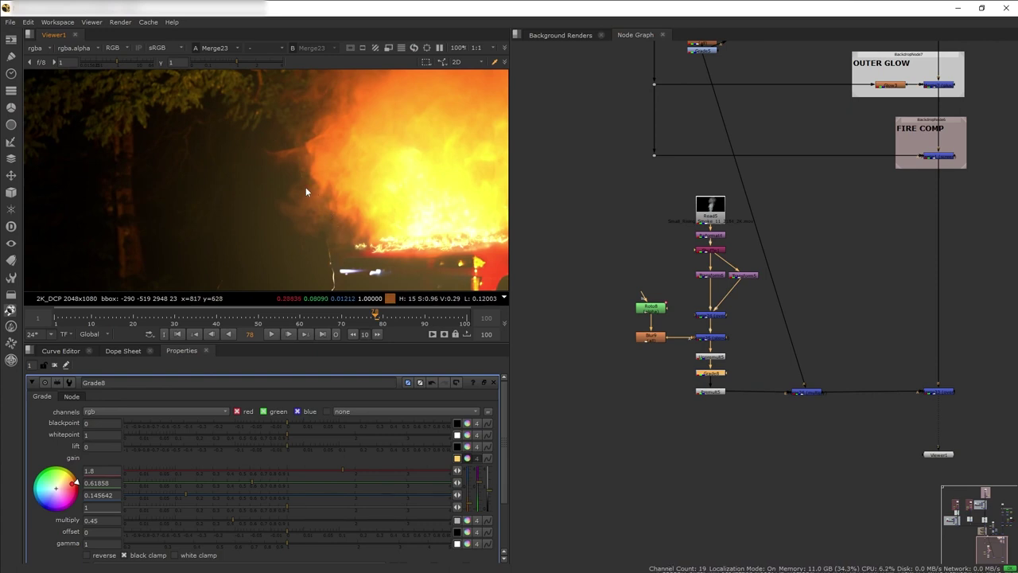
pyautogui.moveTo(366, 192); pyautogui.dragTo(253, 166, button='middle')
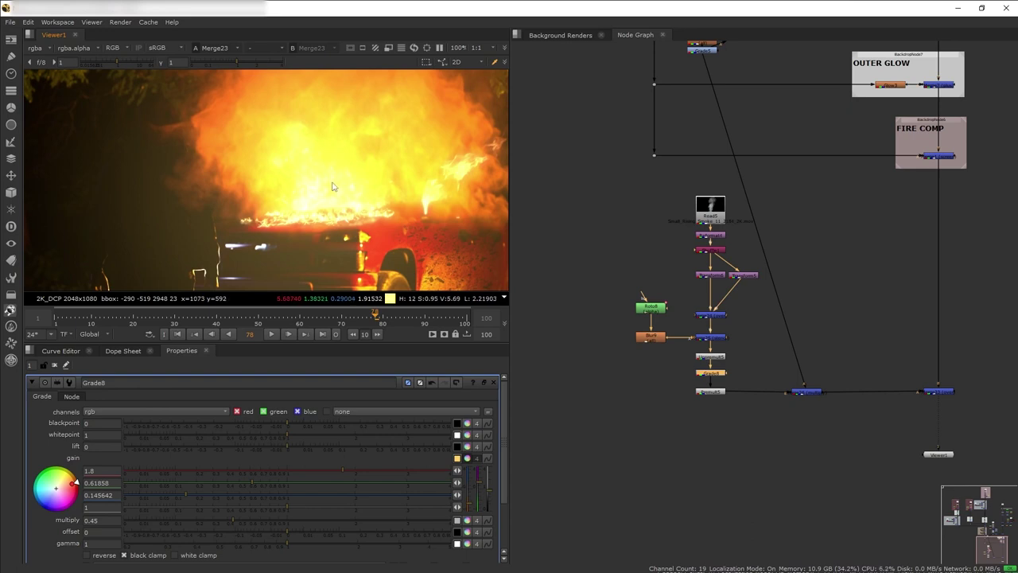
# Insert a merge after the multiply merge and connect a Roto with an ellipse drawn over the fire's bright core.
pyautogui.press('m')
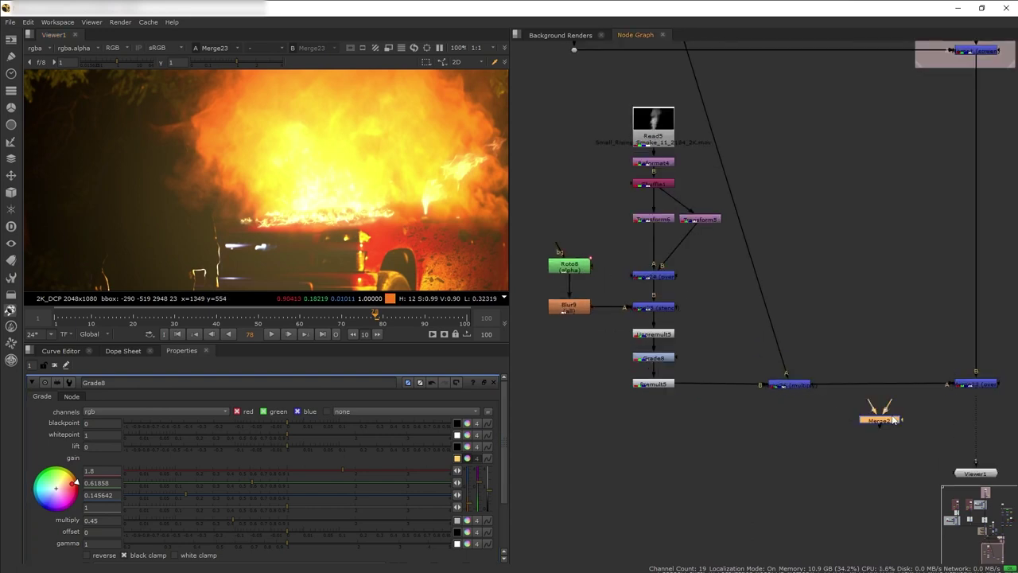
pyautogui.moveTo(889, 419); pyautogui.dragTo(872, 314)
pyautogui.click(872, 310)
pyautogui.press('o')
pyautogui.rightClick(34, 130)
pyautogui.click(75, 159)
pyautogui.moveTo(389, 226); pyautogui.dragTo(385, 220)
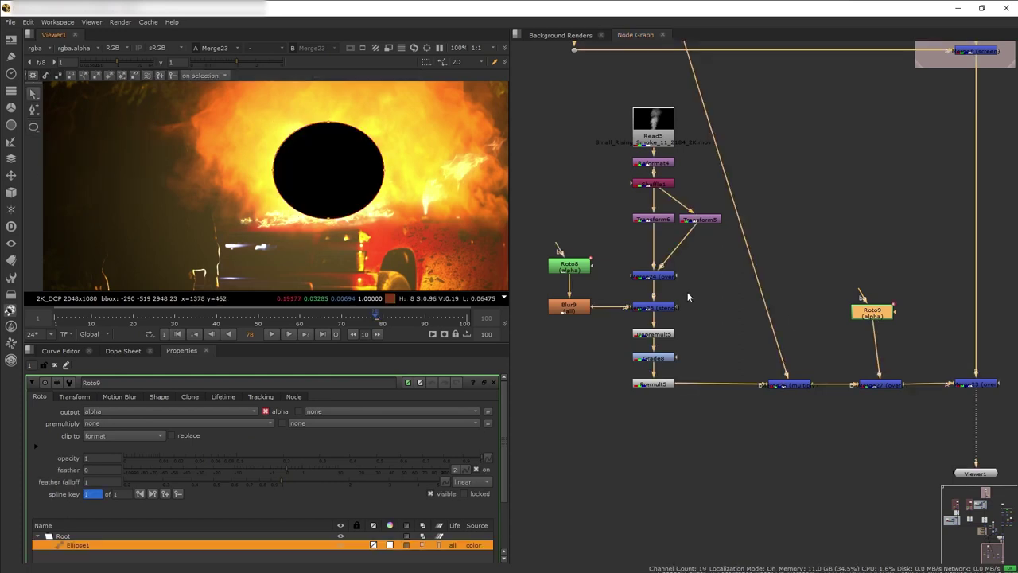
# Set the ellipse roto merge's operation to stencil so the smoke is cut out over the fire's core.
pyautogui.click(894, 385)
pyautogui.click(113, 415)
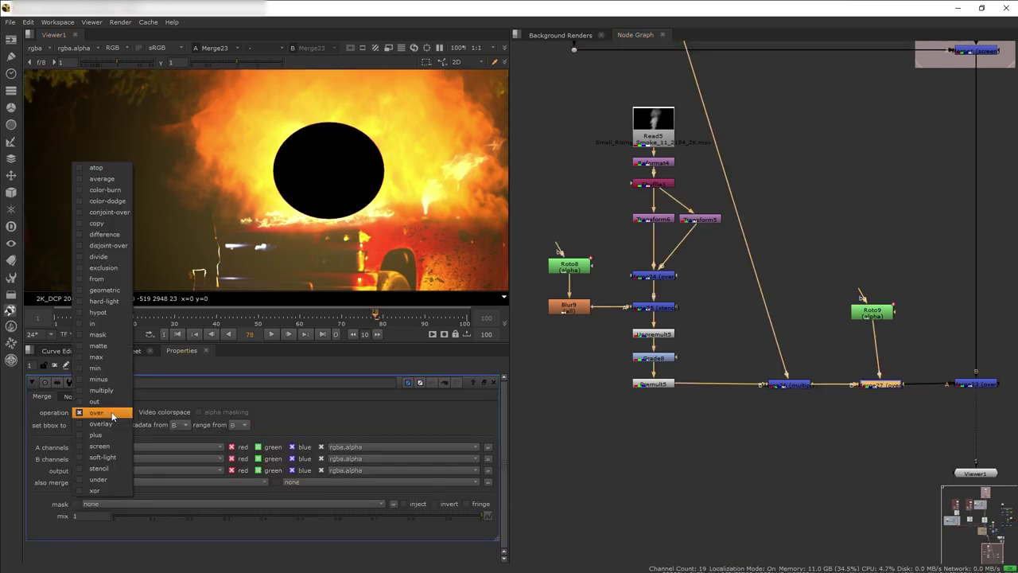
pyautogui.click(118, 470)
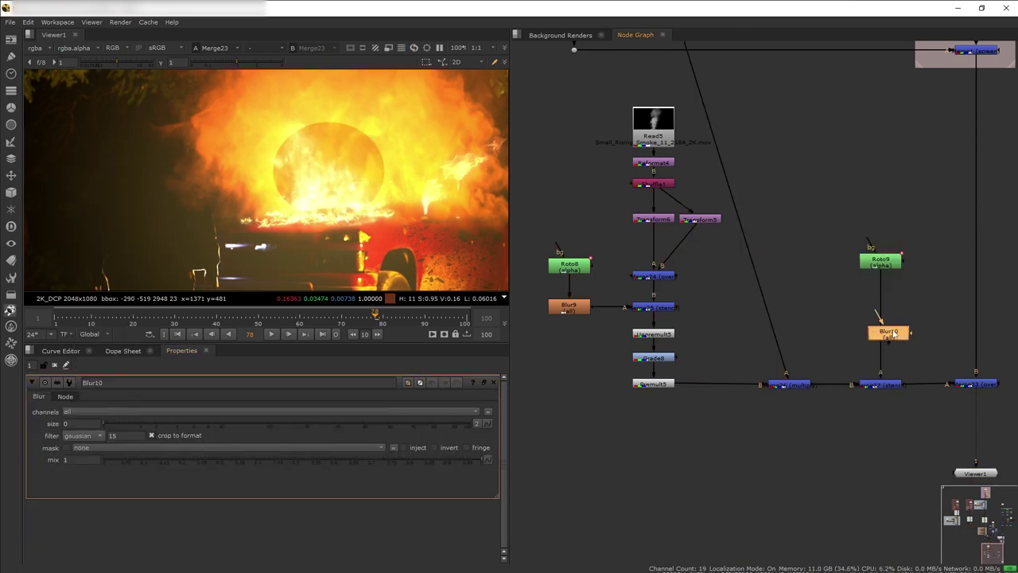
# Place the blur directly below Roto9 and raise its size to soften the ellipse over the fire's core.
pyautogui.moveTo(892, 336); pyautogui.dragTo(885, 297)
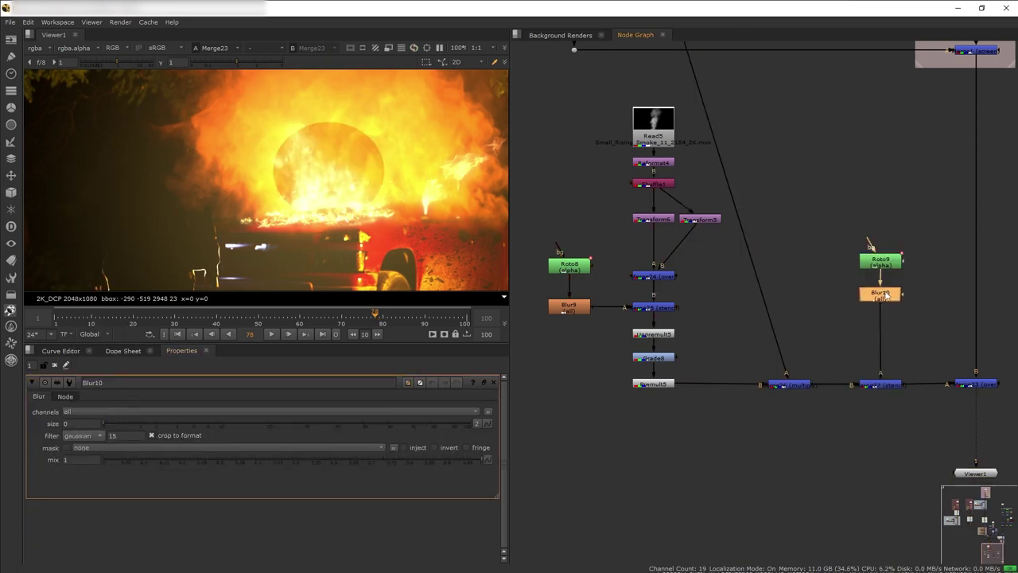
pyautogui.moveTo(127, 423); pyautogui.dragTo(353, 413)
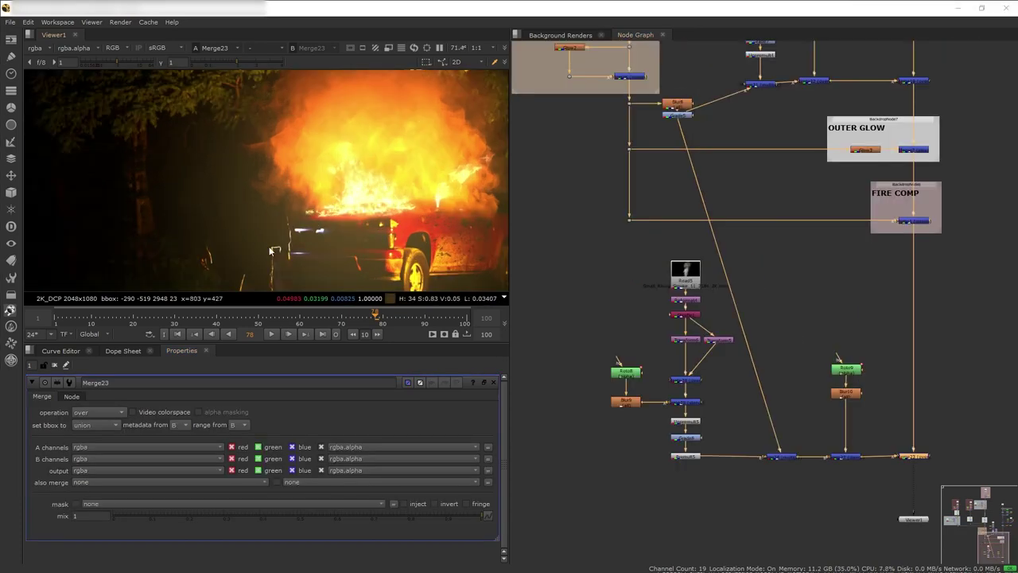
# Paste the FG Matte.mov read beside Roto9, view it and shuffle its green channel into alpha.
pyautogui.scroll(2, 804, 338)
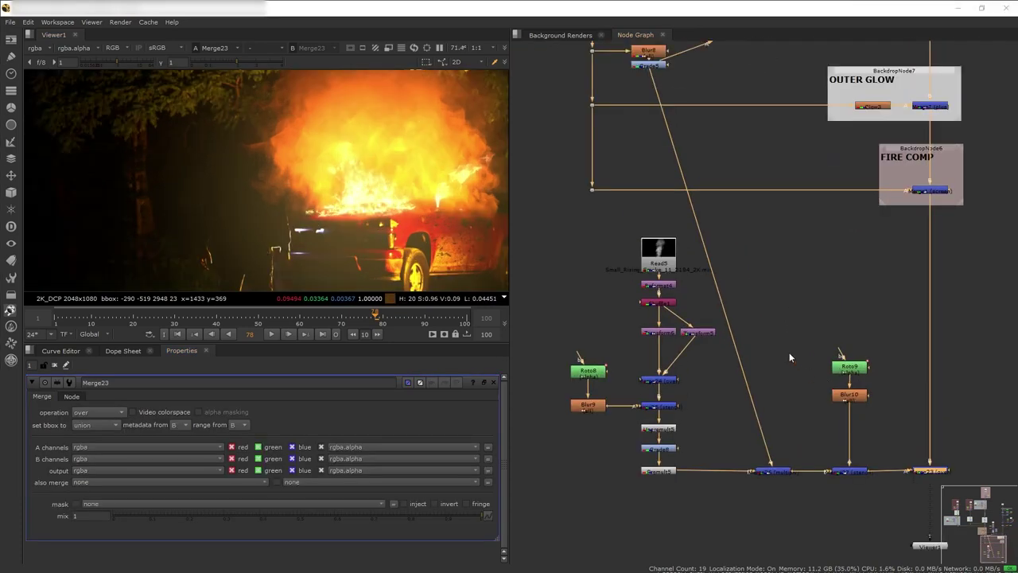
pyautogui.hotkey('ctrl', 'v')
pyautogui.moveTo(785, 370); pyautogui.dragTo(792, 371)
pyautogui.press('1')
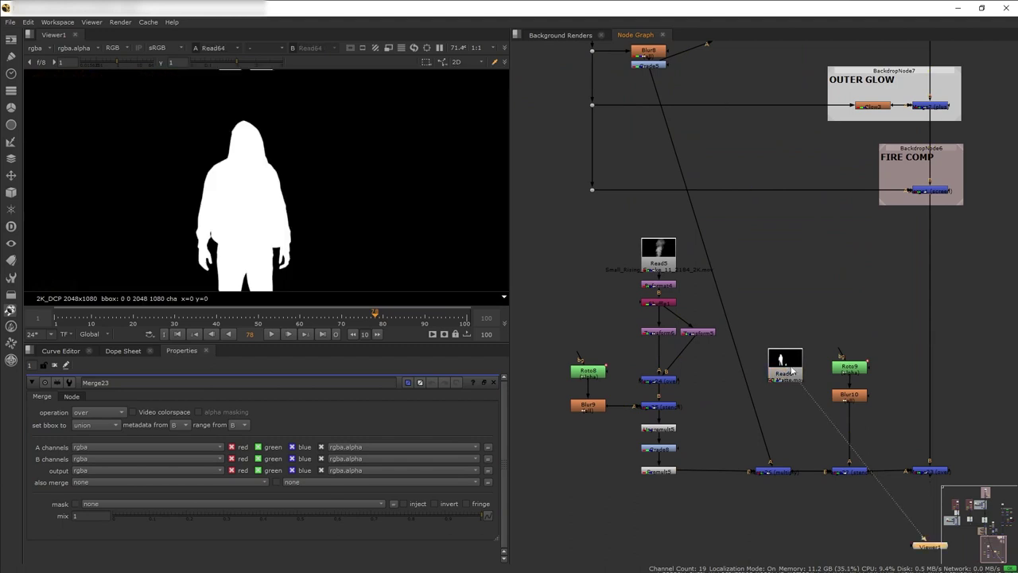
pyautogui.scroll(-3, 249, 208)
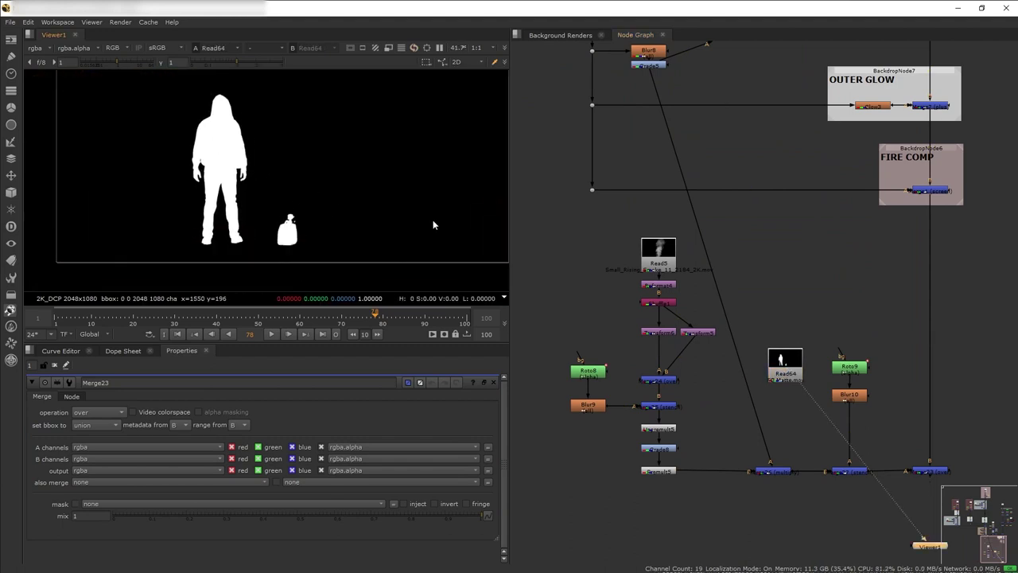
pyautogui.scroll(3, 931, 433)
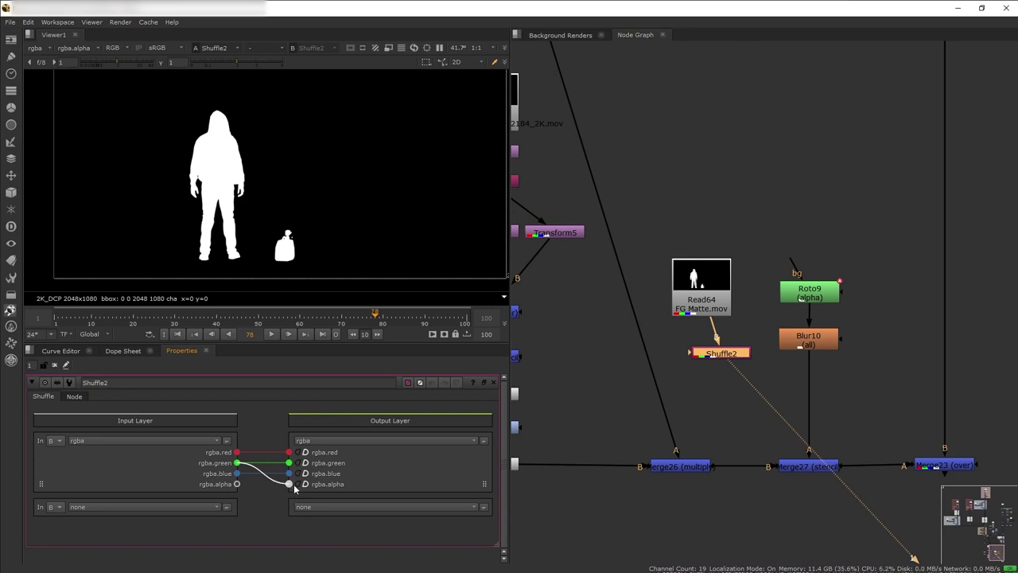
# Merge the shuffled matte over the blurred roto ahead of the stencil merge, and compare the figure's edge with the merge disabled and enabled.
pyautogui.moveTo(713, 311); pyautogui.dragTo(732, 330)
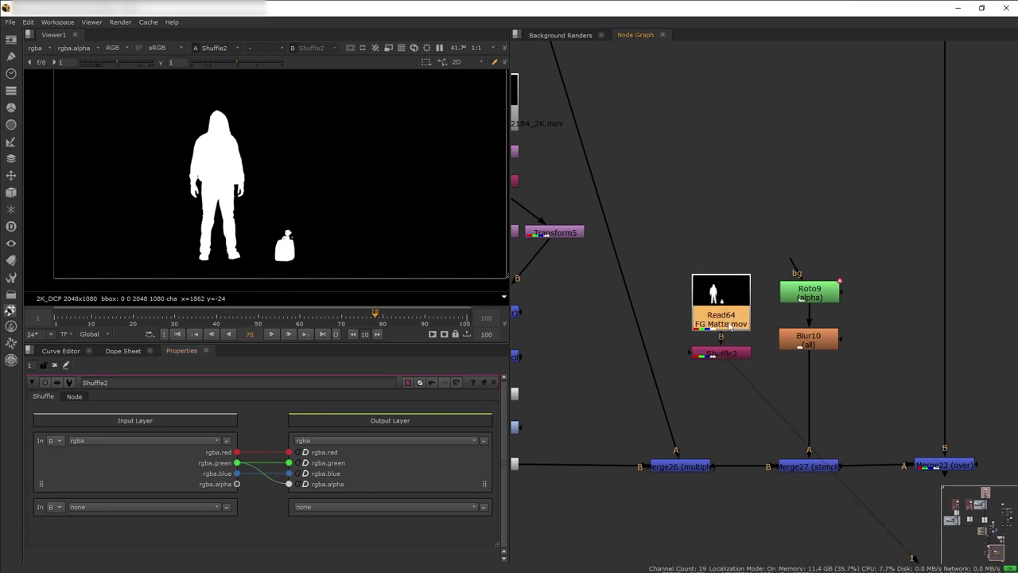
pyautogui.moveTo(860, 422); pyautogui.dragTo(814, 391)
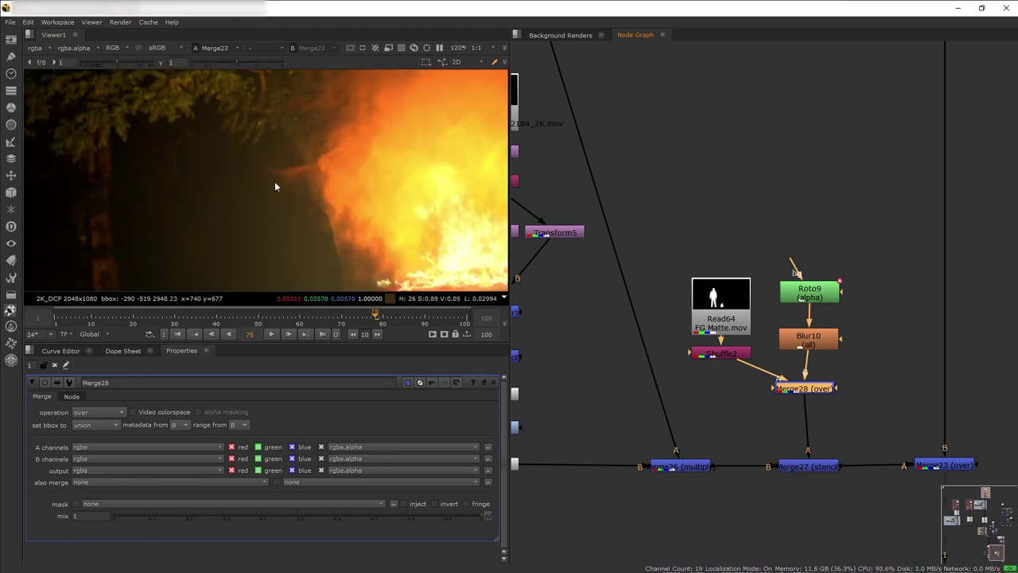
pyautogui.scroll(2, 274, 182)
pyautogui.press('d')
pyautogui.press('d')
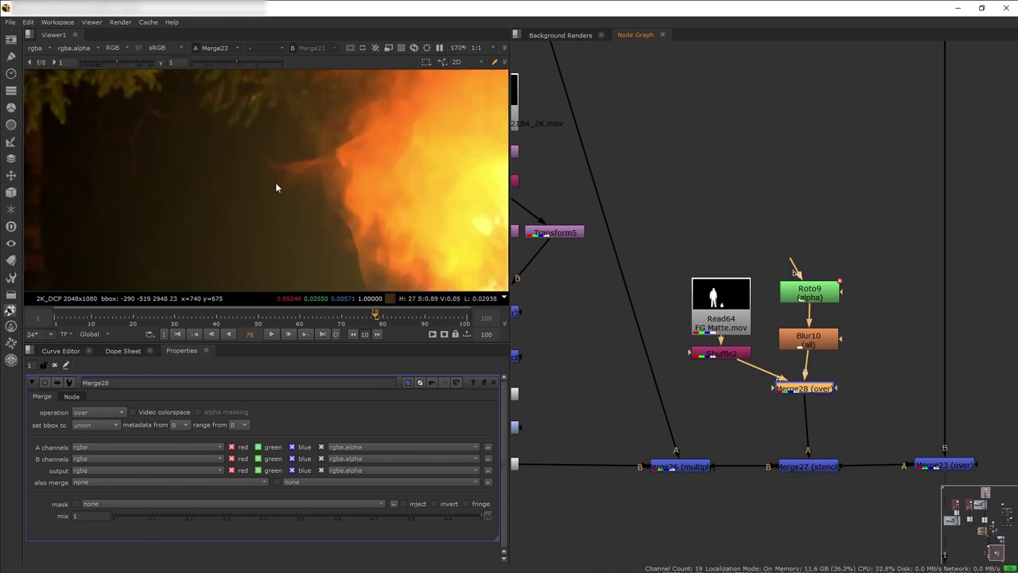
pyautogui.scroll(-3, 305, 210)
pyautogui.scroll(2, 318, 199)
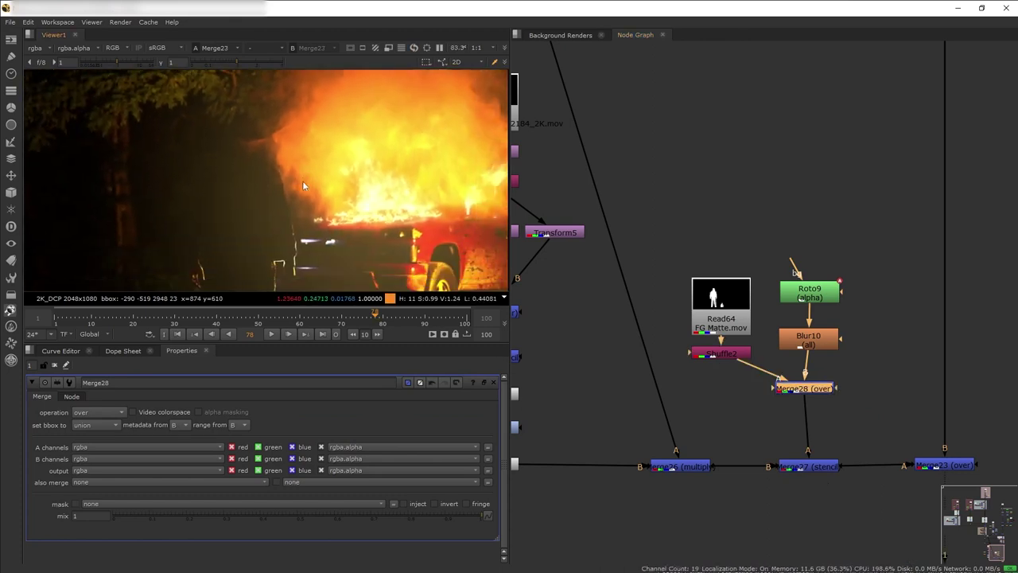
pyautogui.scroll(3, 261, 147)
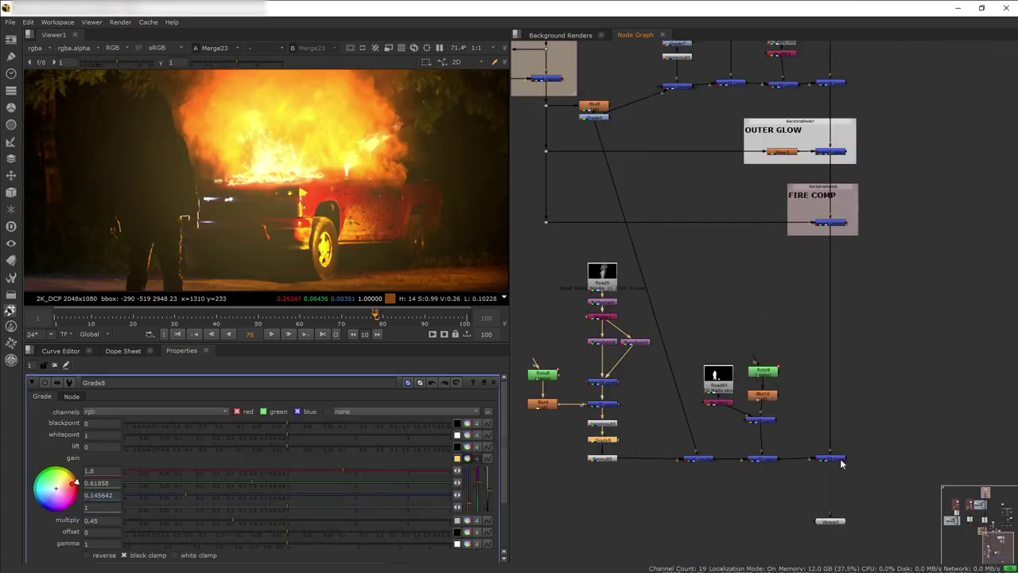
# Set Merge23's operation to screen and inspect the smoke around the fire in the comp.
pyautogui.click(838, 460)
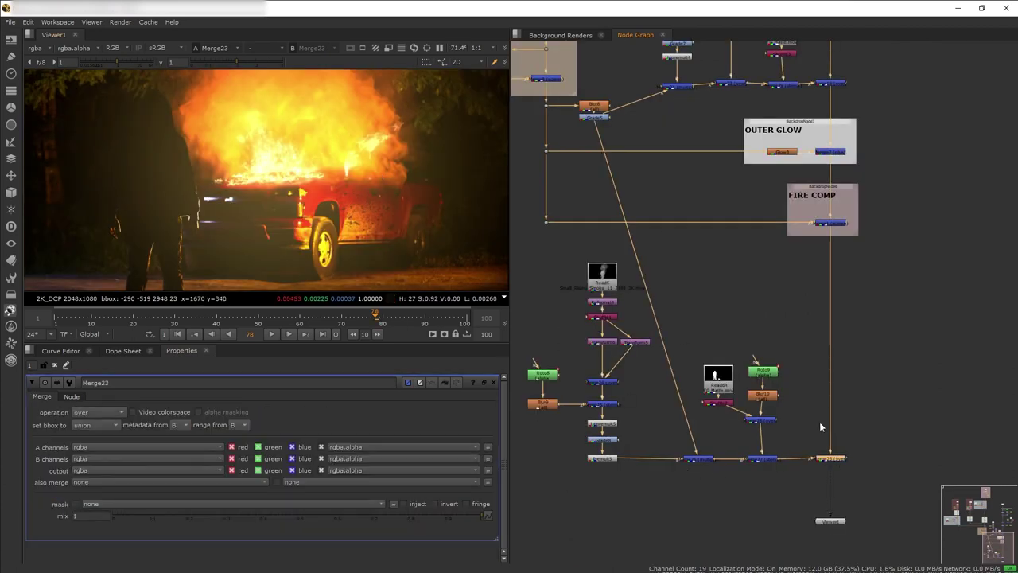
pyautogui.scroll(3, 236, 175)
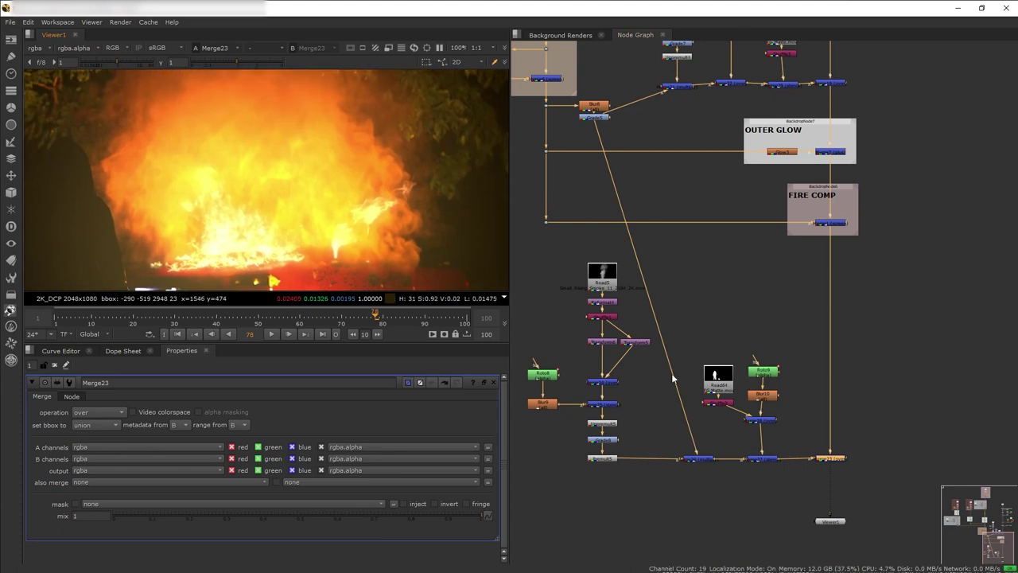
pyautogui.scroll(3, 856, 488)
pyautogui.click(96, 412)
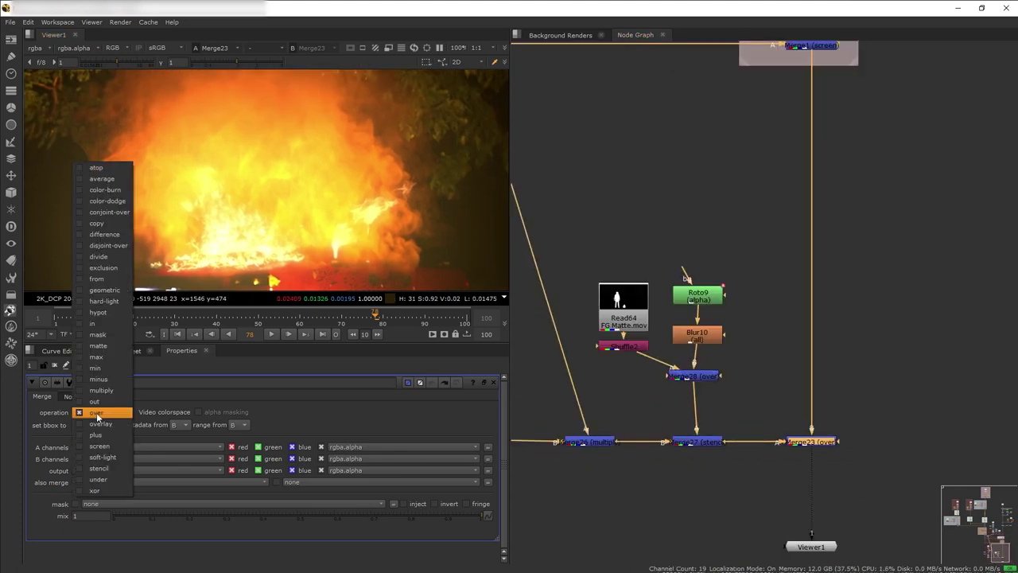
pyautogui.click(112, 449)
pyautogui.scroll(-3, 244, 124)
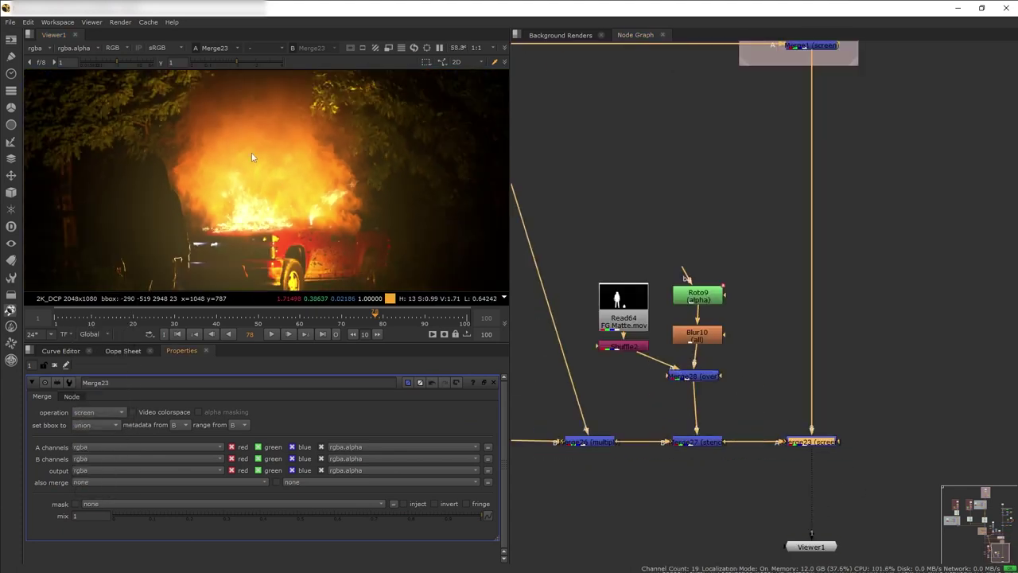
pyautogui.moveTo(271, 190); pyautogui.dragTo(261, 199, button='middle')
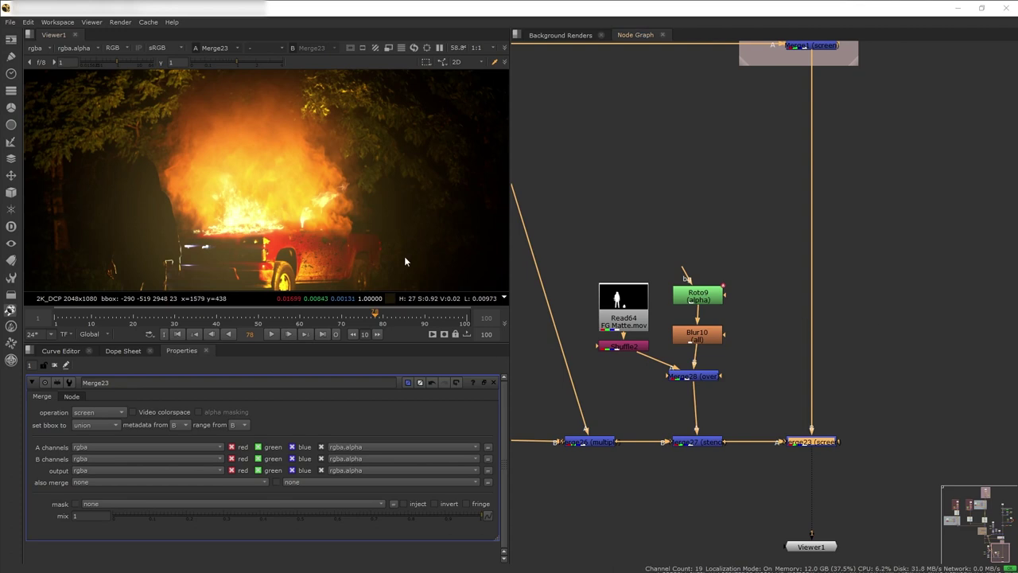
# Set the red tint of the outer glow's Glow3 to 1.5 and check the full frame.
pyautogui.scroll(-5, 787, 460)
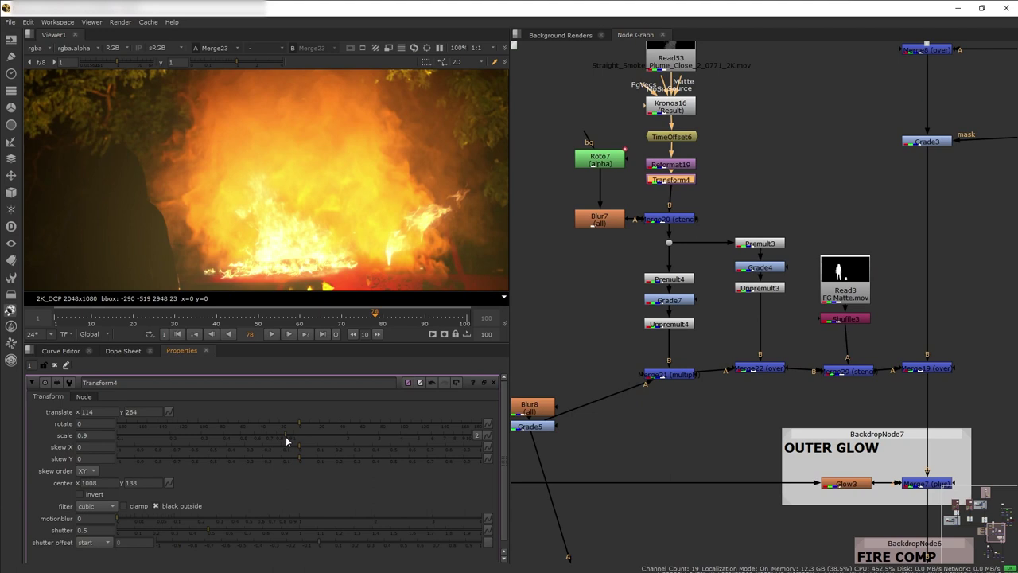
pyautogui.click(845, 355)
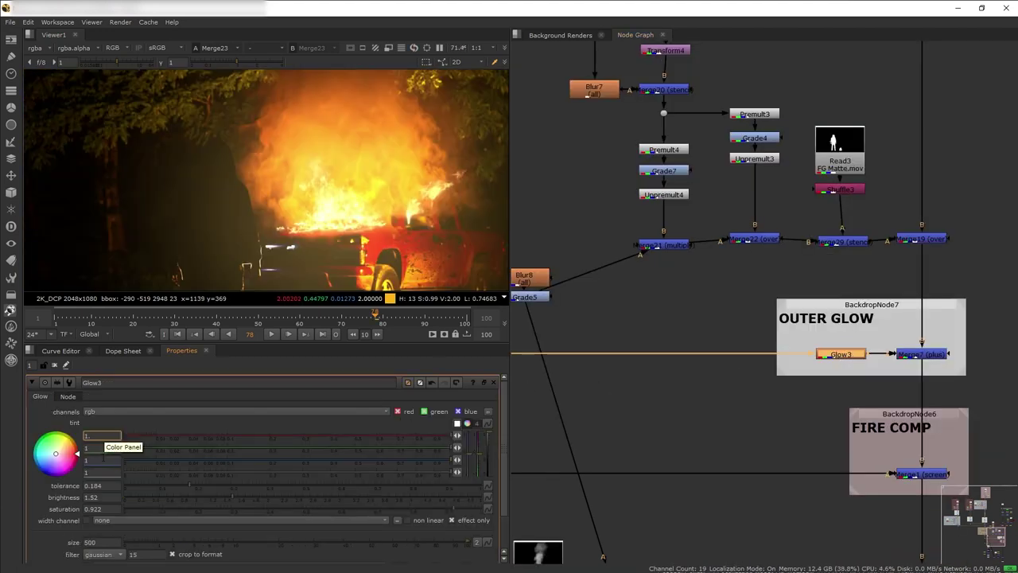
pyautogui.scroll(-5, 257, 183)
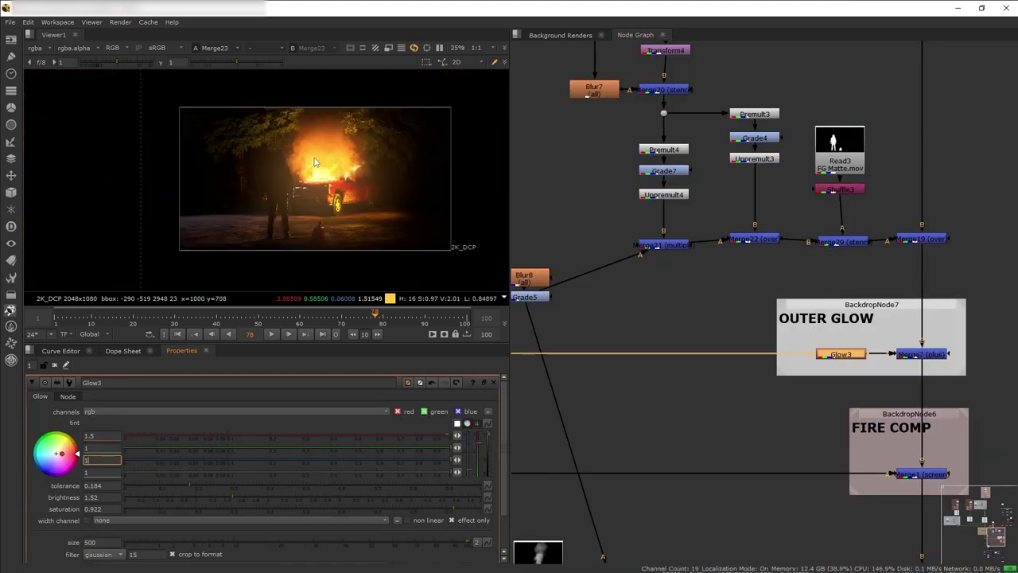
# Examine the Tire Flame setup by viewing its time offset and its final transform.
pyautogui.scroll(-4, 840, 404)
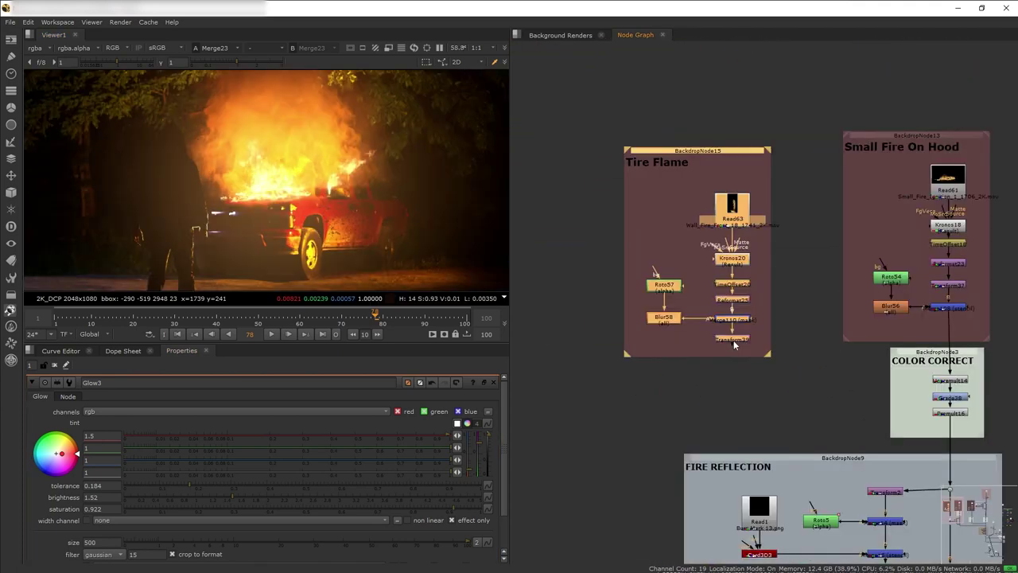
pyautogui.click(734, 340)
pyautogui.press('1')
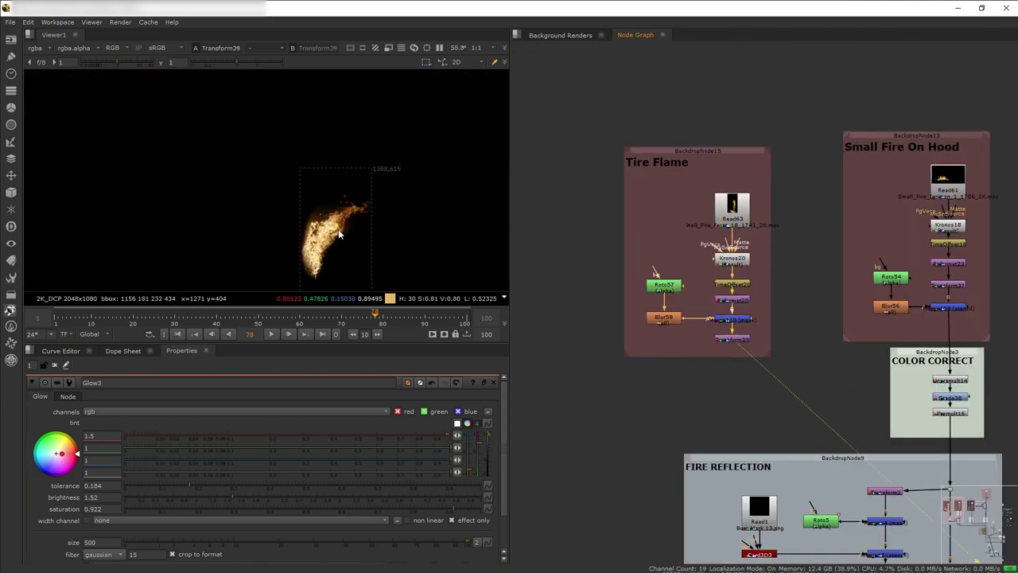
pyautogui.click(732, 283)
pyautogui.press('1')
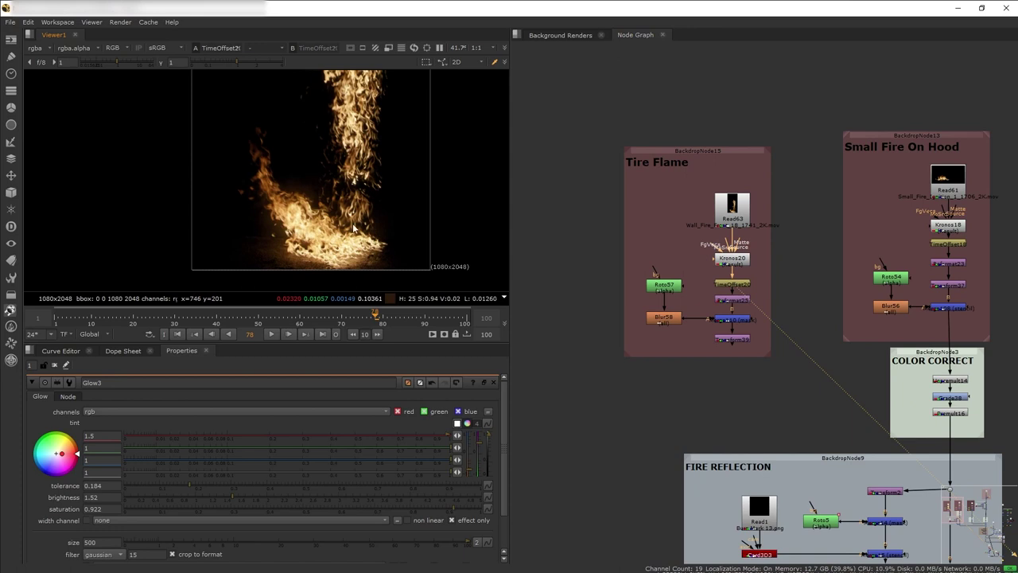
pyautogui.click(723, 338)
pyautogui.press('1')
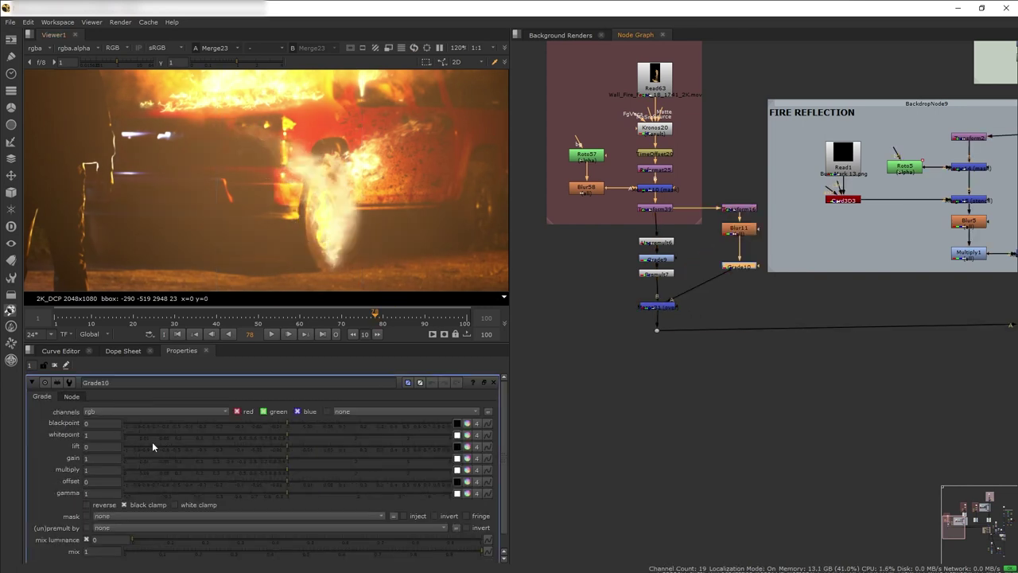
# Adjust Grade10's whitepoint on the blurred tire flame copy and mask it with Roto10 shapes over the bodywork ahead of the front tire.
pyautogui.moveTo(151, 441); pyautogui.dragTo(164, 434)
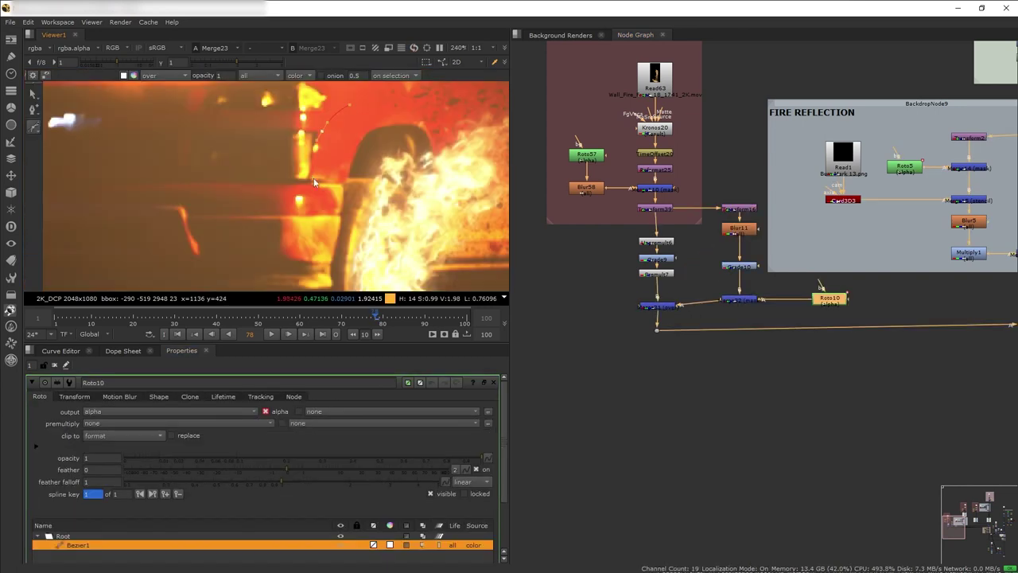
pyautogui.click(314, 180)
pyautogui.click(341, 181)
pyautogui.click(369, 122)
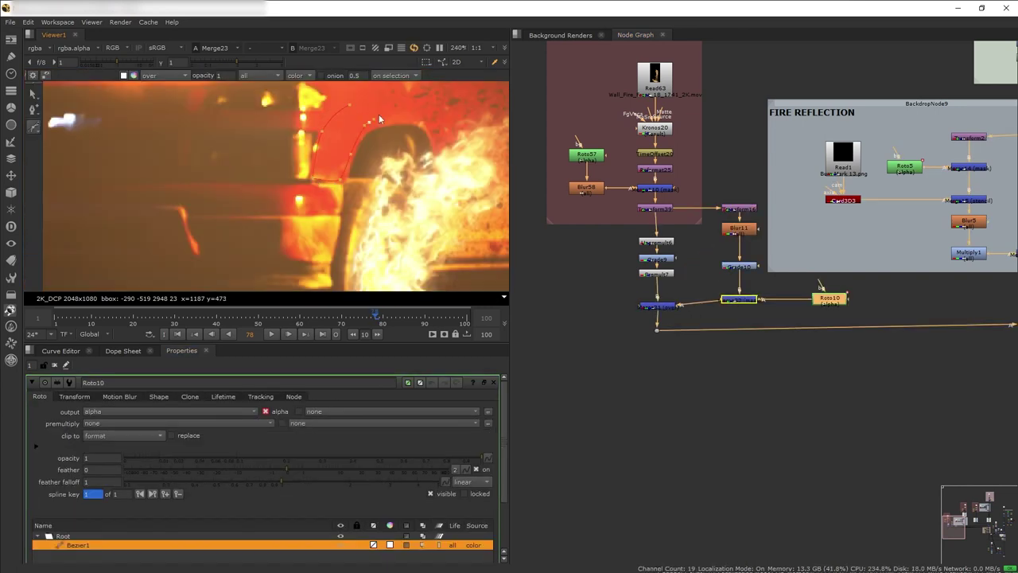
pyautogui.click(350, 105)
pyautogui.scroll(-3, 325, 217)
pyautogui.scroll(3, 320, 213)
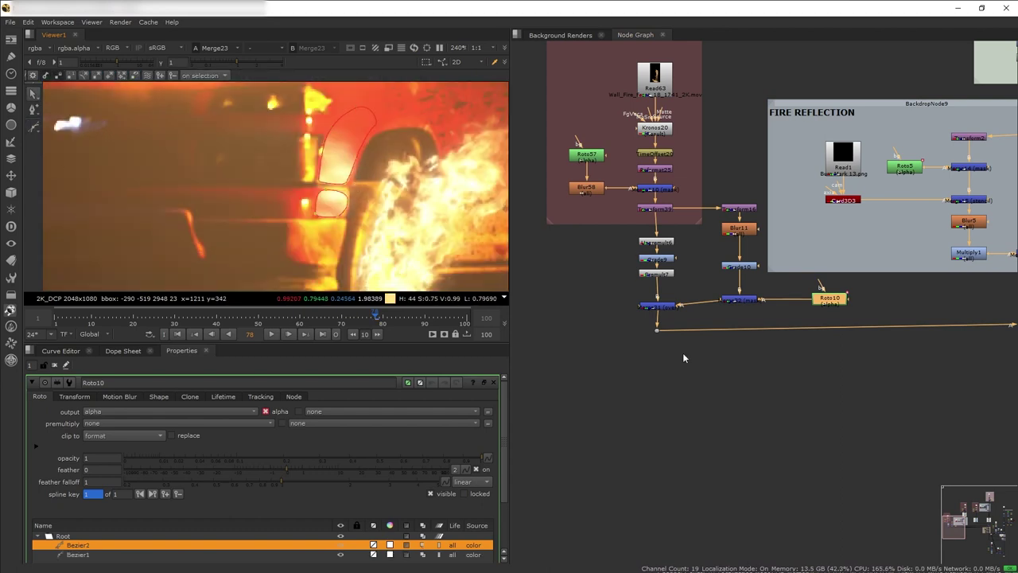
pyautogui.press('g')
pyautogui.moveTo(824, 357); pyautogui.dragTo(786, 295)
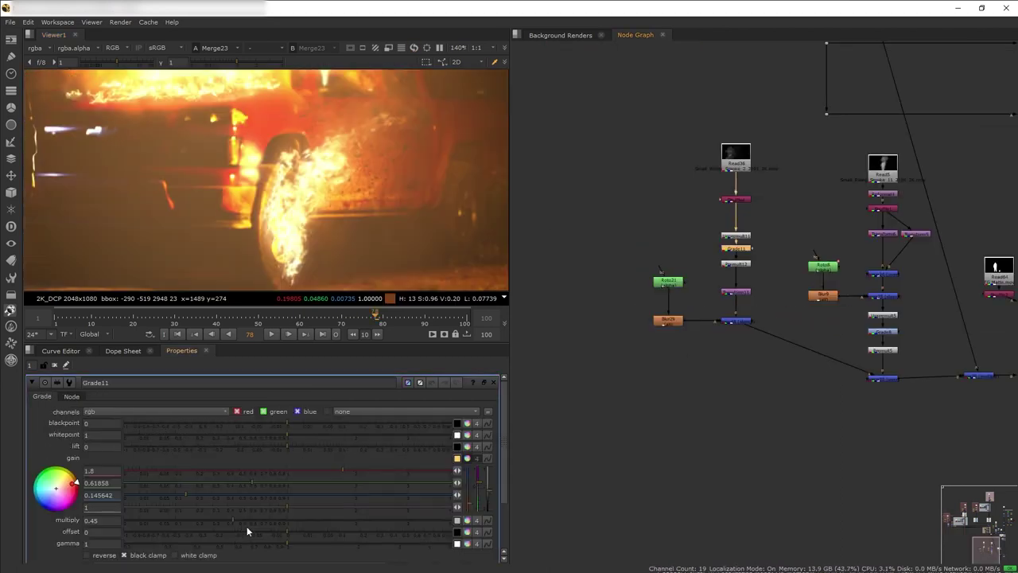
# Set Grade11's multiply to 1.3 to brighten the tire smoke and review the whole comp.
pyautogui.moveTo(240, 521); pyautogui.dragTo(312, 519)
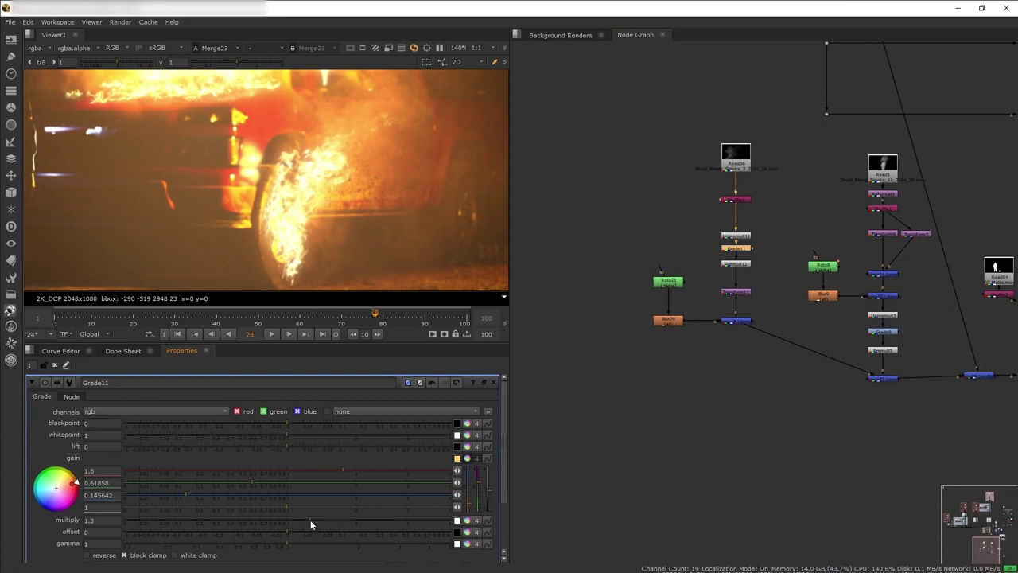
pyautogui.scroll(-3, 324, 156)
pyautogui.moveTo(825, 408); pyautogui.dragTo(588, 433, button='middle')
pyautogui.scroll(-2, 336, 257)
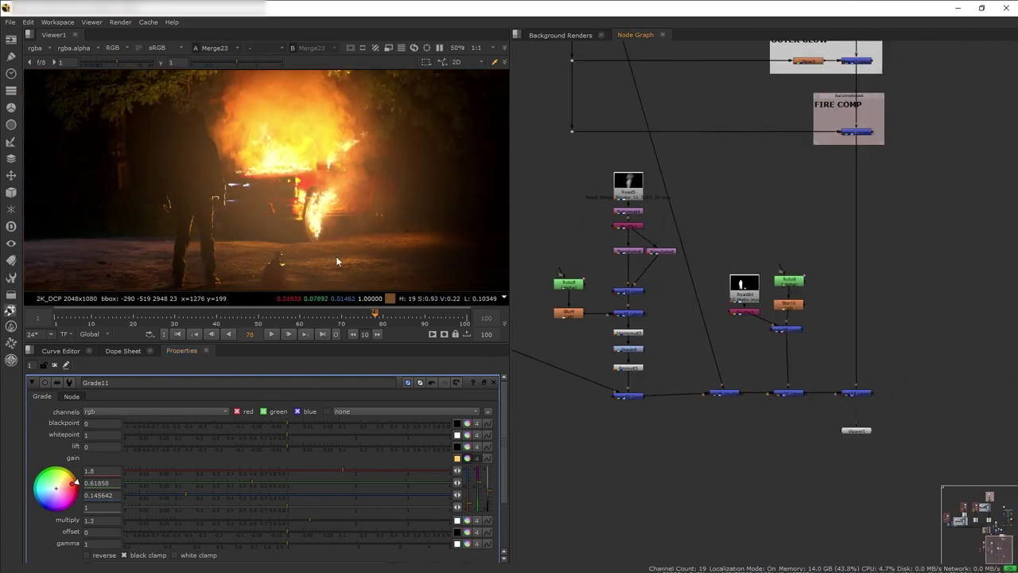
pyautogui.scroll(-4, 859, 402)
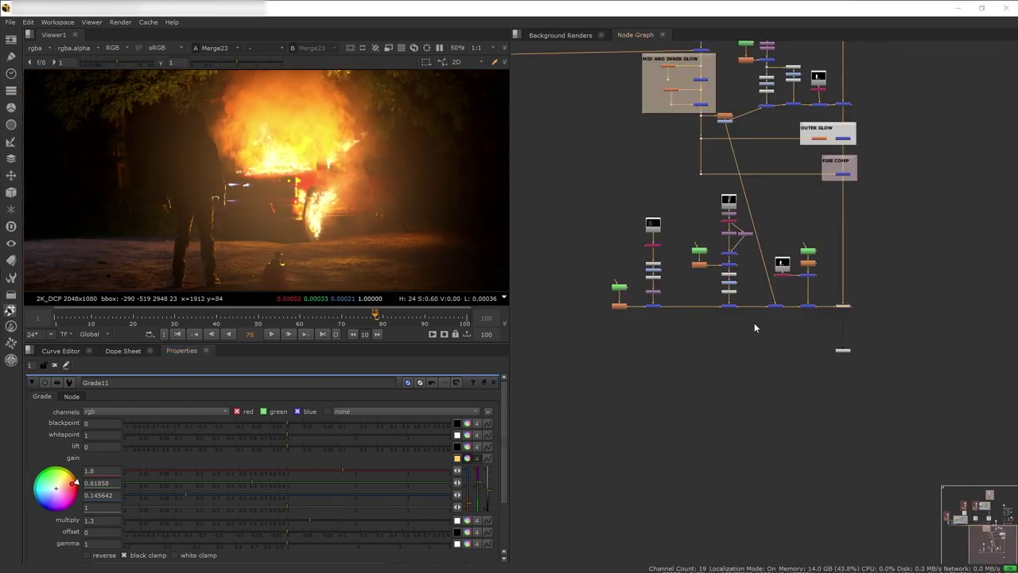
# Set Merge34's operation to screen and lower Multiply3's value on the haze layer.
pyautogui.scroll(2, 750, 324)
pyautogui.scroll(-1, 352, 223)
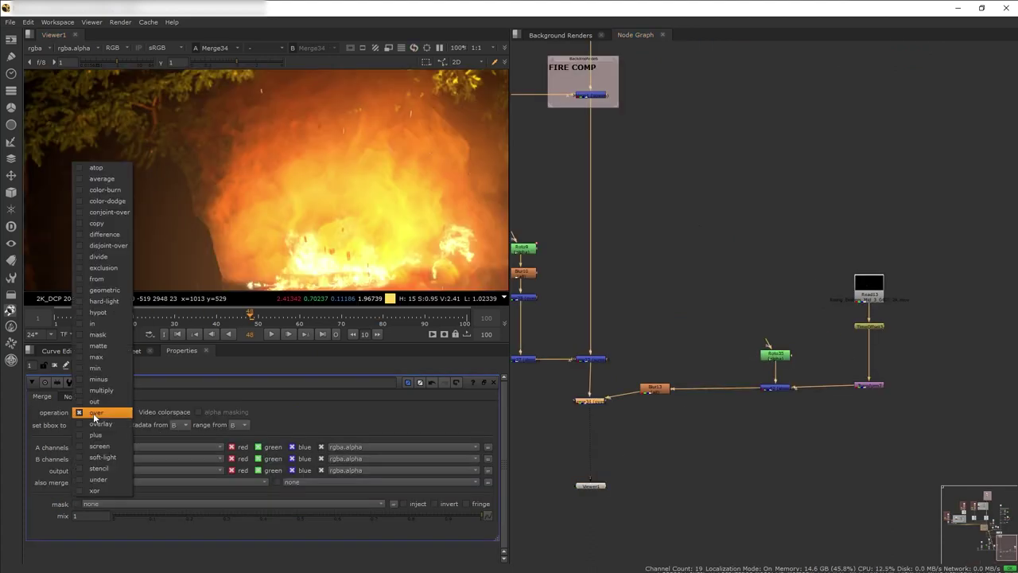
pyautogui.click(97, 447)
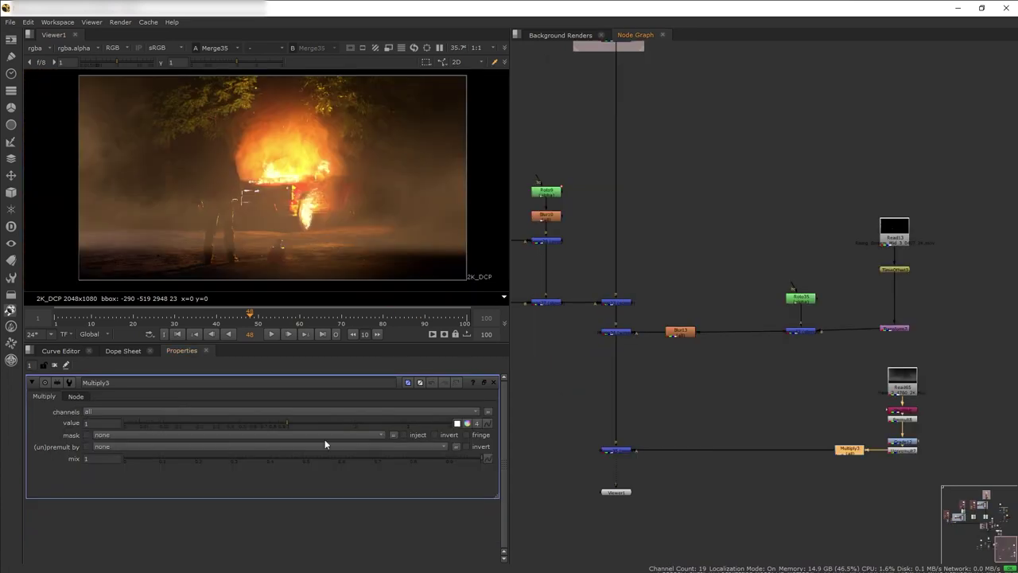
pyautogui.moveTo(263, 423); pyautogui.dragTo(209, 423)
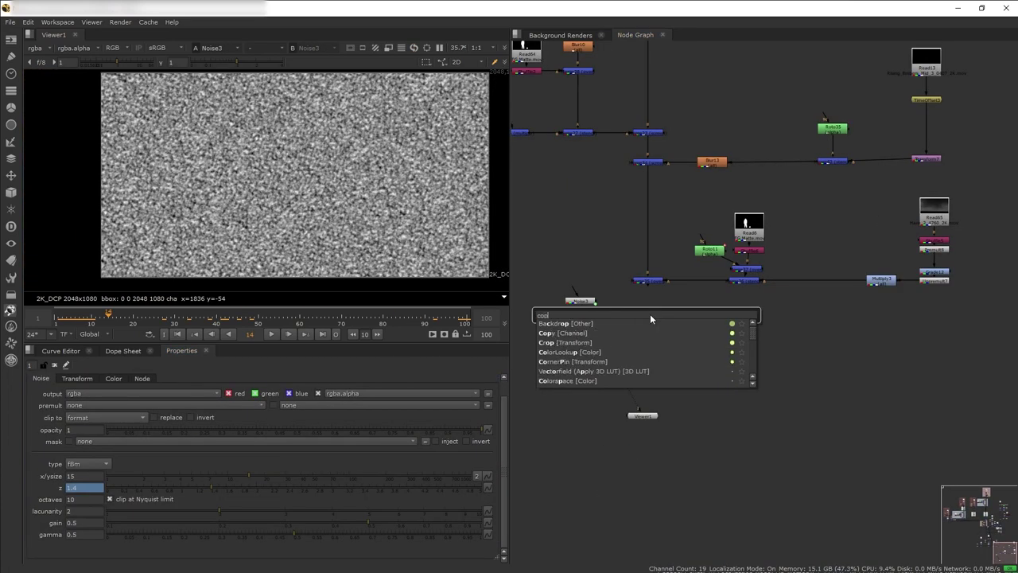
# Add a Copy node below Merge35, connect its A input to Noise3 and view the result.
pyautogui.press('Return')
pyautogui.scroll(3, 652, 294)
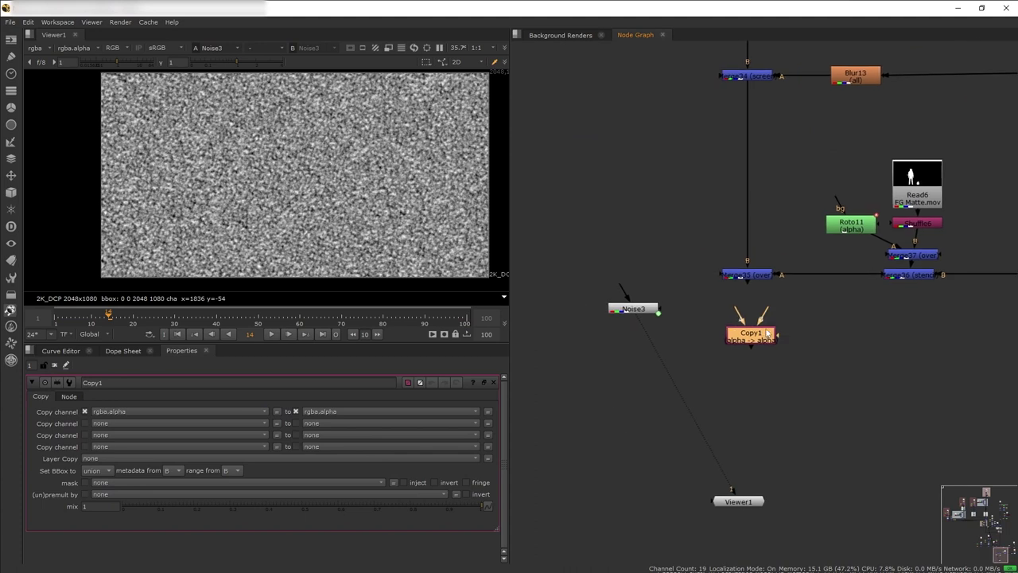
pyautogui.press('1')
pyautogui.moveTo(736, 315); pyautogui.dragTo(646, 311)
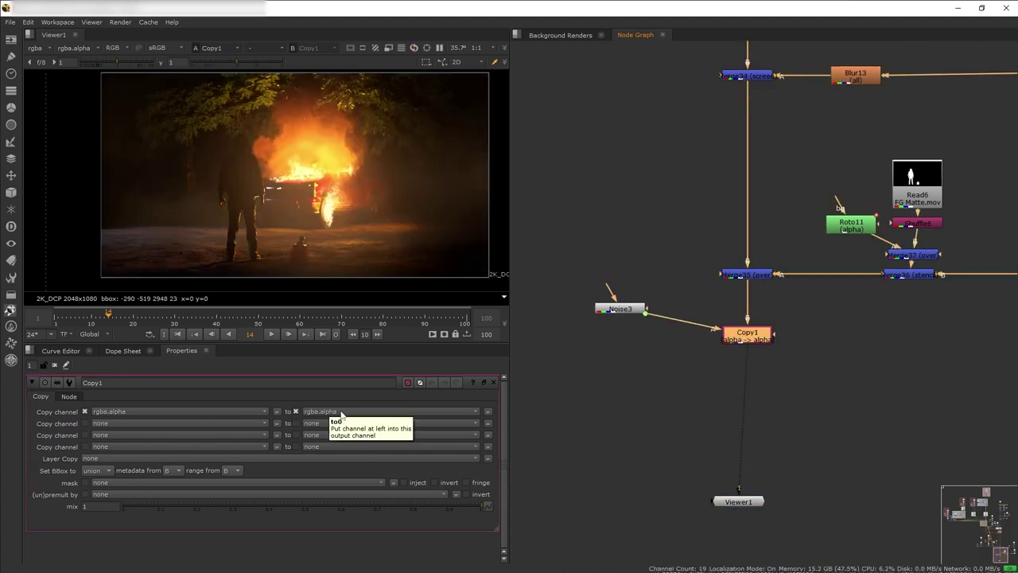
# Set Copy1 to copy rgba.red into forward.u and rgba.green into forward.v.
pyautogui.click(234, 412)
pyautogui.click(165, 435)
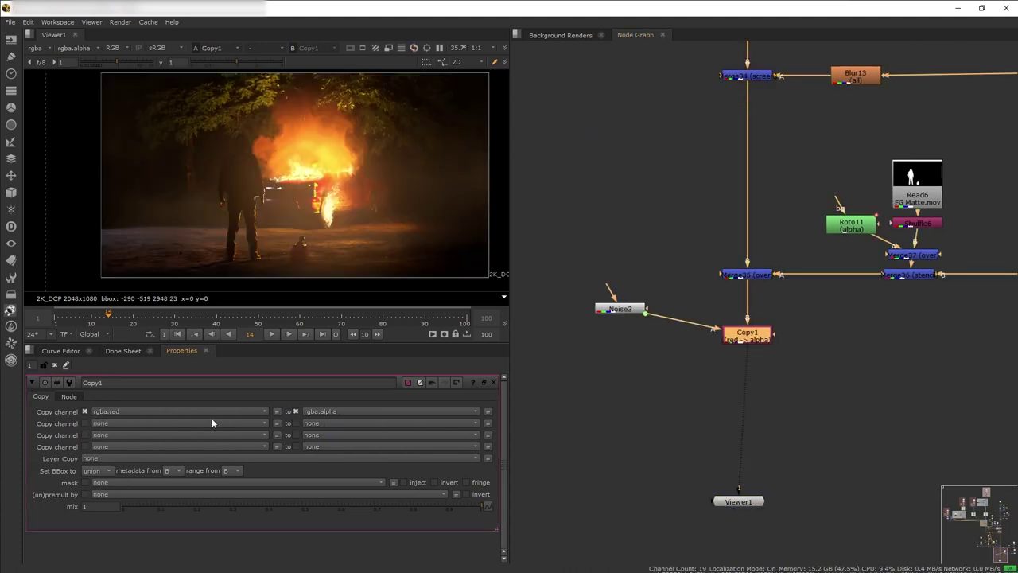
pyautogui.click(332, 424)
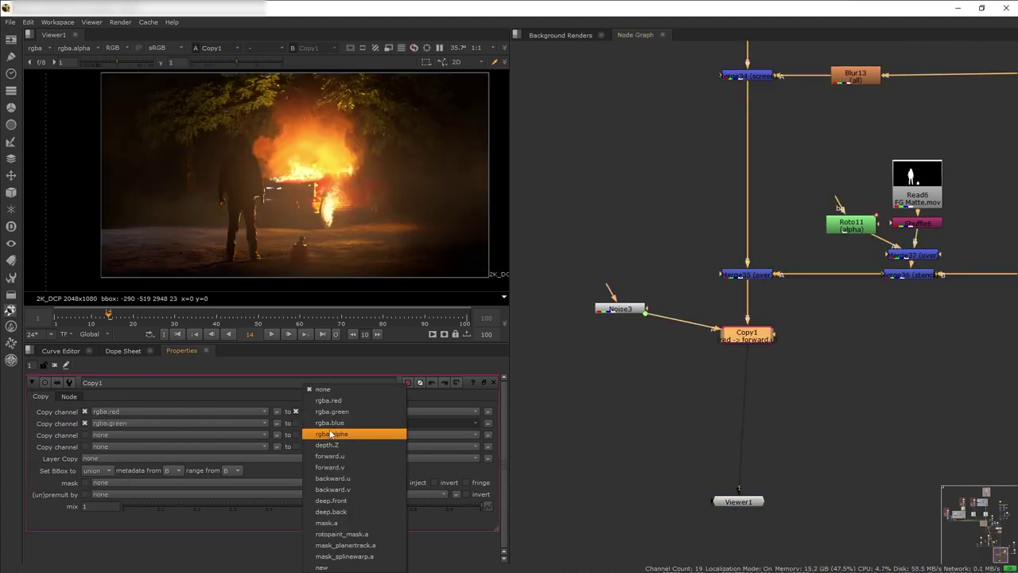
pyautogui.click(351, 466)
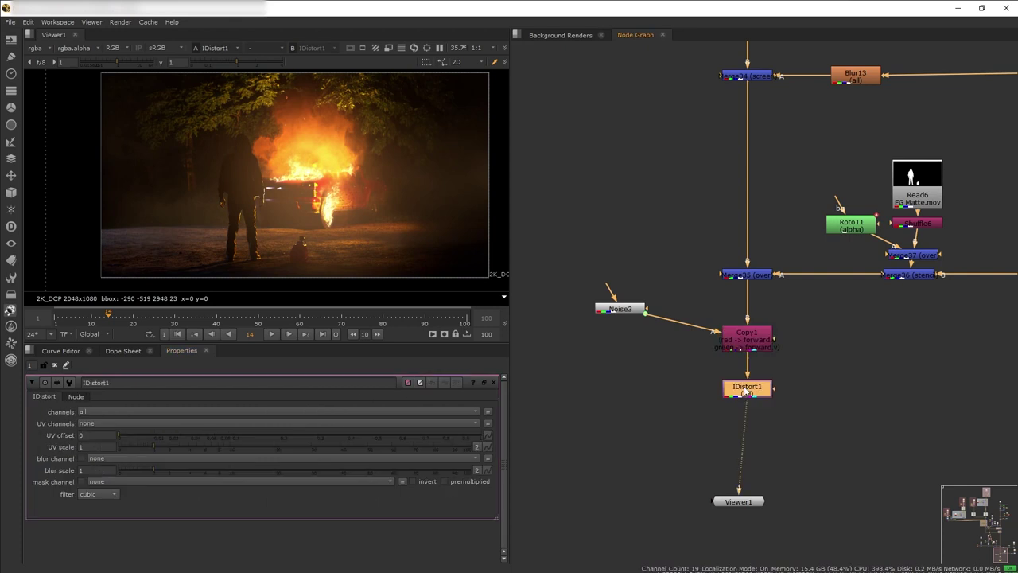
# Add an IDistort node below Copy1, set its UV channels to forward and its UV scale to 100.
pyautogui.click(109, 422)
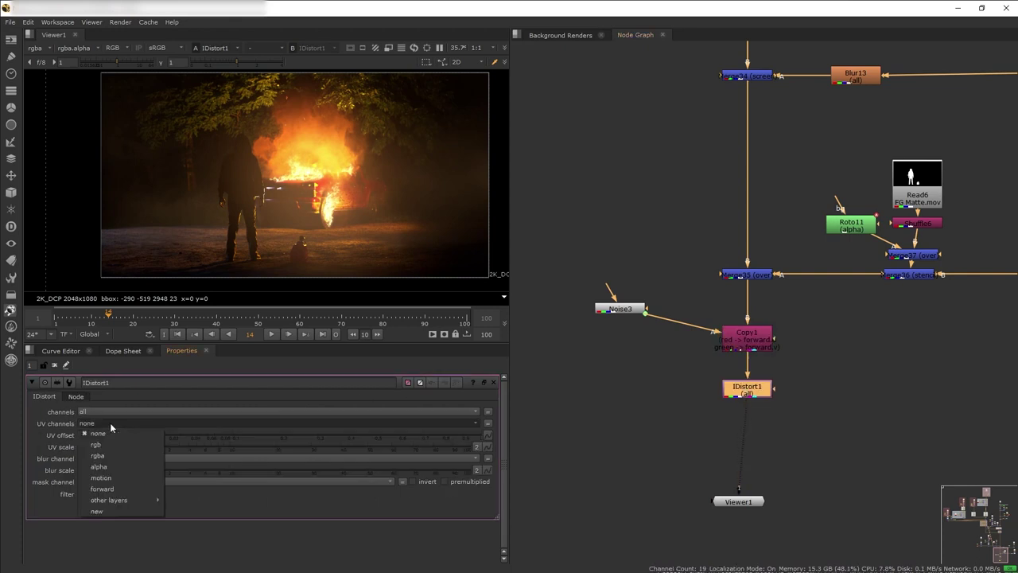
pyautogui.click(120, 485)
pyautogui.doubleClick(87, 446)
pyautogui.write('100')
pyautogui.press('Return')
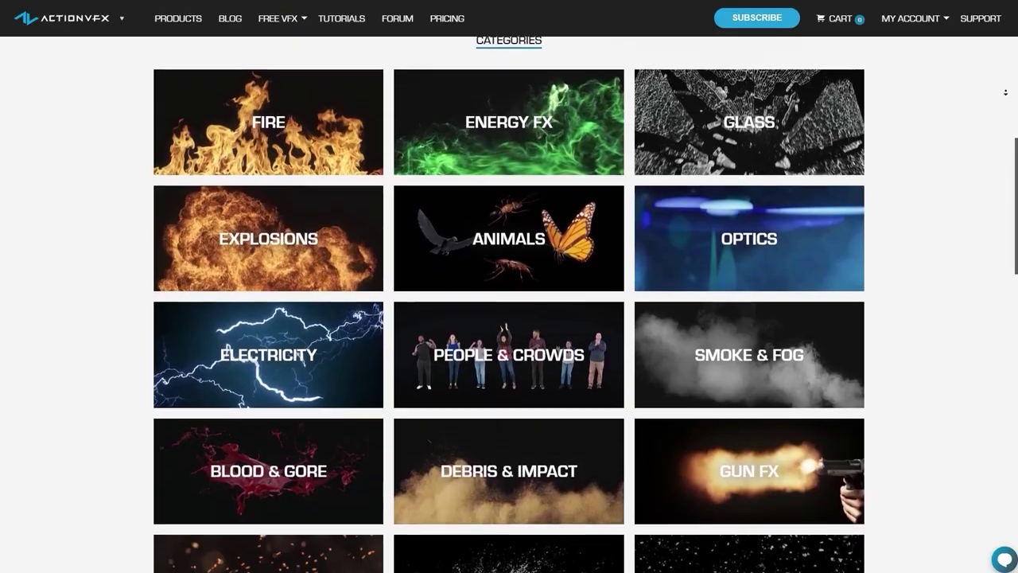
pyautogui.scroll(-2, 509, 304)
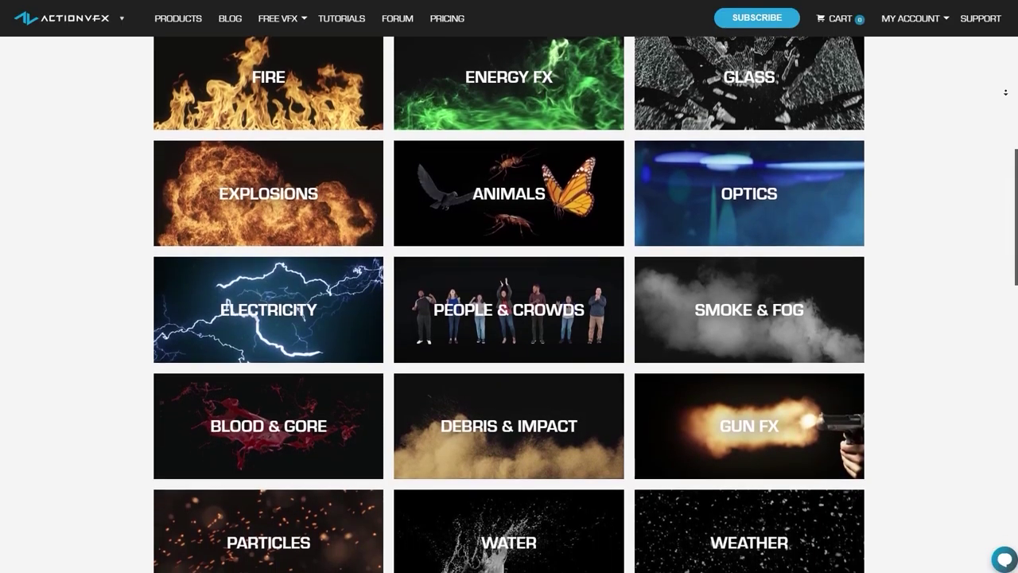
pyautogui.scroll(-2, 510, 304)
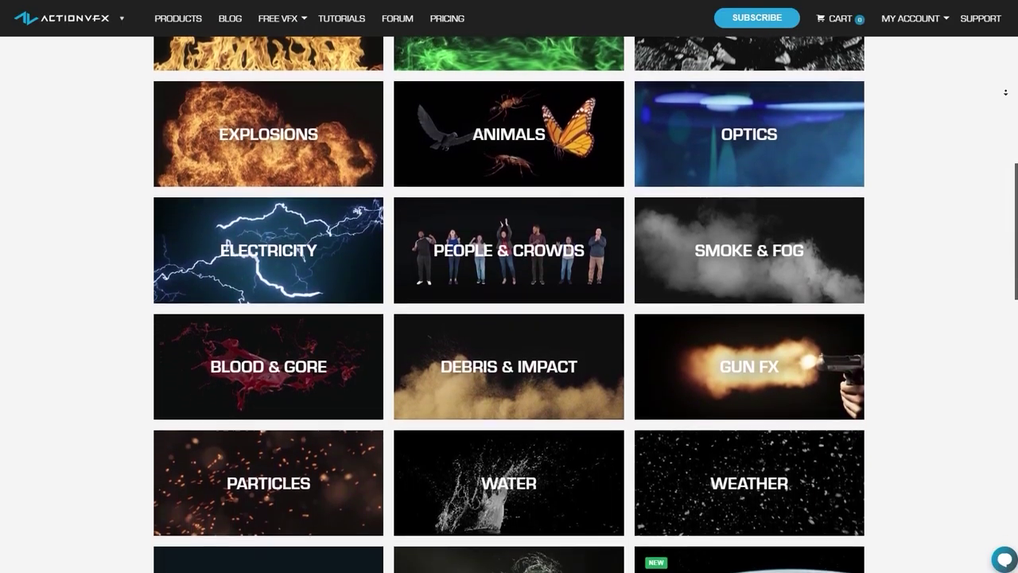
pyautogui.scroll(-1, 509, 304)
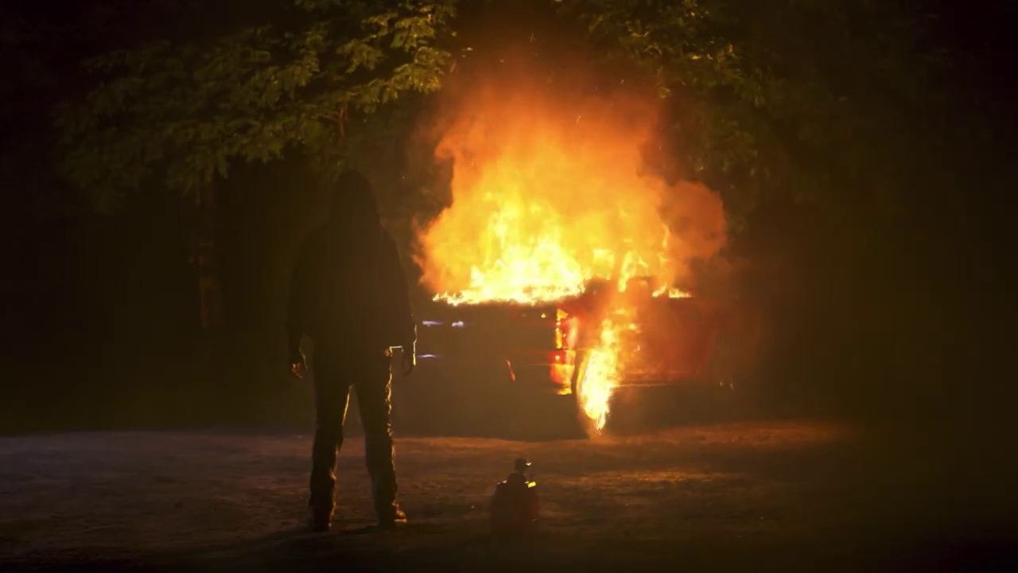